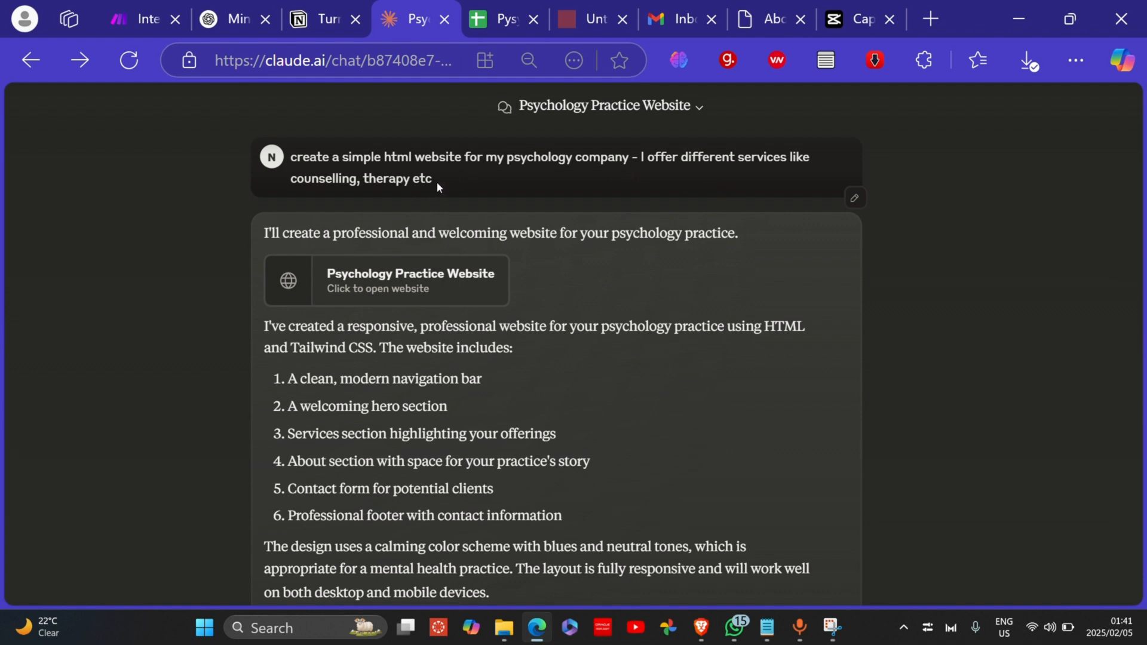
Step: Highlight the end of the simple psychology website request in the Psychology Practice Website chat
{"action": "left_click_drag", "start_coordinate": [434, 180], "coordinate": [293, 162]}
Step: Open the Mind & Wellness preview and scroll through its hero, service cards and About section
{"action": "left_click", "coordinate": [375, 157]}
{"action": "left_click", "coordinate": [457, 291]}
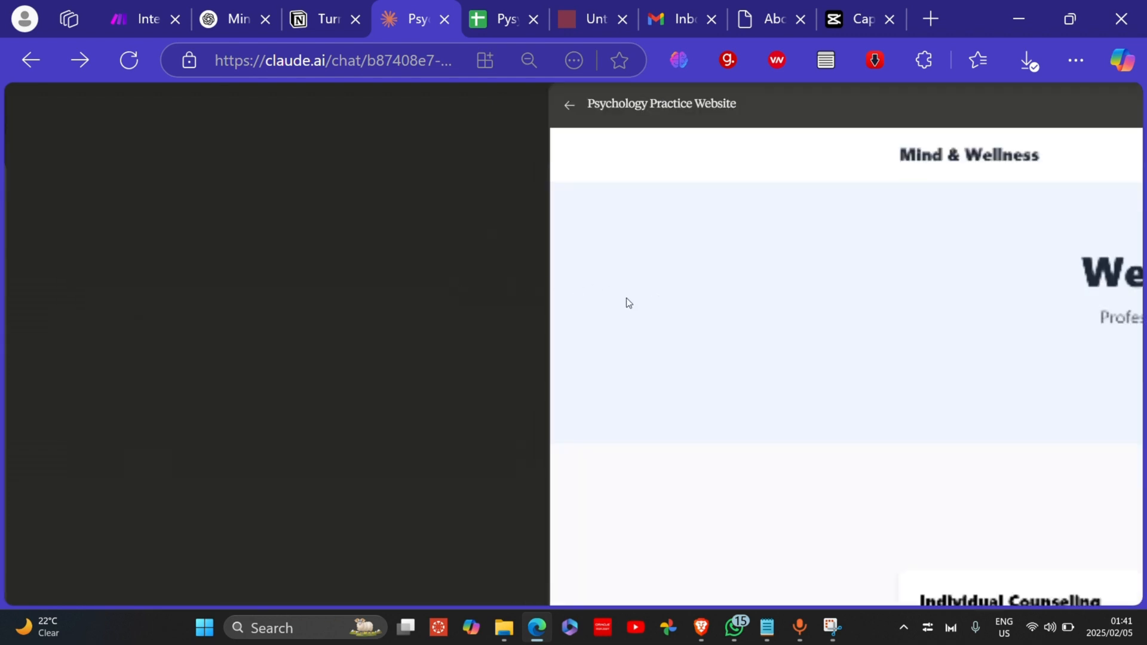
{"action": "scroll", "coordinate": [625, 298], "scroll_direction": "right", "scroll_amount": 15}
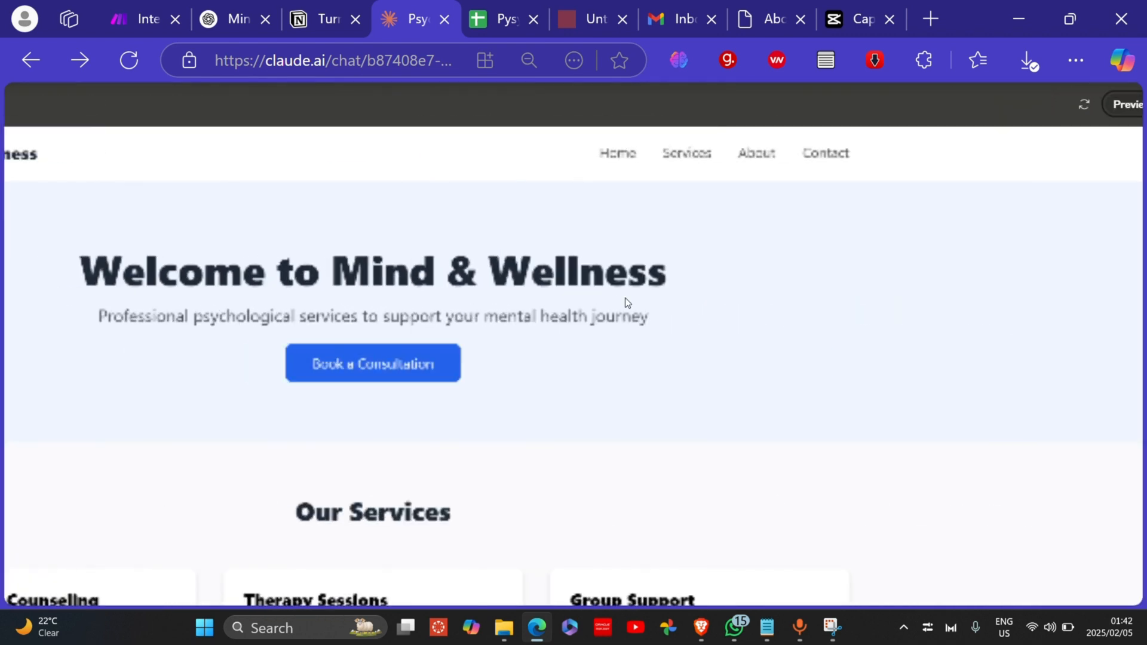
{"action": "scroll", "coordinate": [625, 298], "scroll_direction": "down", "scroll_amount": 5}
{"action": "scroll", "coordinate": [625, 297], "scroll_direction": "down", "scroll_amount": 1}
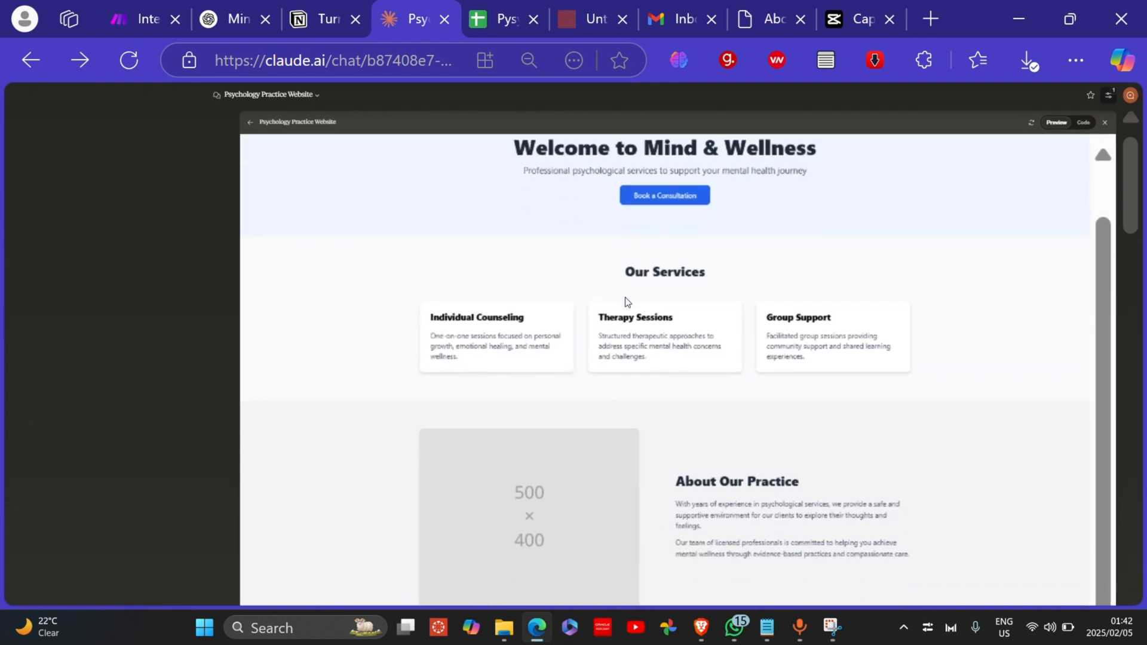
{"action": "scroll", "coordinate": [625, 296], "scroll_direction": "down", "scroll_amount": 1}
{"action": "scroll", "coordinate": [626, 299], "scroll_direction": "up", "scroll_amount": 2}
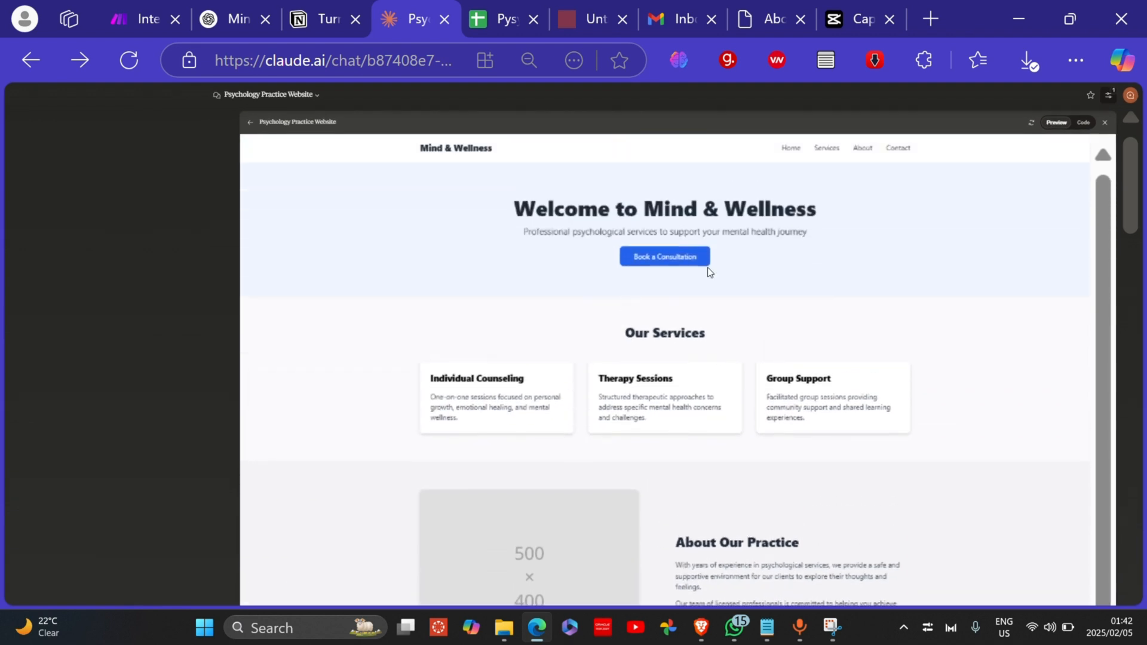
Step: Show the site's HTML code and scroll the chat to the replies on image paths and About linking
{"action": "left_click", "coordinate": [1084, 123]}
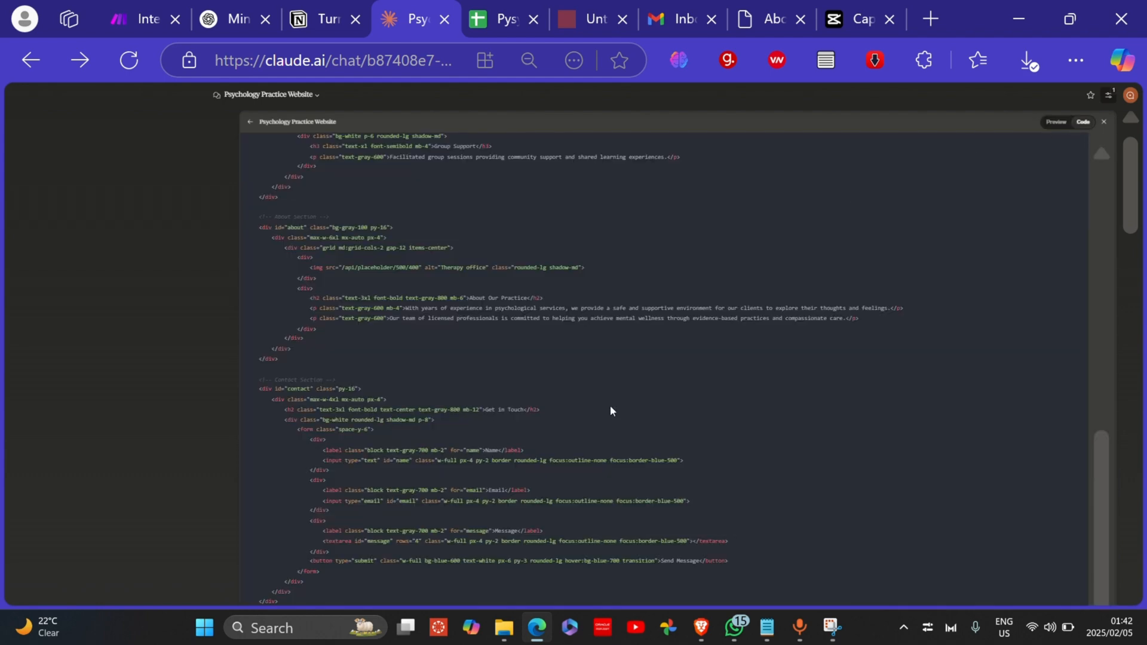
{"action": "scroll", "coordinate": [607, 397], "scroll_direction": "up", "scroll_amount": 5}
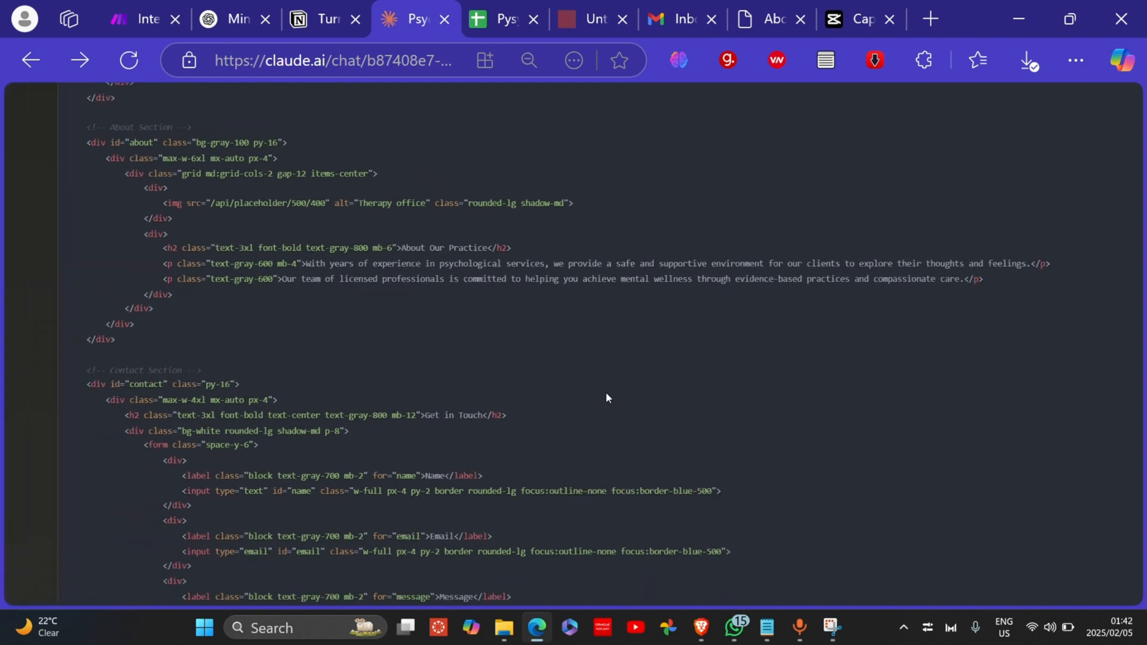
{"action": "scroll", "coordinate": [606, 392], "scroll_direction": "down", "scroll_amount": 5}
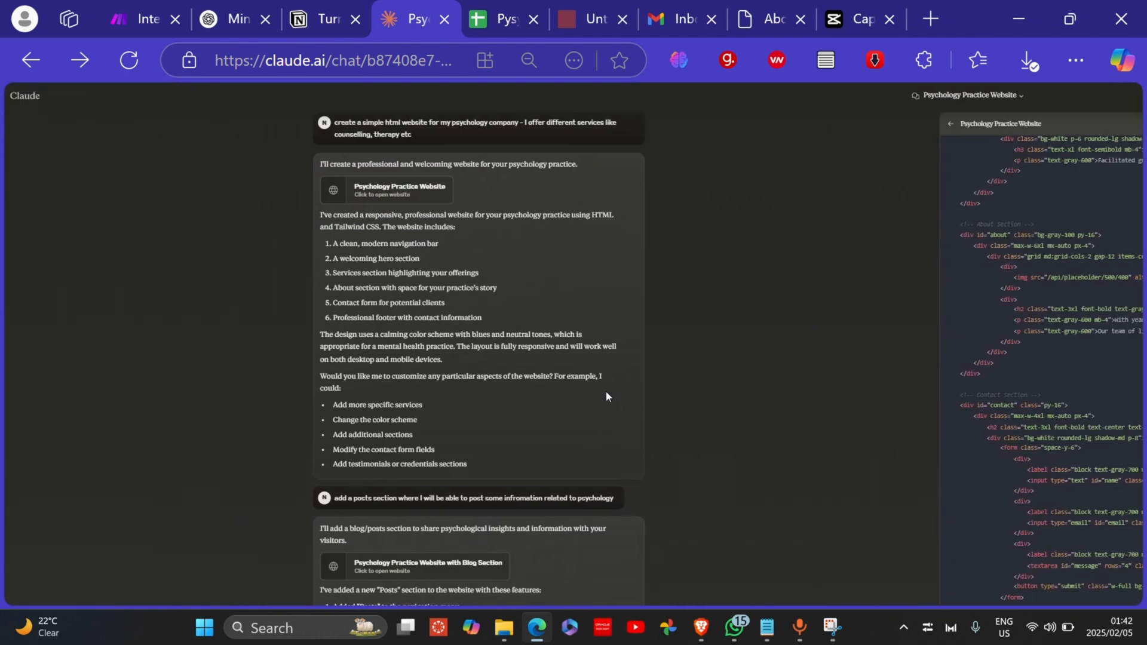
{"action": "scroll", "coordinate": [606, 391], "scroll_direction": "down", "scroll_amount": 15}
{"action": "scroll", "coordinate": [606, 390], "scroll_direction": "down", "scroll_amount": 15}
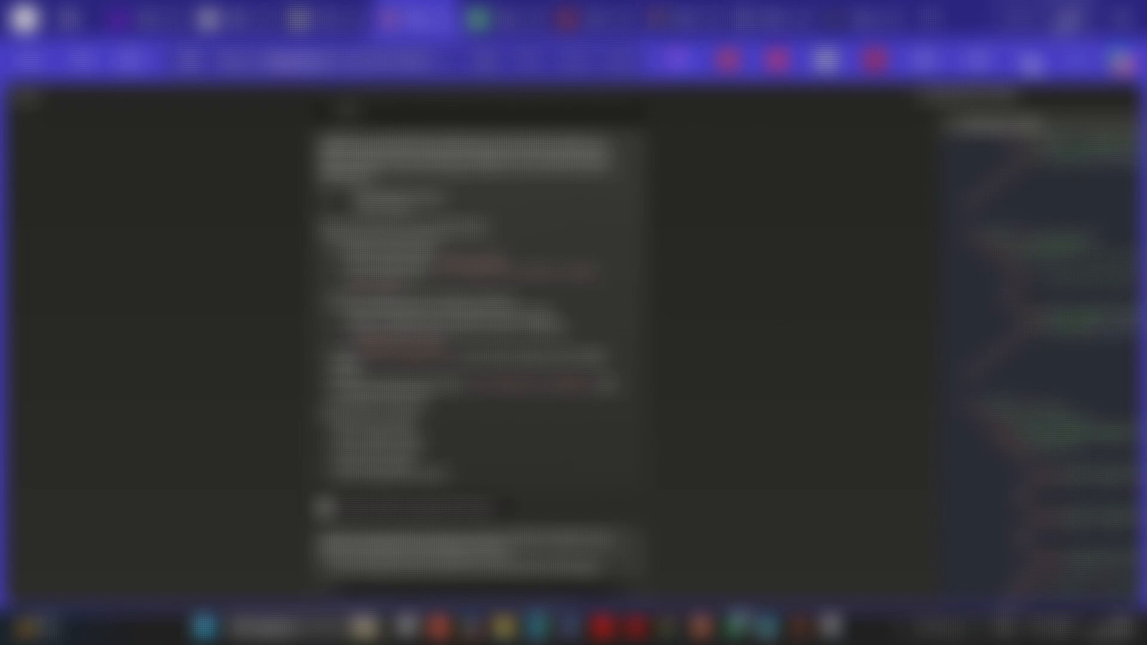
{"action": "left_click", "coordinate": [1070, 19]}
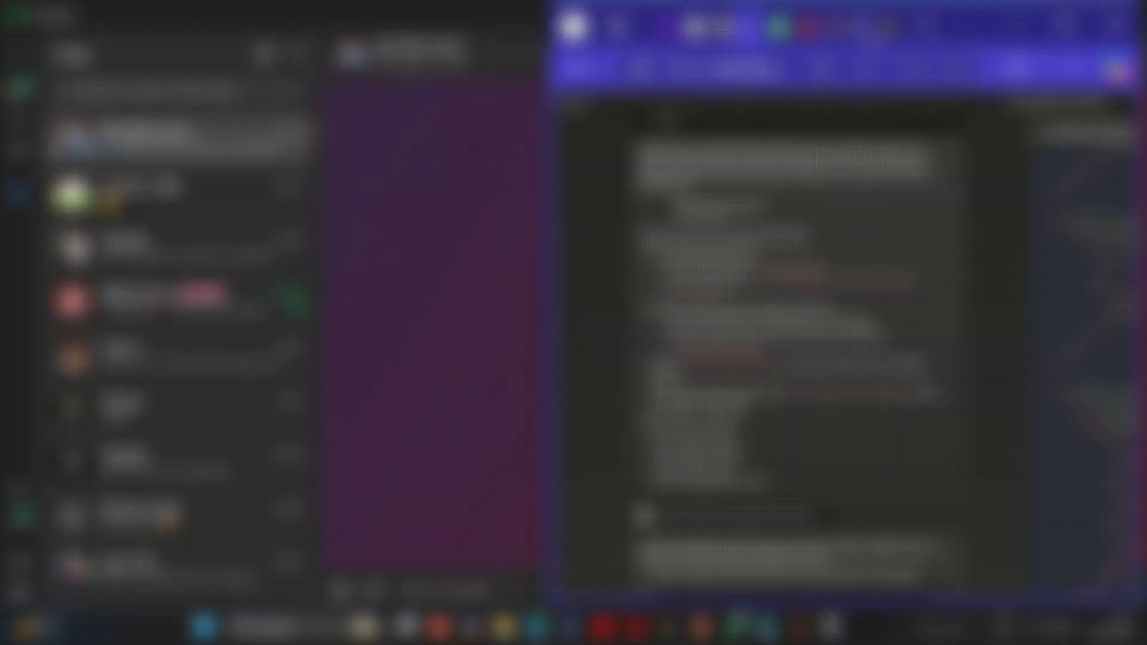
Step: Maximize Edge on the local site tab and load the WeCare Wellness Center home page, textForm.htm
{"action": "left_click", "coordinate": [860, 27]}
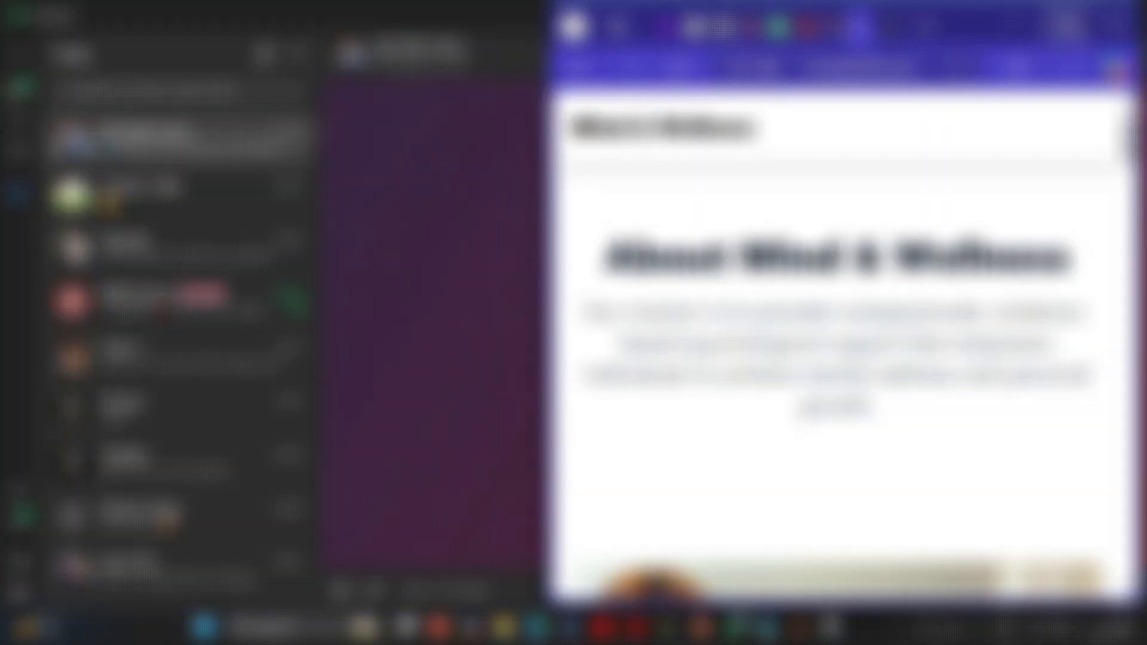
{"action": "left_click", "coordinate": [1067, 23]}
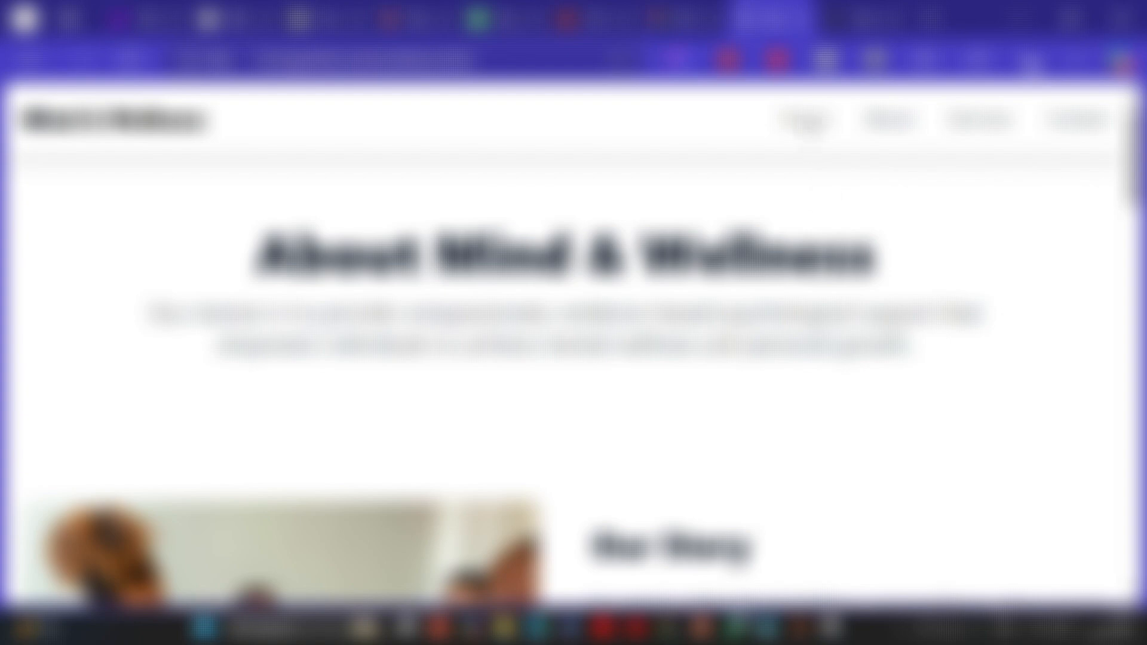
{"action": "left_click", "coordinate": [809, 121]}
{"action": "right_click", "coordinate": [586, 332]}
{"action": "left_click", "coordinate": [585, 333]}
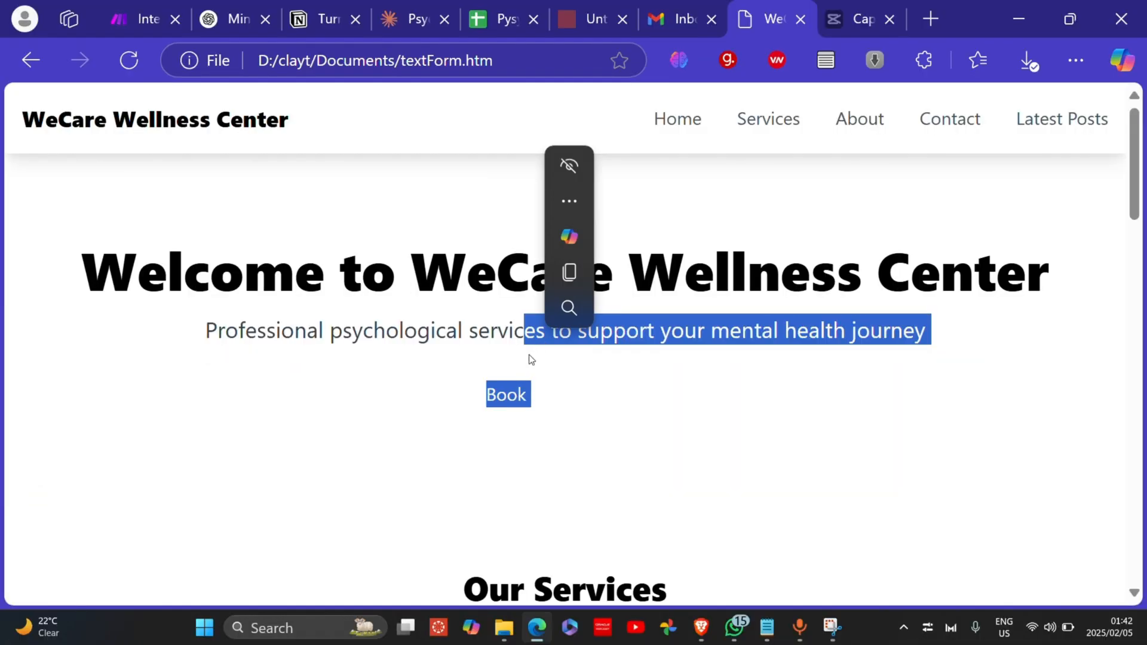
{"action": "left_click", "coordinate": [708, 515]}
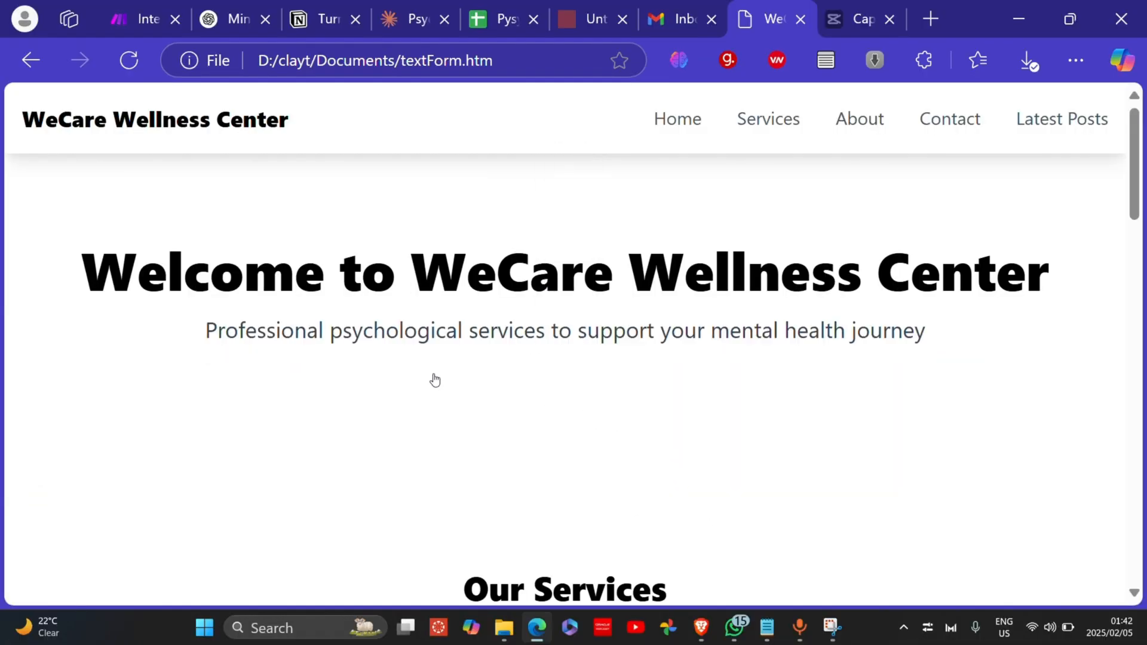
{"action": "scroll", "coordinate": [394, 279], "scroll_direction": "down", "scroll_amount": 4}
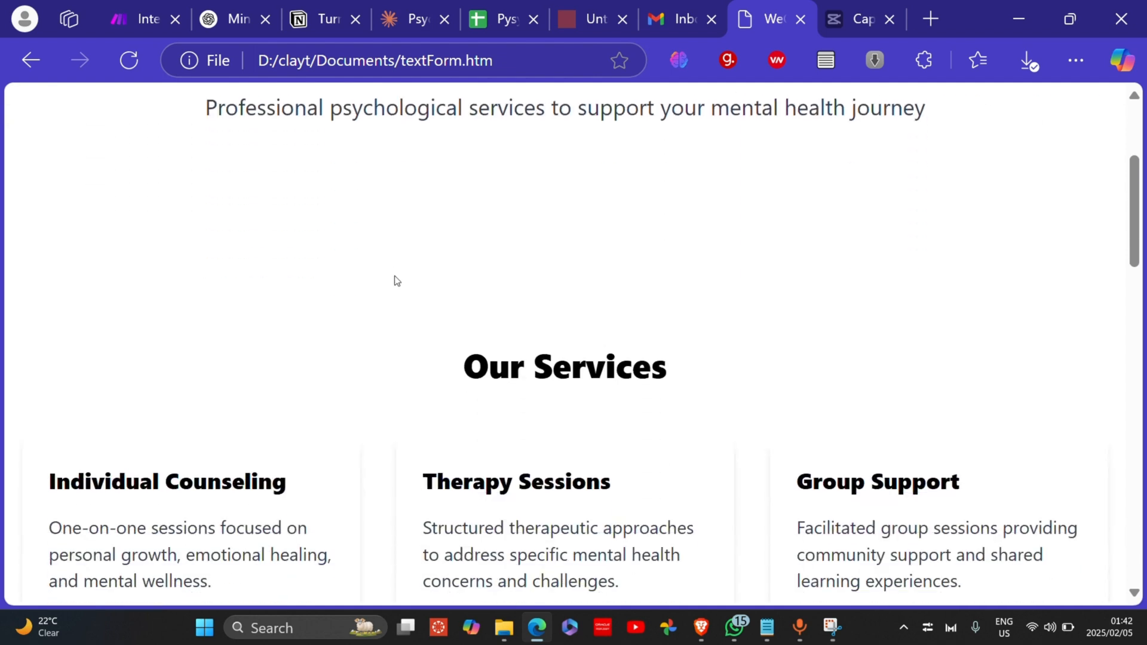
{"action": "scroll", "coordinate": [394, 279], "scroll_direction": "up", "scroll_amount": 2}
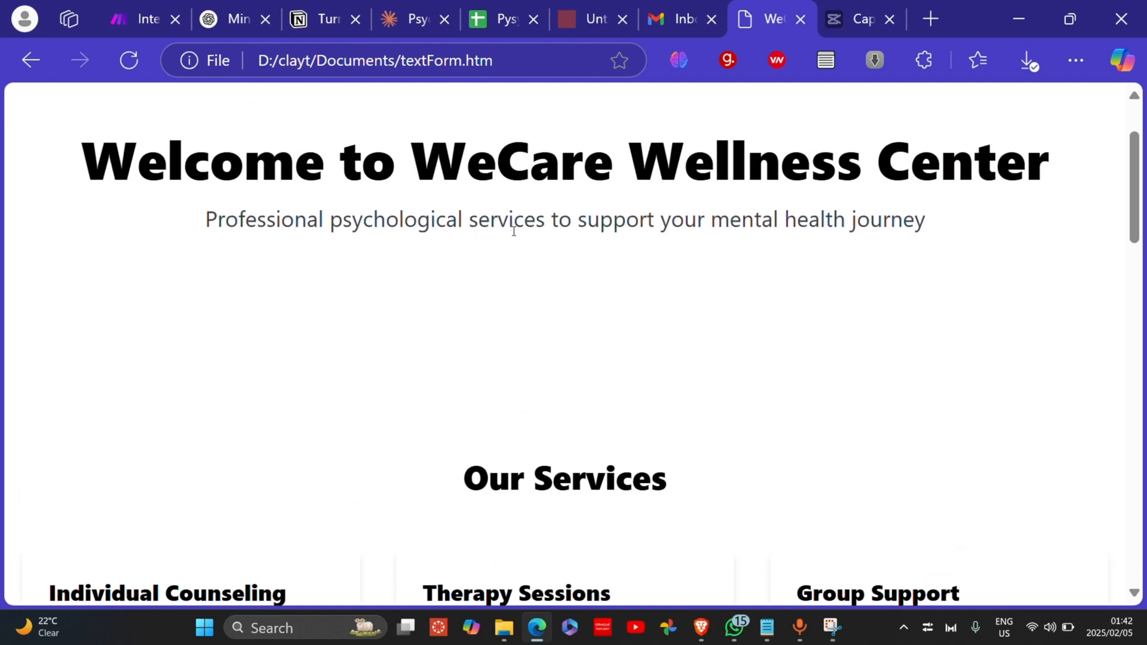
Step: Look over the WeCare heading and homepage sections, then go to the About page
{"action": "left_click_drag", "start_coordinate": [413, 154], "coordinate": [729, 164]}
{"action": "left_click", "coordinate": [514, 335]}
{"action": "scroll", "coordinate": [512, 332], "scroll_direction": "down", "scroll_amount": 7}
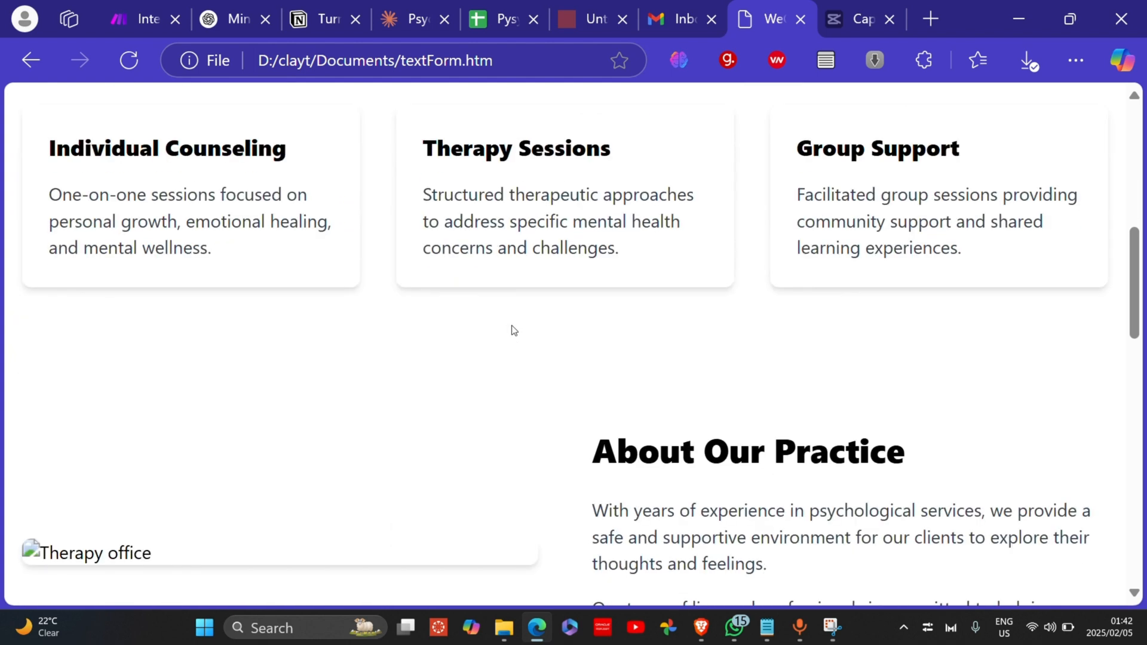
{"action": "scroll", "coordinate": [512, 331], "scroll_direction": "up", "scroll_amount": 4}
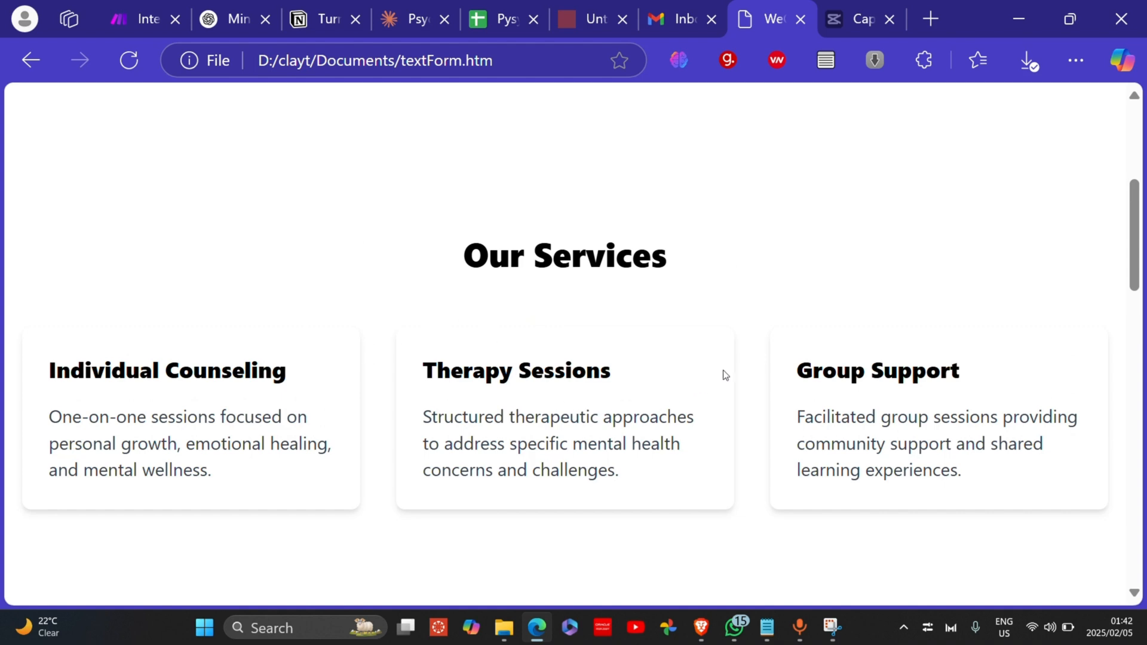
{"action": "scroll", "coordinate": [726, 375], "scroll_direction": "down", "scroll_amount": 3}
{"action": "scroll", "coordinate": [727, 329], "scroll_direction": "down", "scroll_amount": 6}
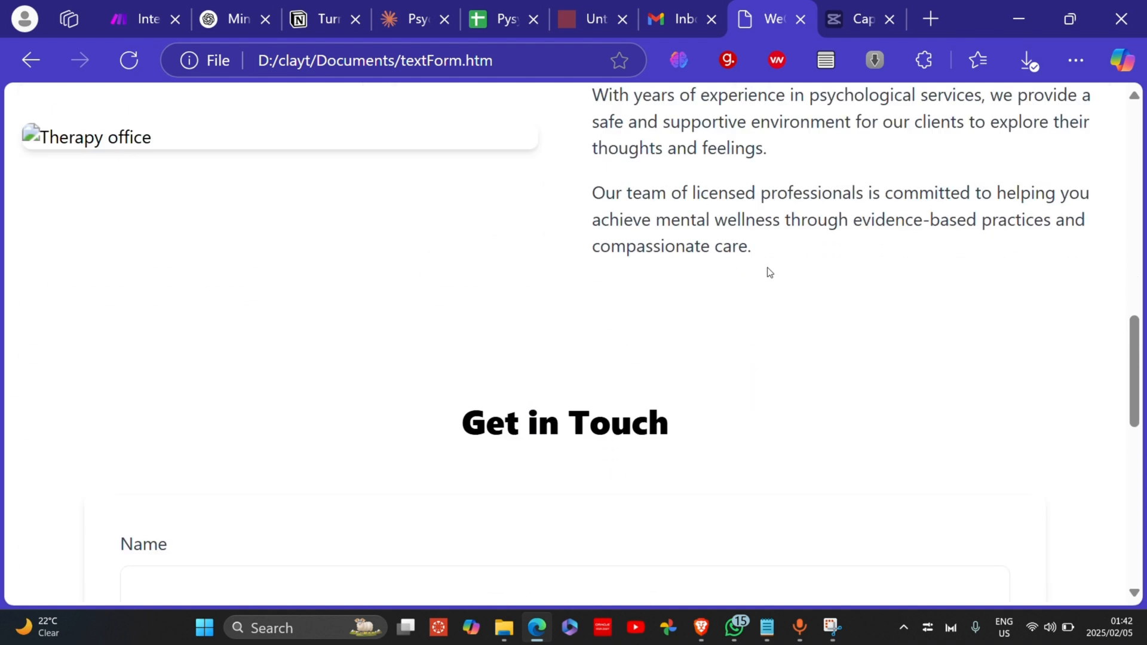
{"action": "scroll", "coordinate": [590, 300], "scroll_direction": "up", "scroll_amount": 10}
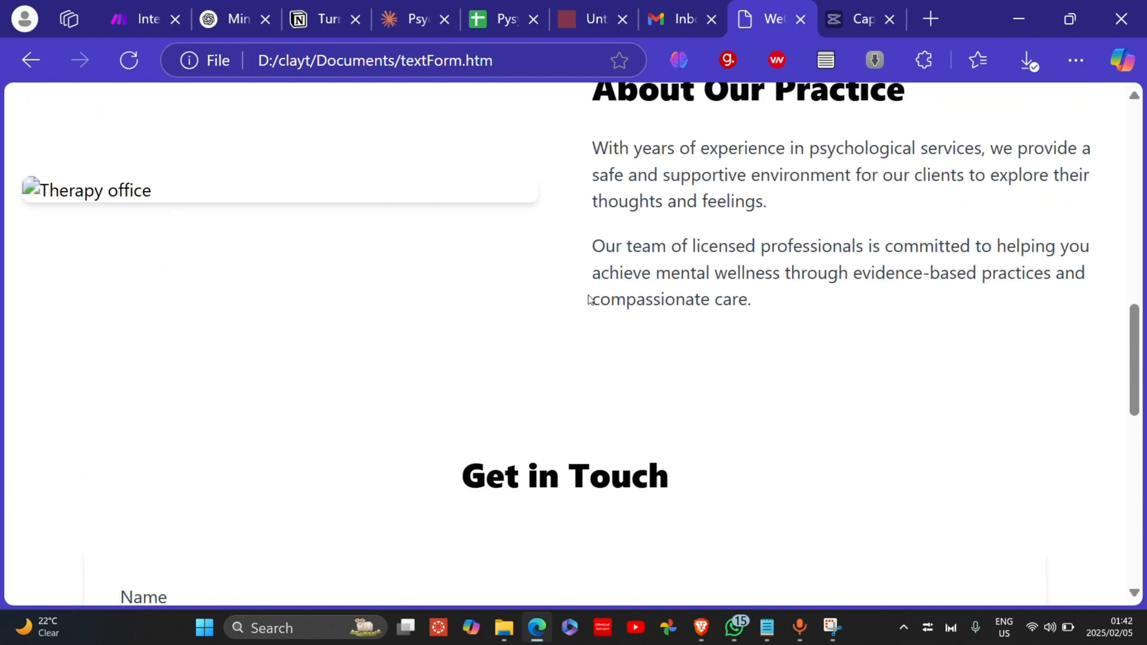
{"action": "left_click", "coordinate": [853, 125]}
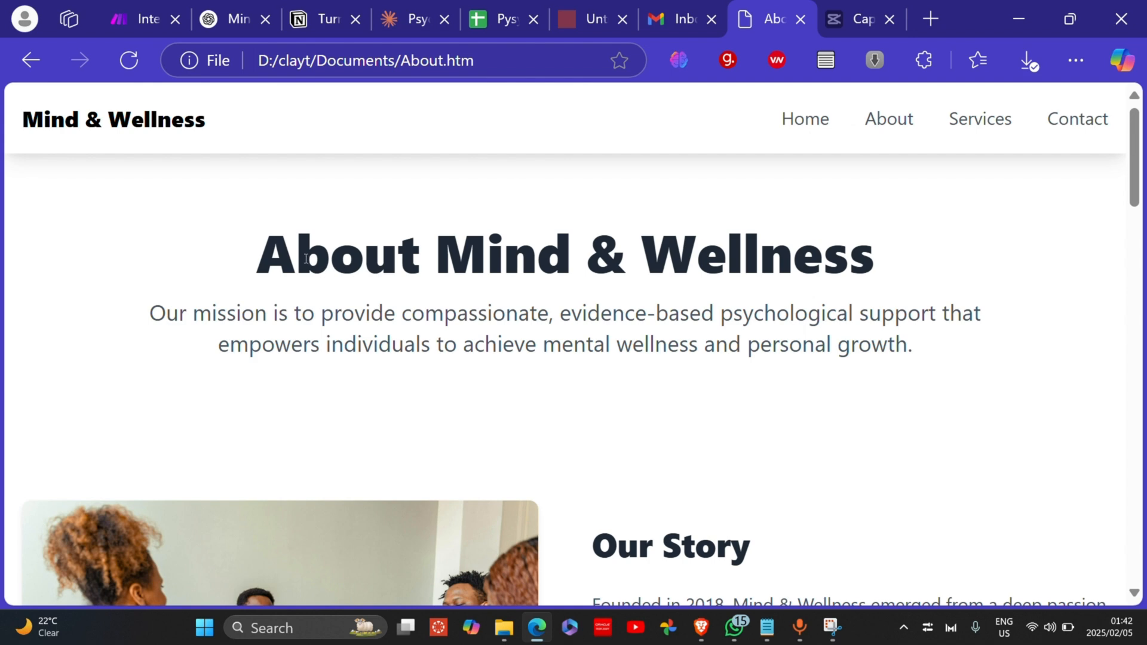
Step: Read About Mind & Wellness: mission, Our Story, Core Values, Meet Our Team and Professional Credentials
{"action": "left_click_drag", "start_coordinate": [272, 248], "coordinate": [359, 253]}
{"action": "left_click", "coordinate": [532, 292]}
{"action": "left_click_drag", "start_coordinate": [463, 246], "coordinate": [506, 251]}
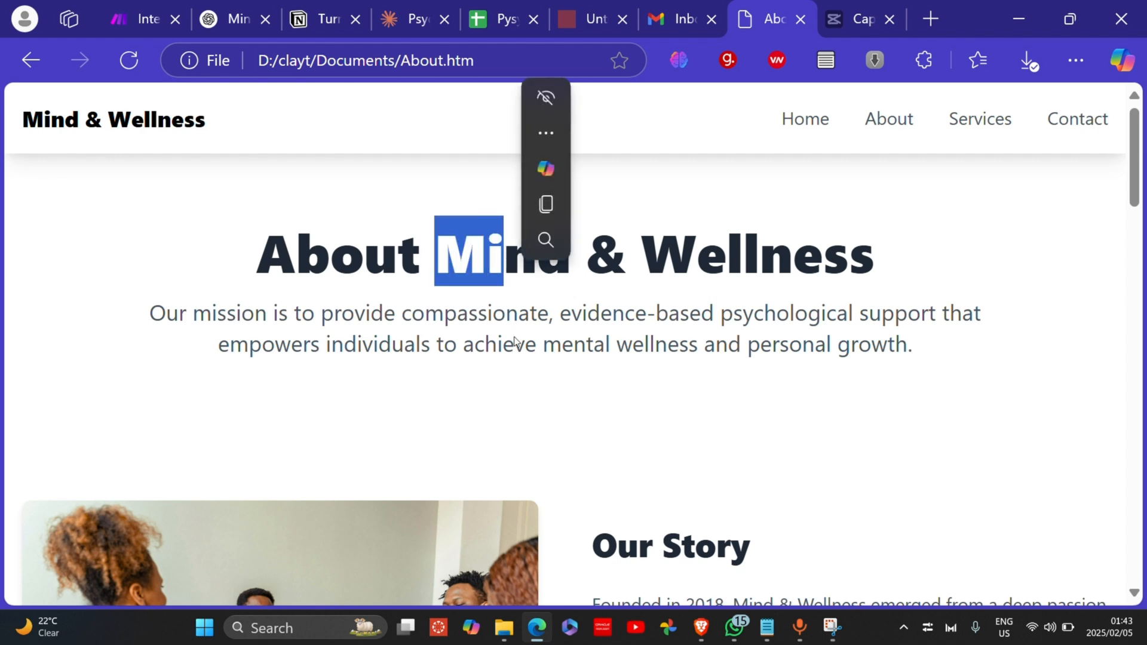
{"action": "left_click", "coordinate": [521, 371]}
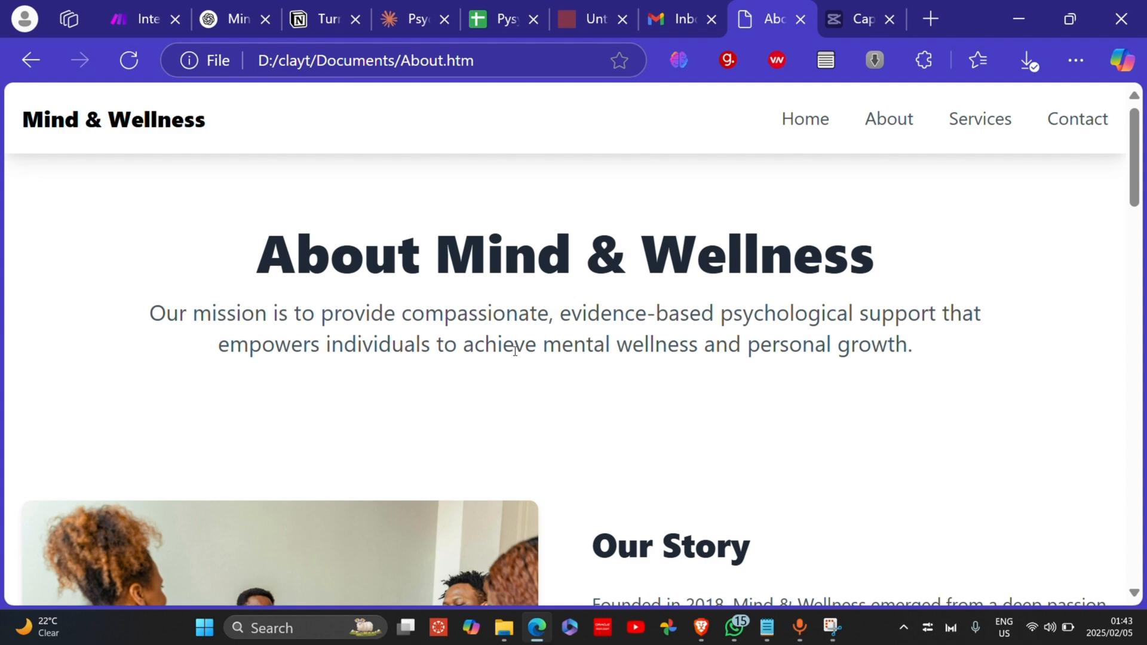
{"action": "scroll", "coordinate": [515, 352], "scroll_direction": "down", "scroll_amount": 5}
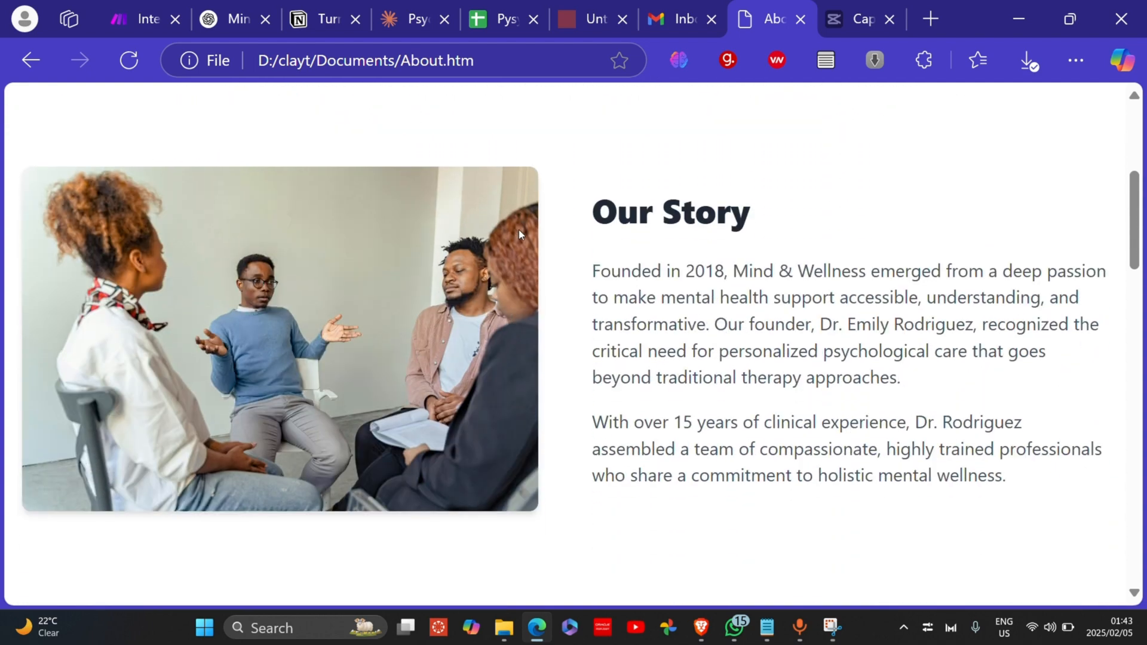
{"action": "scroll", "coordinate": [529, 235], "scroll_direction": "down", "scroll_amount": 8}
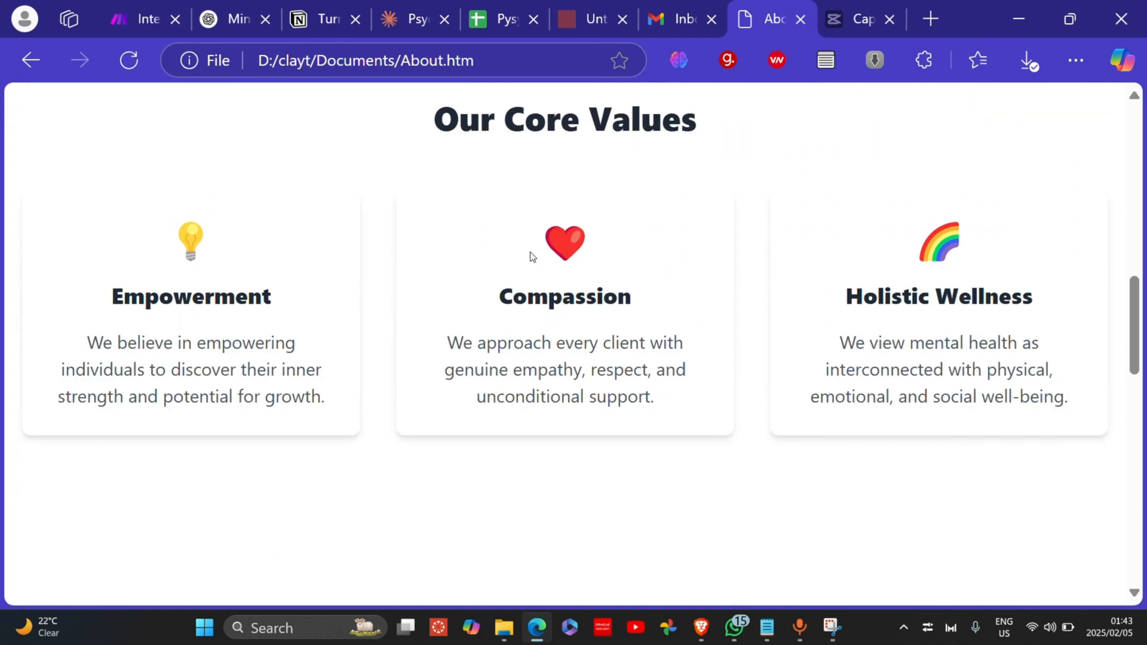
{"action": "scroll", "coordinate": [508, 166], "scroll_direction": "down", "scroll_amount": 8}
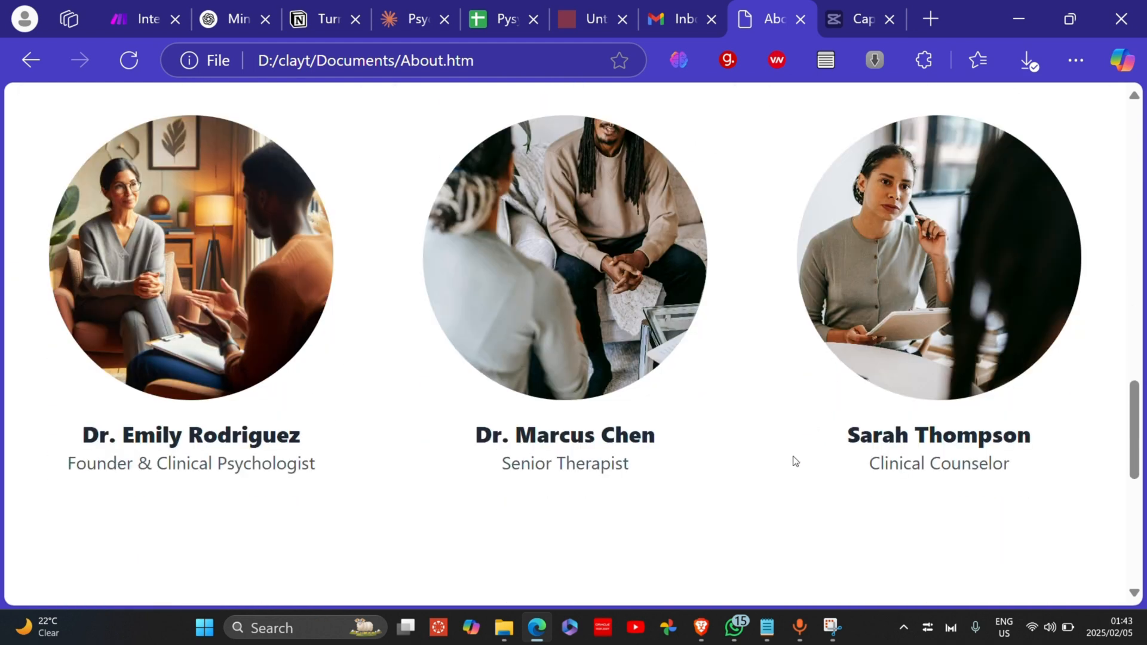
{"action": "scroll", "coordinate": [804, 453], "scroll_direction": "down", "scroll_amount": 5}
{"action": "scroll", "coordinate": [365, 313], "scroll_direction": "down", "scroll_amount": 3}
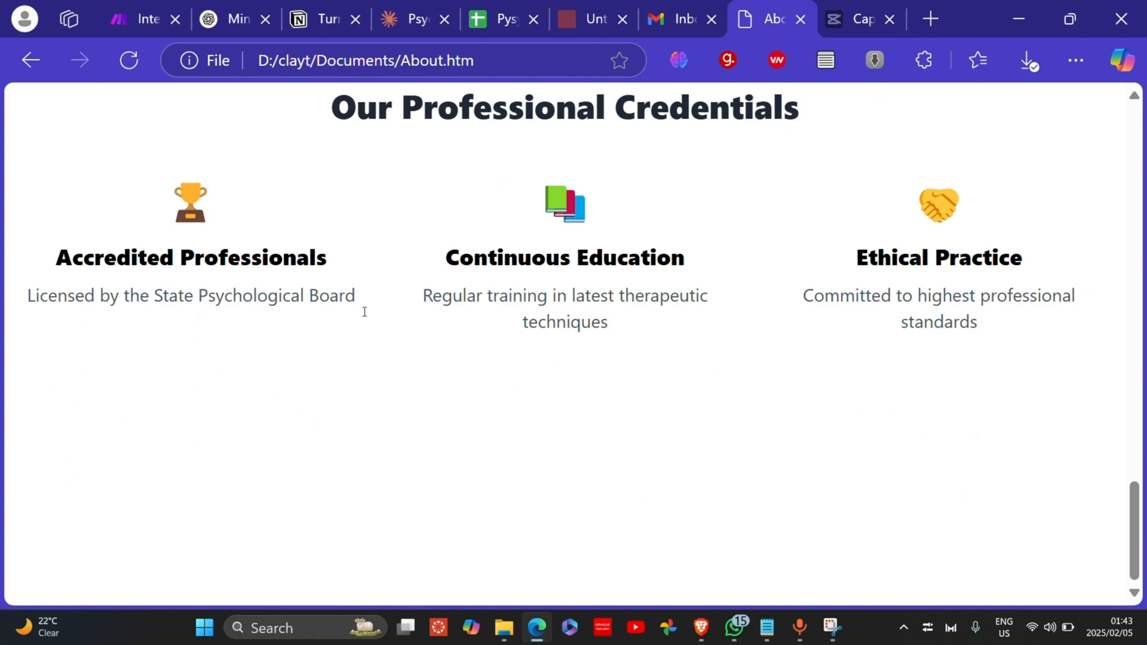
{"action": "scroll", "coordinate": [366, 315], "scroll_direction": "up", "scroll_amount": 20}
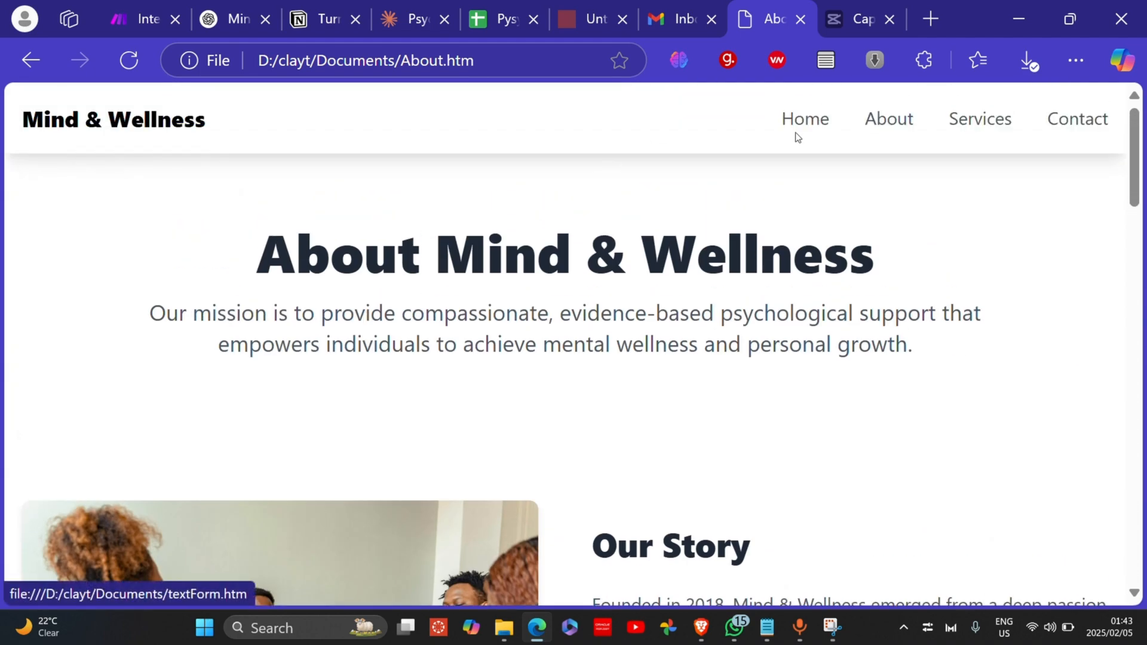
Step: Return to the home page and scroll from the services section down to the contact form
{"action": "left_click", "coordinate": [799, 129]}
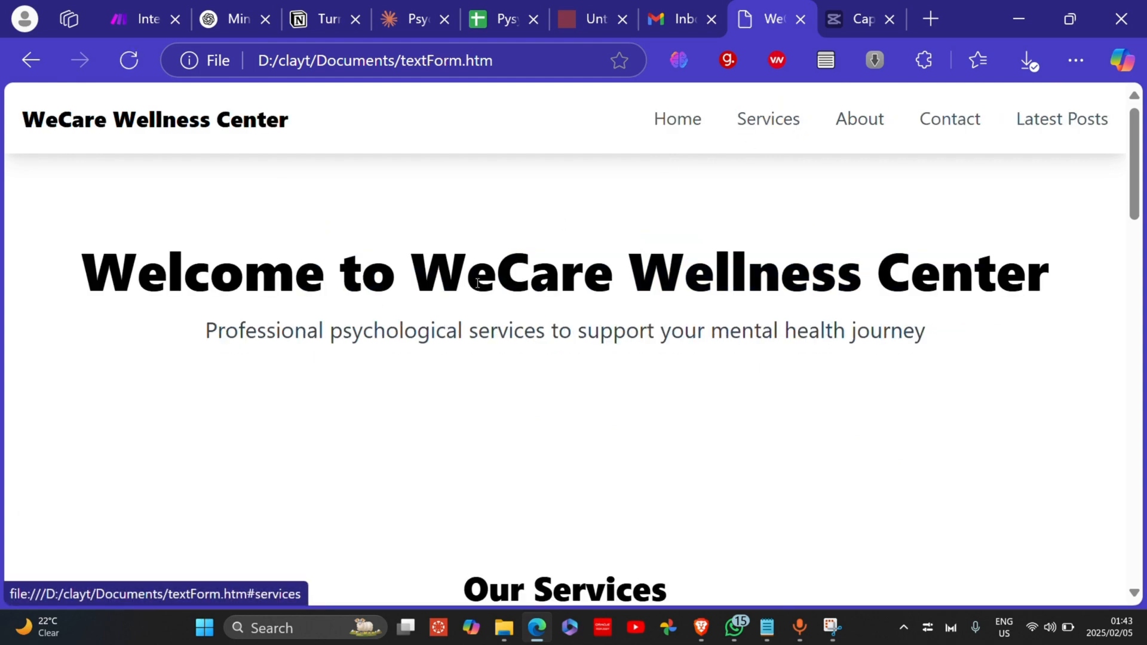
{"action": "left_click", "coordinate": [774, 123]}
{"action": "scroll", "coordinate": [447, 325], "scroll_direction": "down", "scroll_amount": 15}
{"action": "scroll", "coordinate": [448, 325], "scroll_direction": "up", "scroll_amount": 8}
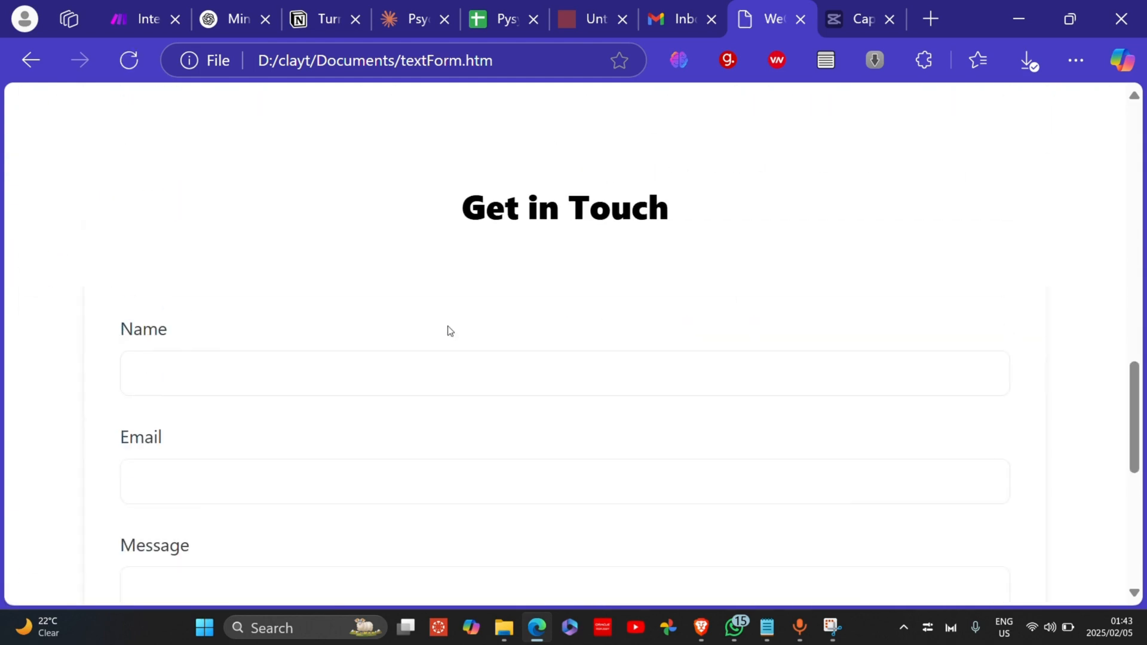
{"action": "scroll", "coordinate": [450, 330], "scroll_direction": "up", "scroll_amount": 6}
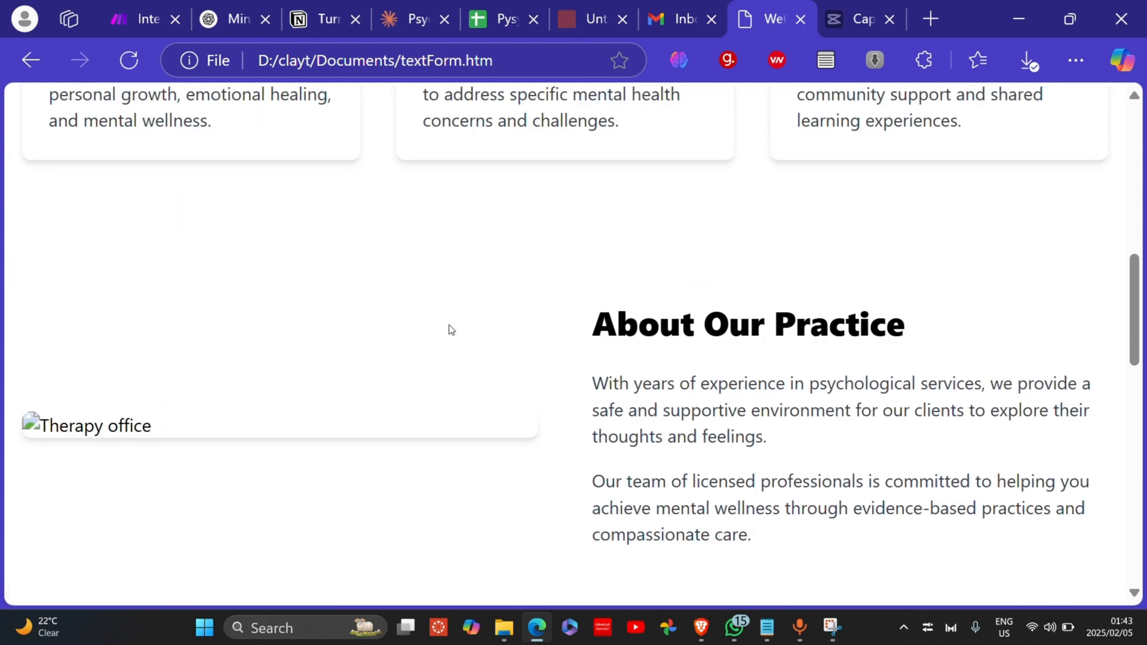
{"action": "scroll", "coordinate": [450, 331], "scroll_direction": "down", "scroll_amount": 5}
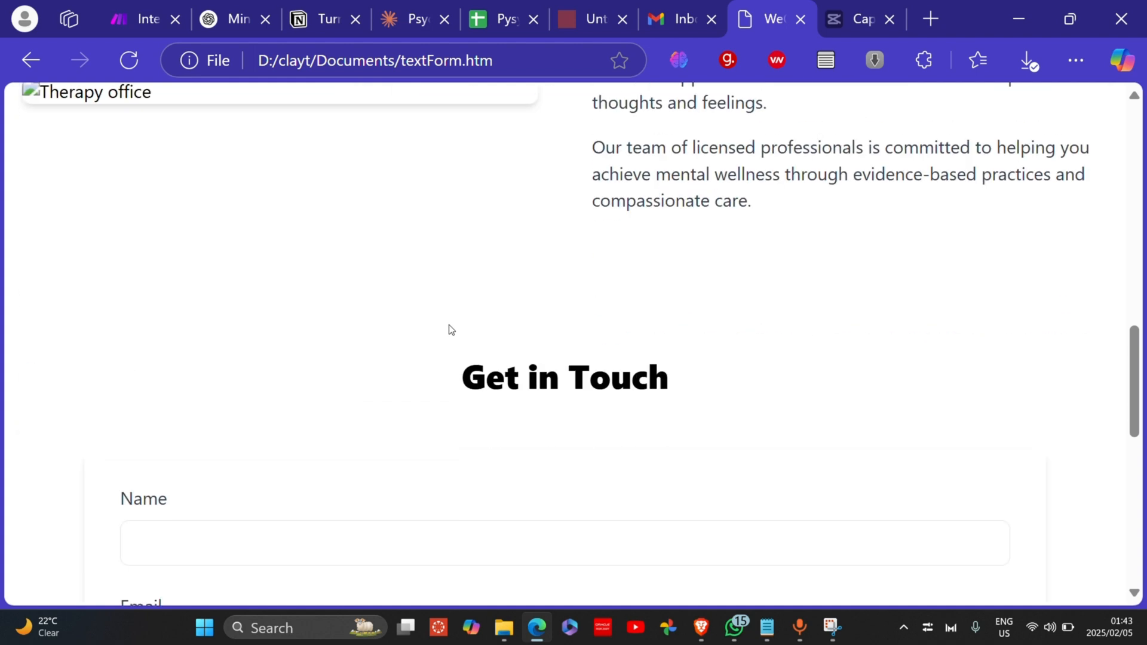
{"action": "scroll", "coordinate": [450, 330], "scroll_direction": "down", "scroll_amount": 4}
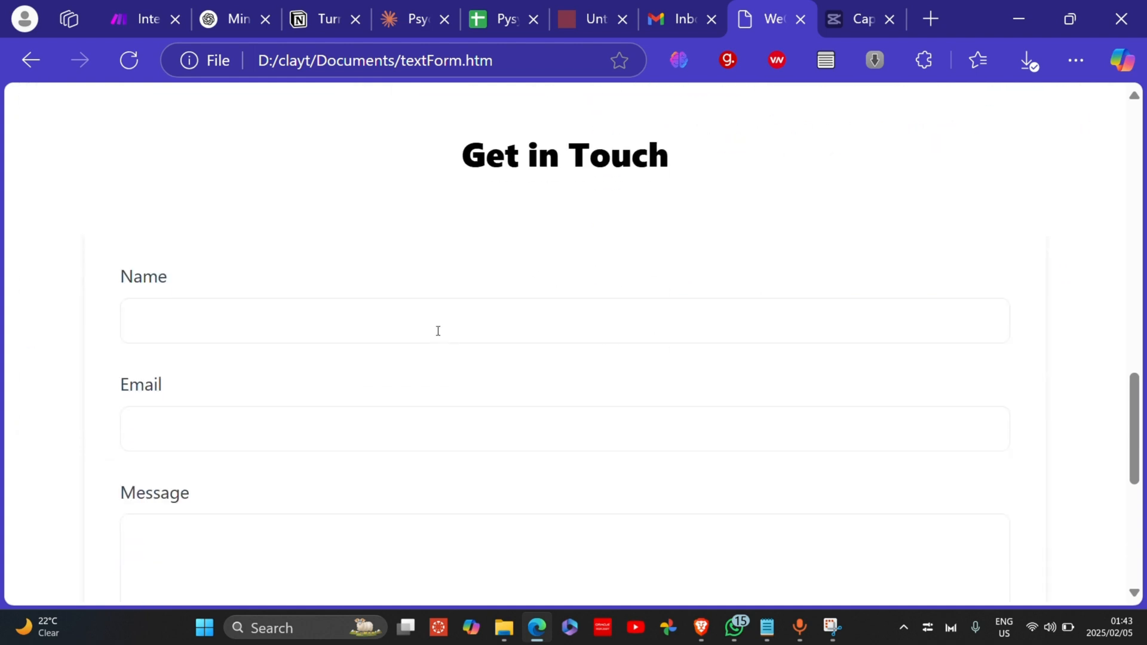
Step: Pick the saved full name from autofill for Name and dismiss the Email suggestions
{"action": "left_click", "coordinate": [438, 330]}
{"action": "left_click", "coordinate": [464, 241]}
{"action": "scroll", "coordinate": [468, 241], "scroll_direction": "down", "scroll_amount": 2}
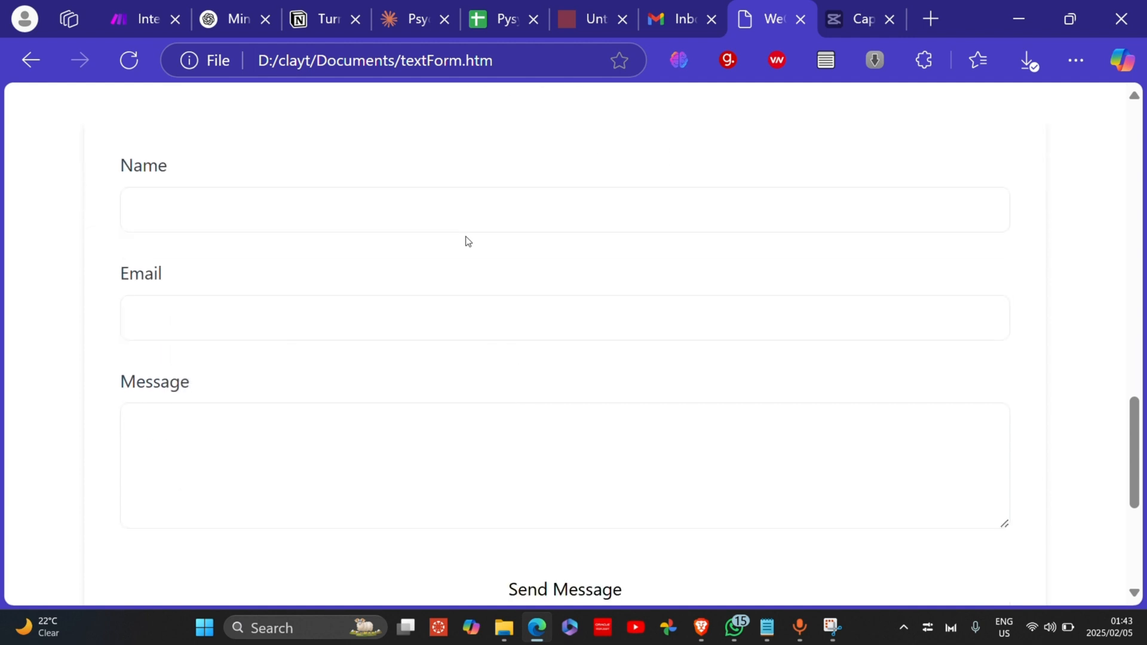
{"action": "left_click", "coordinate": [428, 208]}
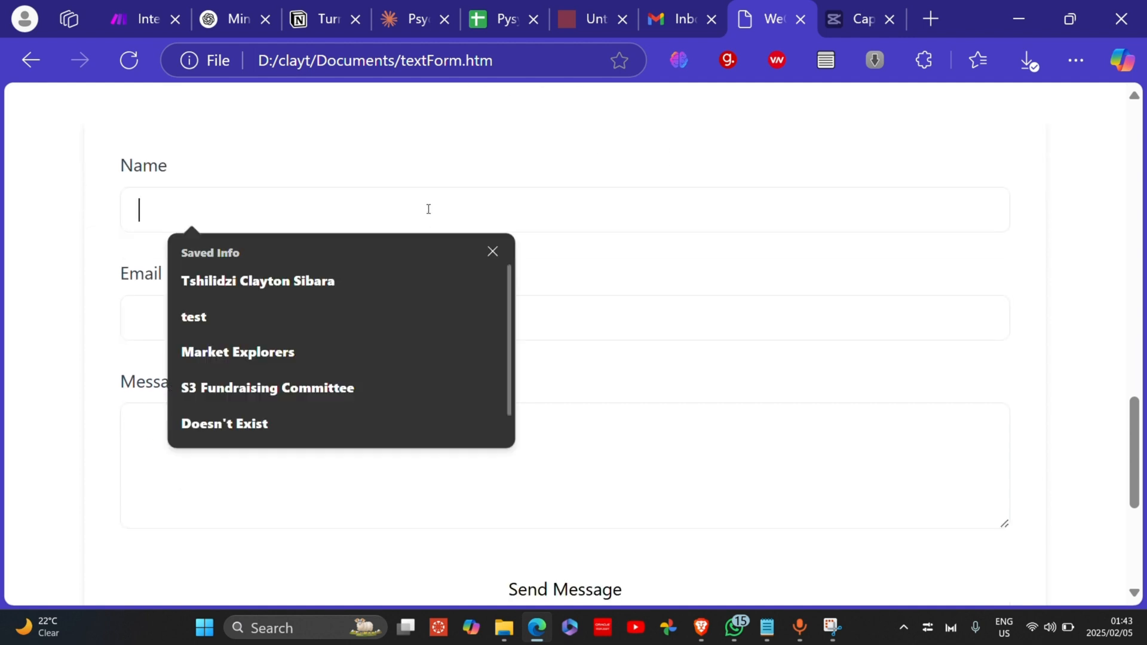
{"action": "left_click", "coordinate": [276, 296]}
{"action": "left_click", "coordinate": [276, 317]}
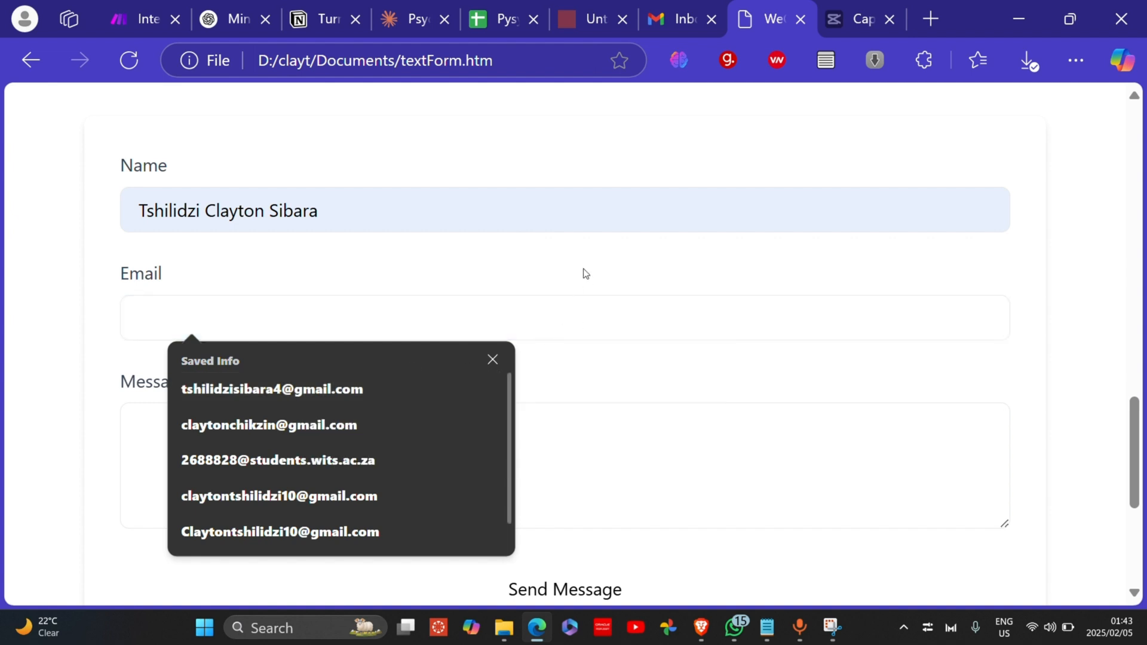
{"action": "key", "text": "Escape"}
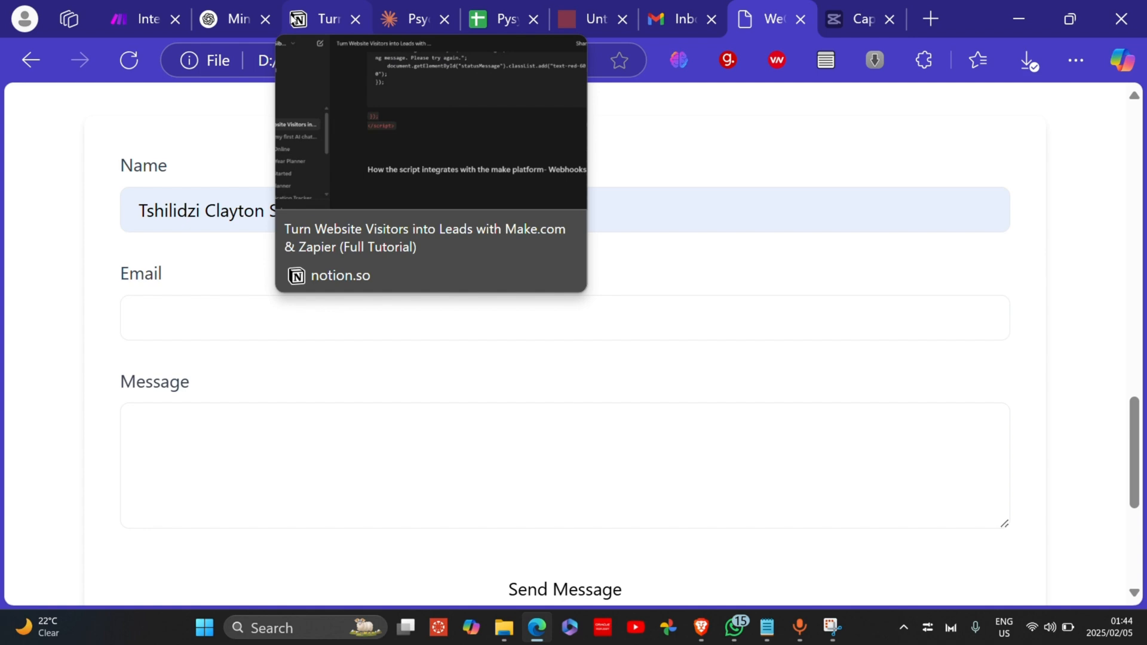
Step: Scroll ChatGPT to the form's <script> block and examine the fetch call's POST method
{"action": "left_click", "coordinate": [231, 24]}
{"action": "scroll", "coordinate": [490, 346], "scroll_direction": "down", "scroll_amount": 5}
{"action": "scroll", "coordinate": [490, 346], "scroll_direction": "up", "scroll_amount": 3}
{"action": "scroll", "coordinate": [465, 336], "scroll_direction": "down", "scroll_amount": 5}
{"action": "scroll", "coordinate": [460, 343], "scroll_direction": "down", "scroll_amount": 5}
{"action": "scroll", "coordinate": [461, 344], "scroll_direction": "down", "scroll_amount": 2}
{"action": "scroll", "coordinate": [459, 364], "scroll_direction": "up", "scroll_amount": 3}
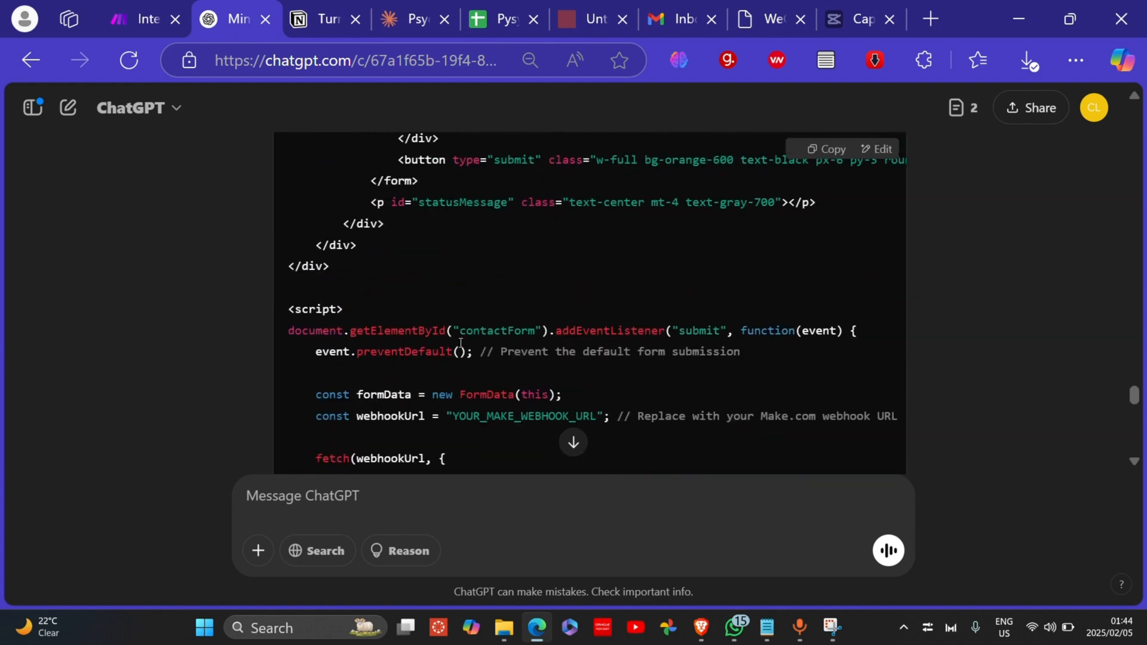
{"action": "scroll", "coordinate": [458, 373], "scroll_direction": "down", "scroll_amount": 2}
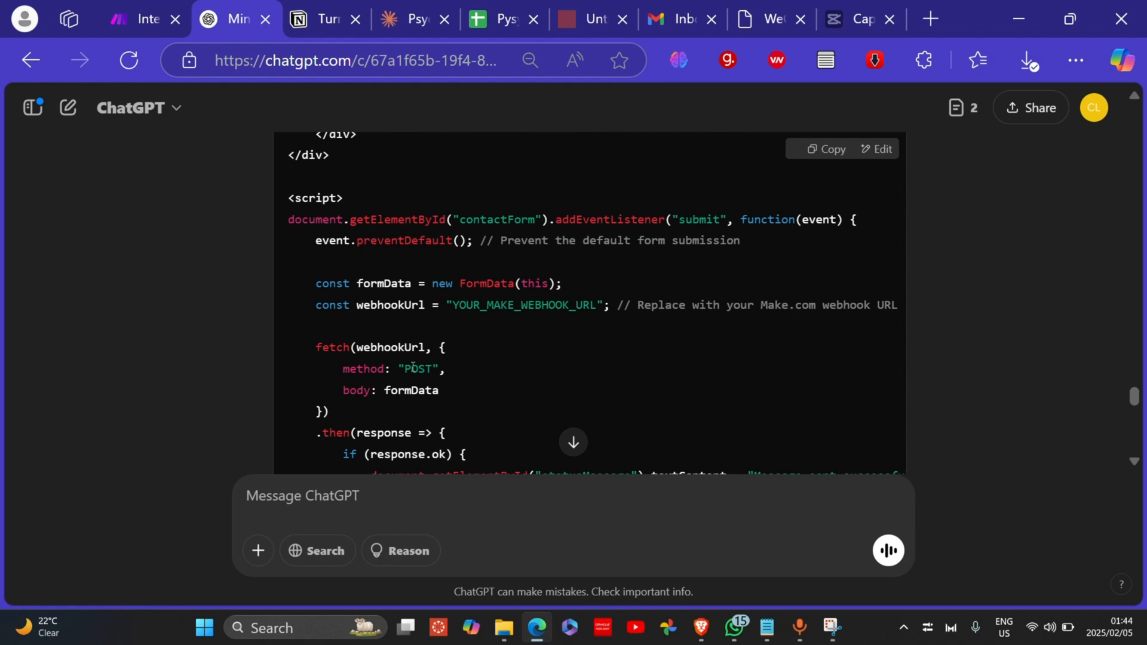
{"action": "left_click_drag", "start_coordinate": [400, 371], "coordinate": [454, 378]}
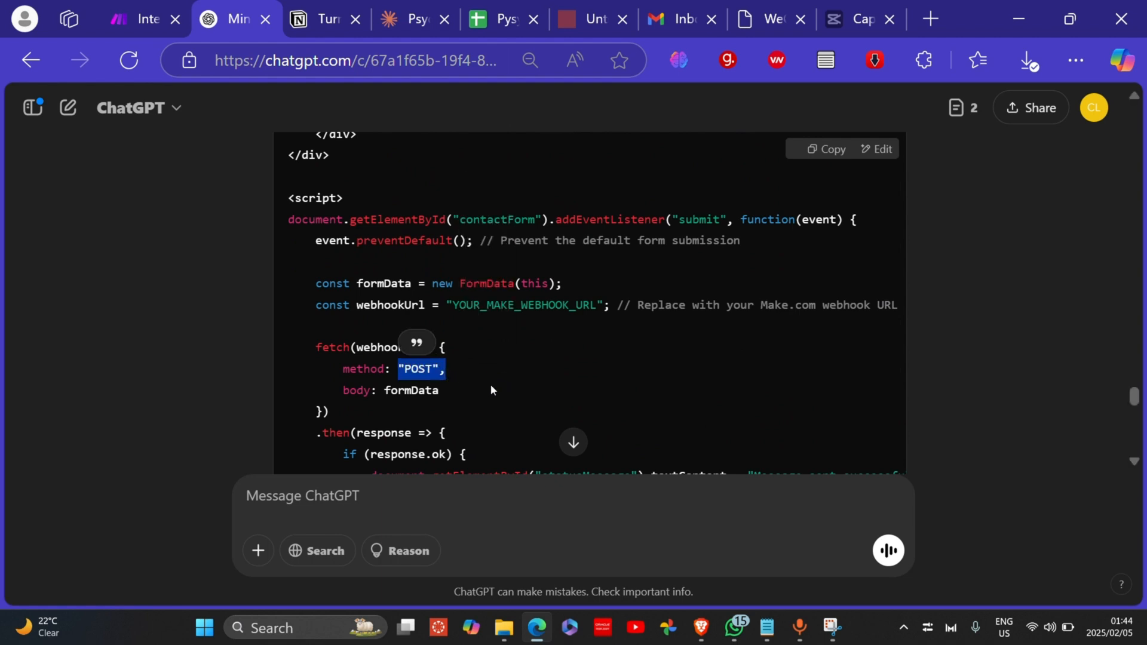
{"action": "left_click", "coordinate": [481, 423]}
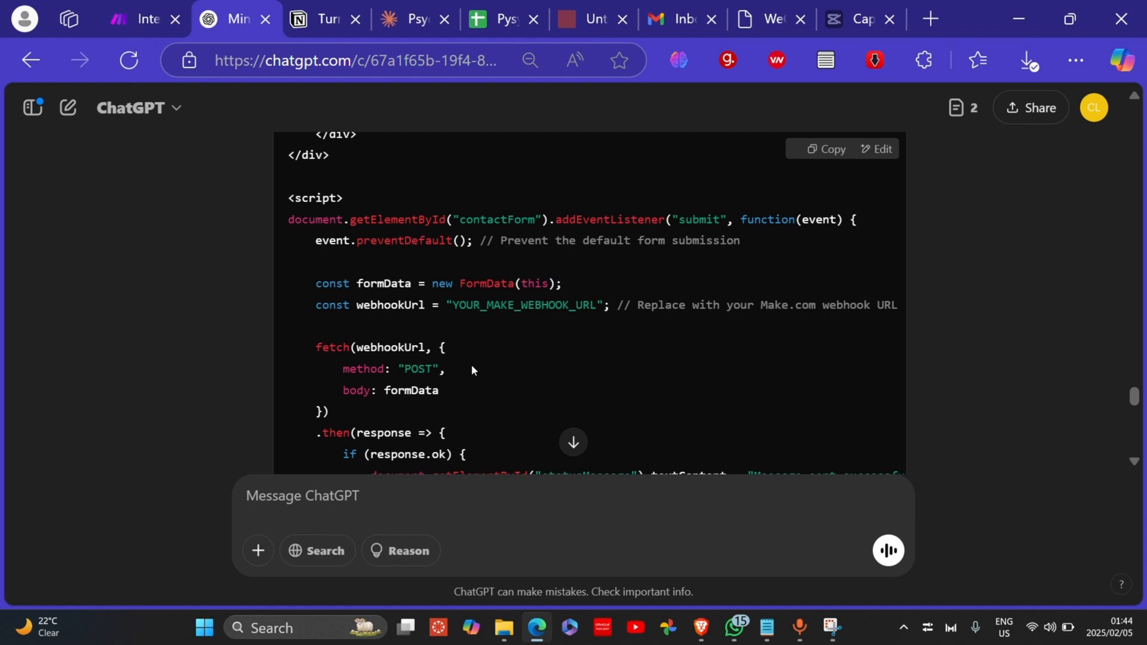
Step: Examine the WEBHOOK URL placeholder in the fetch call
{"action": "left_click_drag", "start_coordinate": [455, 305], "coordinate": [597, 310]}
{"action": "left_click", "coordinate": [615, 360]}
{"action": "left_click_drag", "start_coordinate": [522, 309], "coordinate": [569, 312]}
{"action": "left_click", "coordinate": [590, 328]}
{"action": "mouse_move", "coordinate": [123, 22]}
Step: Review the statusMessage success and error handling code further down the script
{"action": "scroll", "coordinate": [517, 335], "scroll_direction": "down", "scroll_amount": 3}
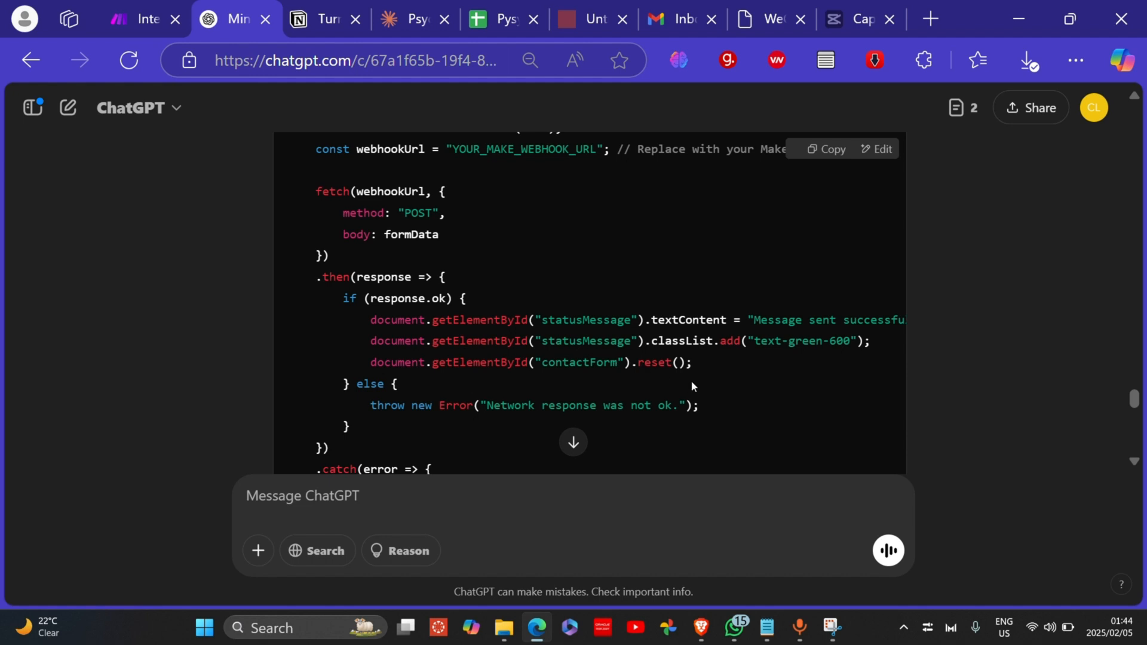
{"action": "scroll", "coordinate": [692, 386], "scroll_direction": "down", "scroll_amount": 1}
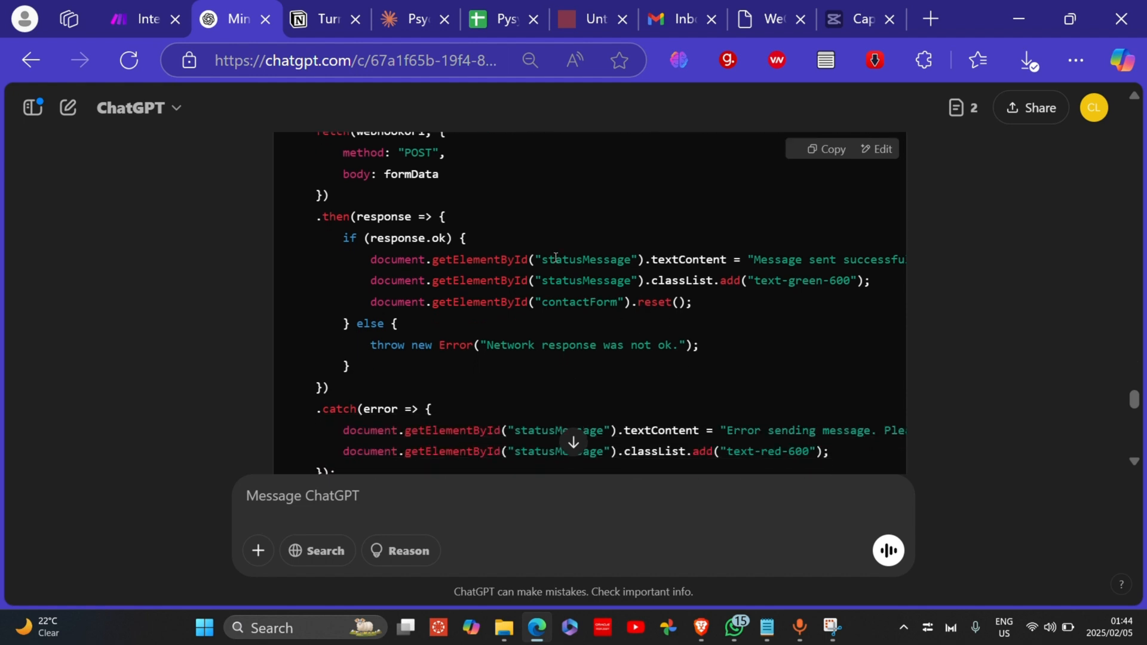
{"action": "left_click_drag", "start_coordinate": [544, 255], "coordinate": [624, 260]}
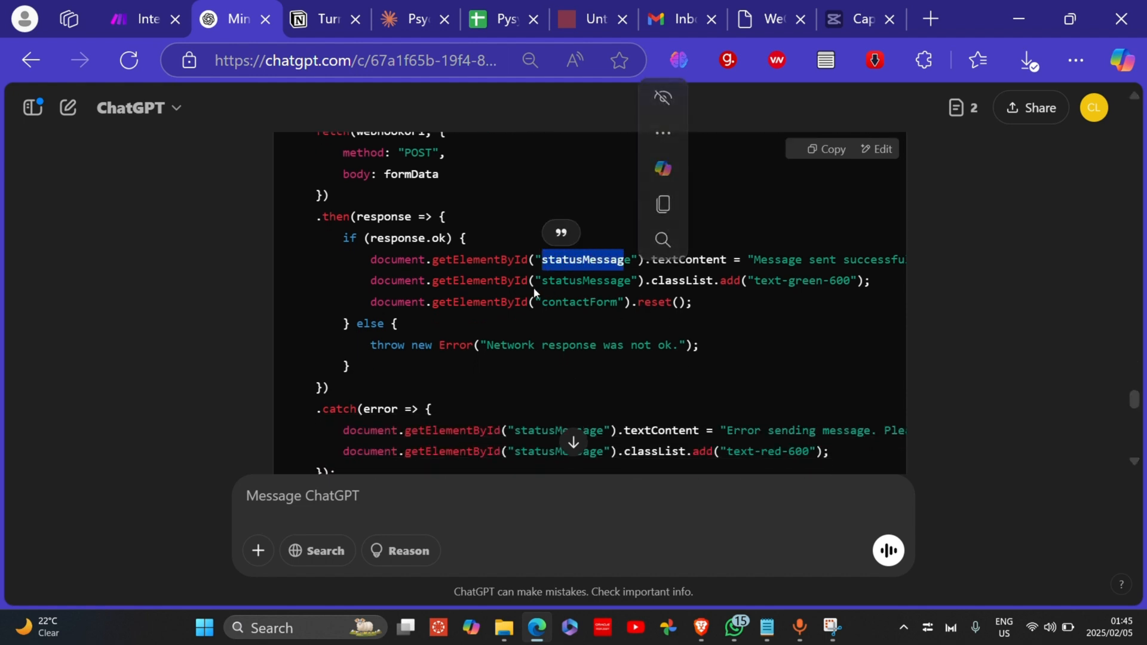
{"action": "left_click_drag", "start_coordinate": [547, 285], "coordinate": [605, 285]}
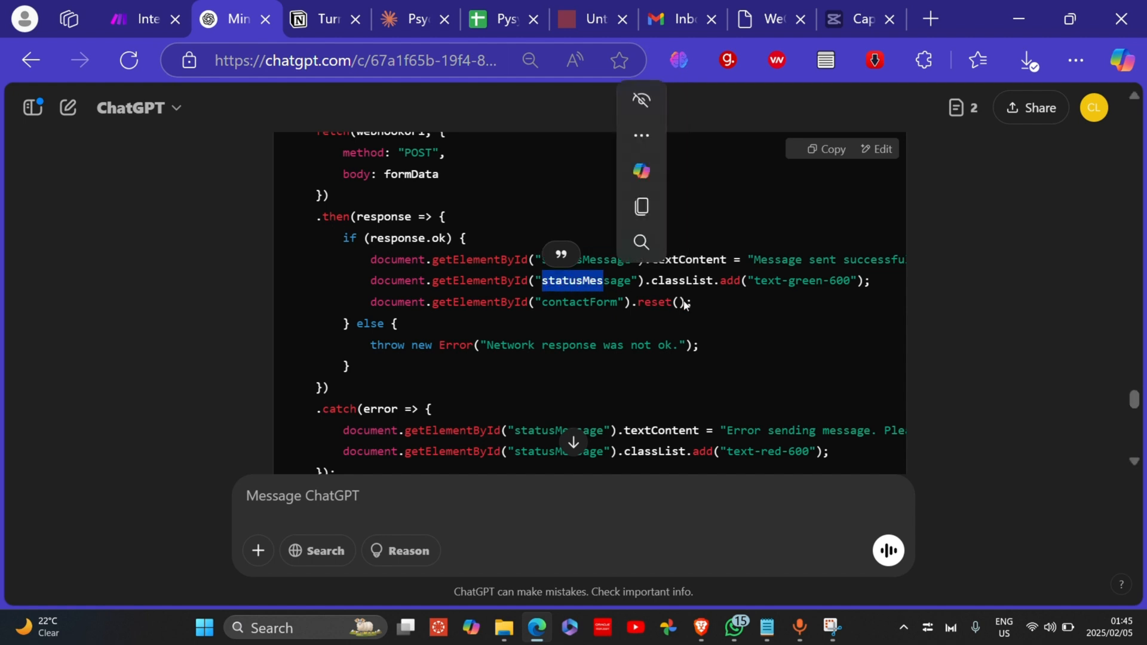
{"action": "left_click", "coordinate": [719, 303]}
{"action": "scroll", "coordinate": [718, 303], "scroll_direction": "right", "scroll_amount": 1}
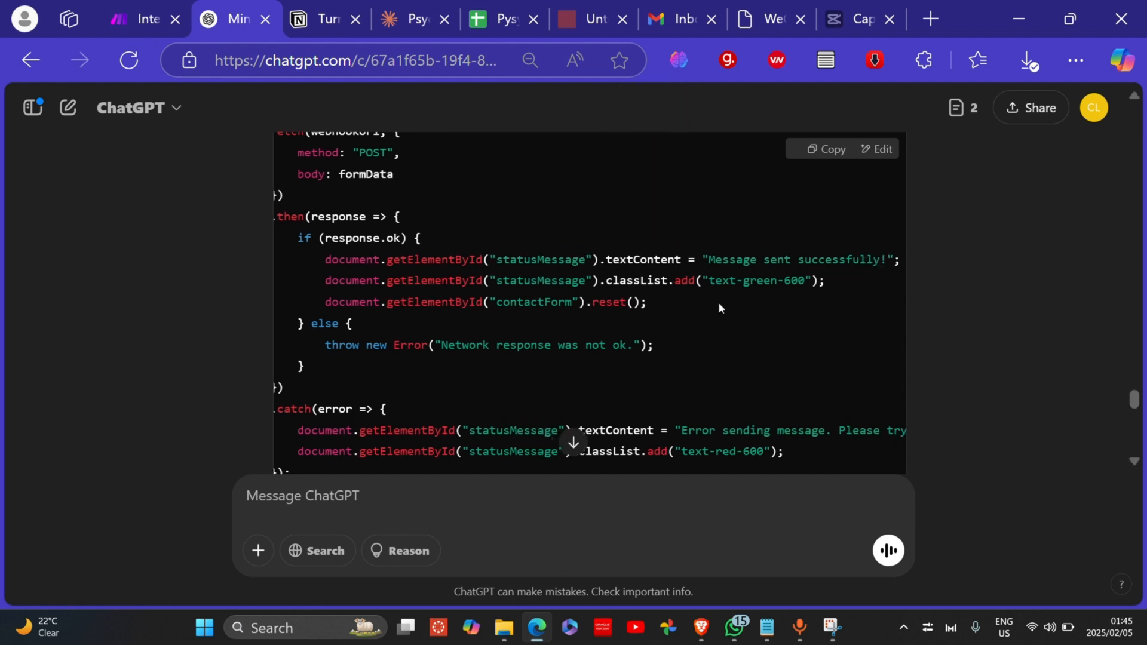
{"action": "scroll", "coordinate": [719, 303], "scroll_direction": "down", "scroll_amount": 1}
{"action": "scroll", "coordinate": [719, 302], "scroll_direction": "down", "scroll_amount": 1}
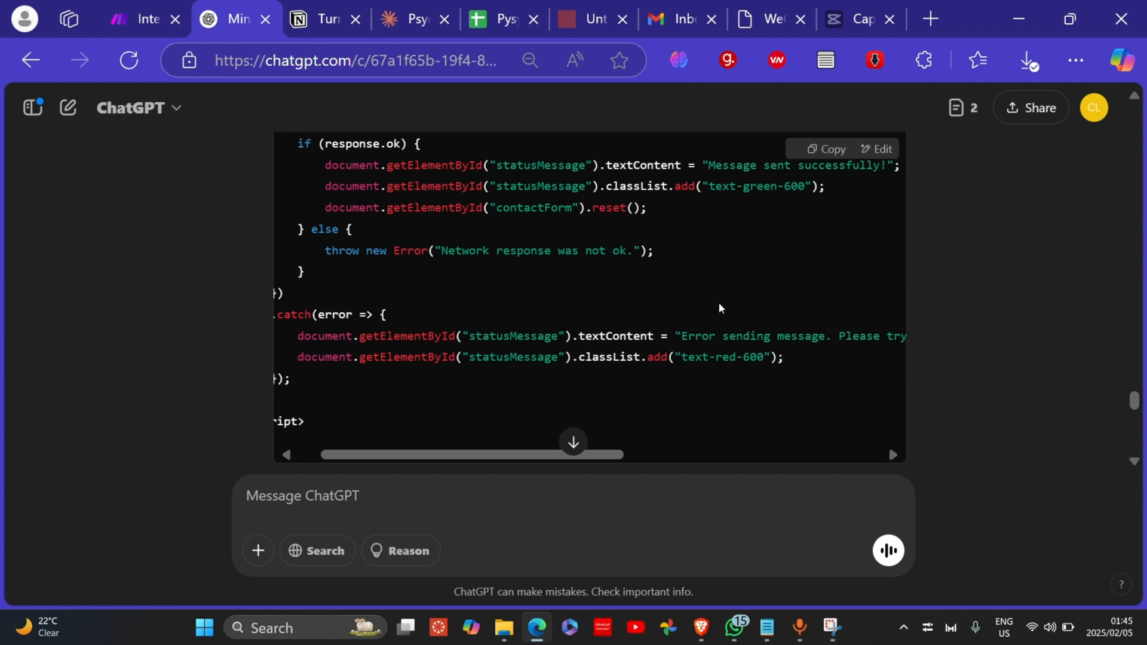
{"action": "scroll", "coordinate": [718, 302], "scroll_direction": "down", "scroll_amount": 2}
{"action": "scroll", "coordinate": [719, 302], "scroll_direction": "left", "scroll_amount": 1}
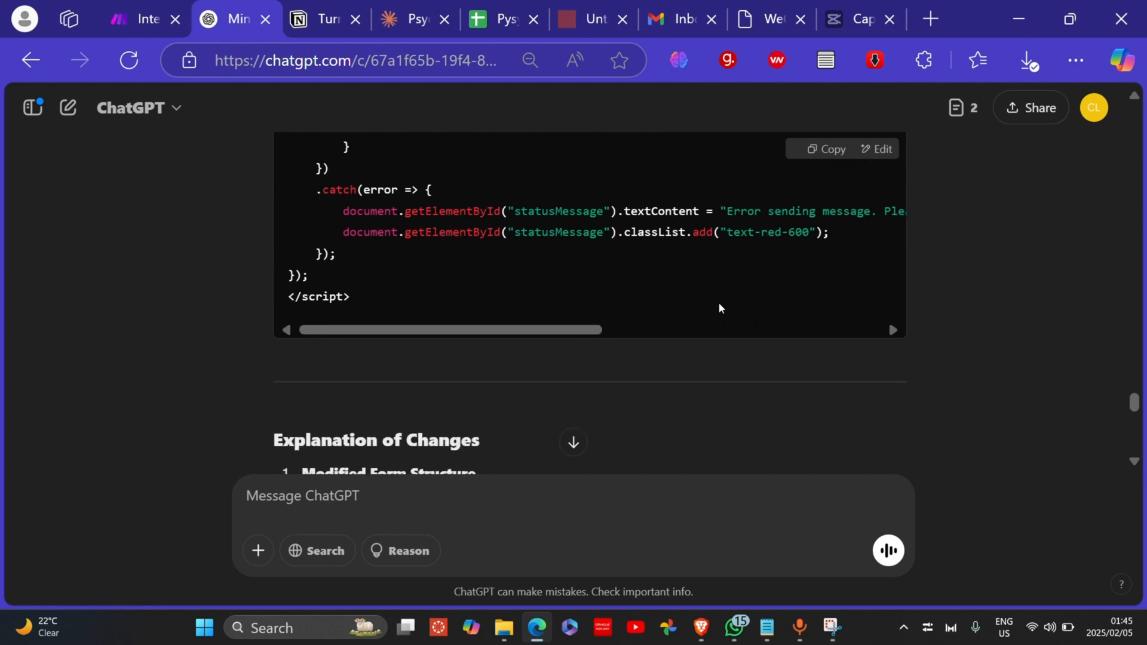
{"action": "scroll", "coordinate": [719, 303], "scroll_direction": "up", "scroll_amount": 1}
{"action": "scroll", "coordinate": [719, 302], "scroll_direction": "down", "scroll_amount": 2}
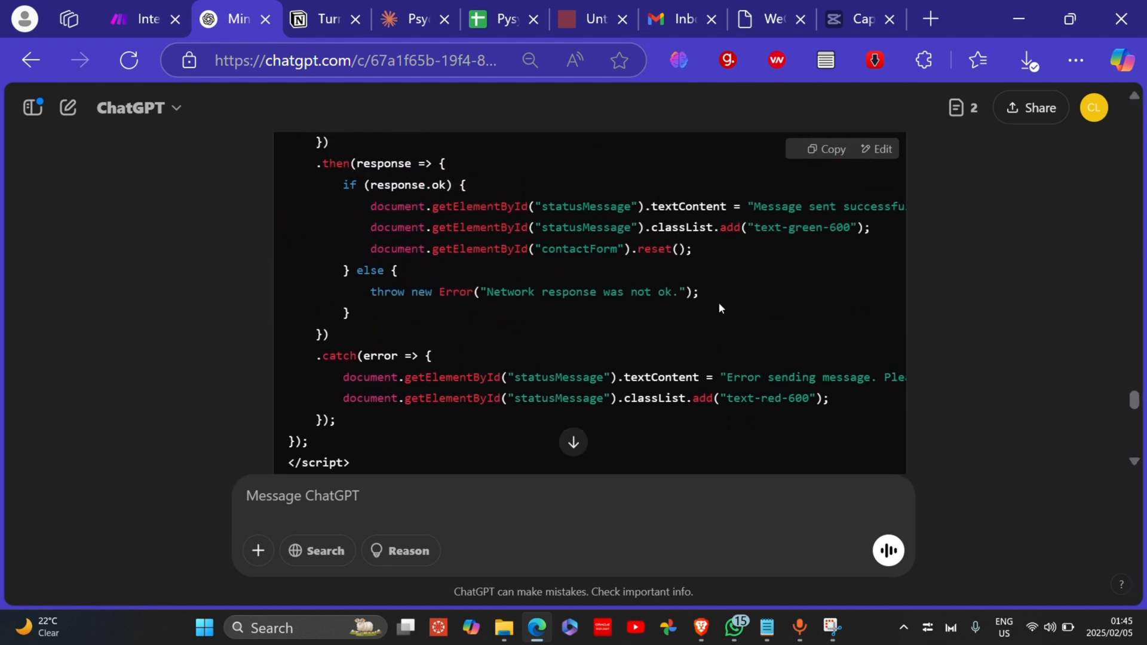
{"action": "scroll", "coordinate": [719, 303], "scroll_direction": "up", "scroll_amount": 1}
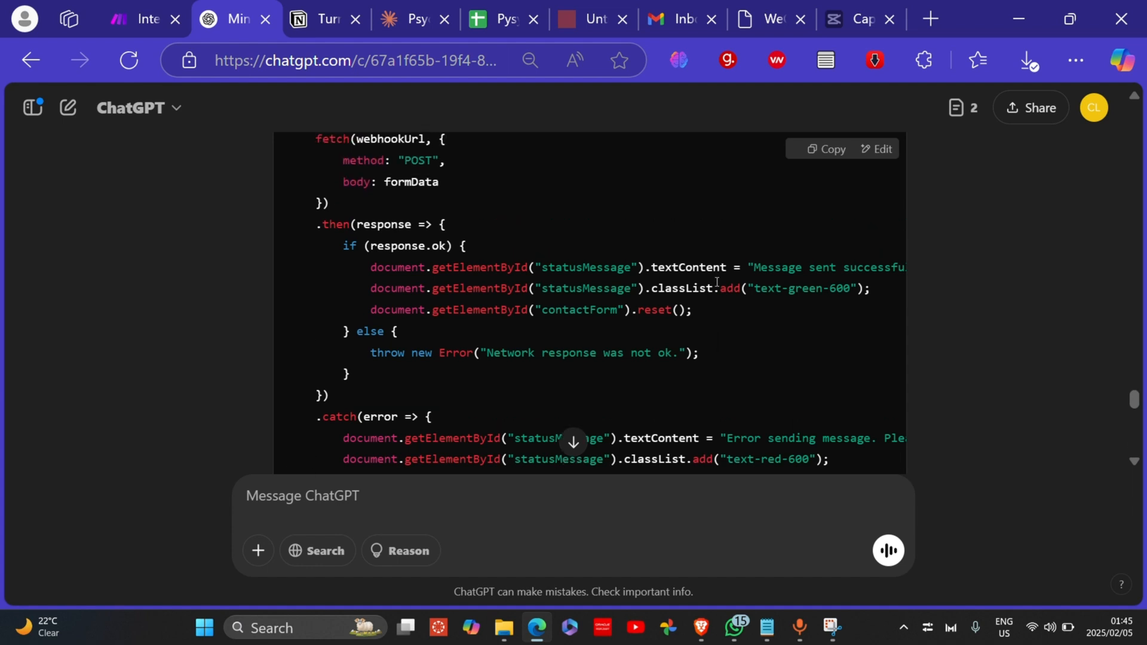
{"action": "left_click", "coordinate": [769, 23]}
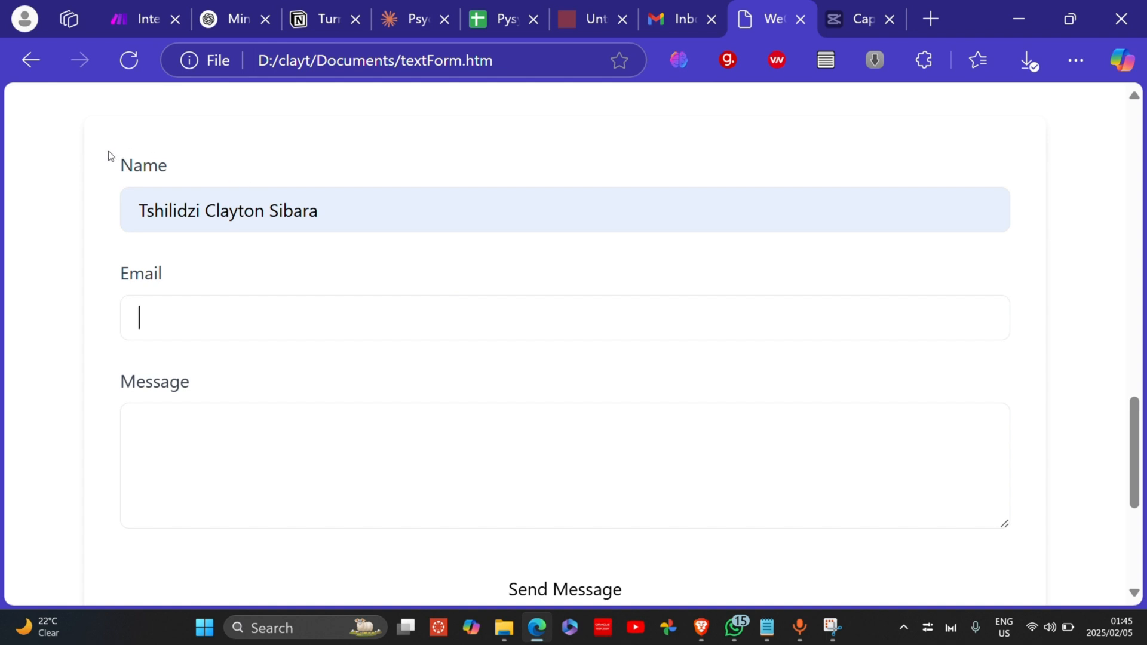
Step: Fill Email with the first saved address and place the caret in the empty Message box
{"action": "double_click", "coordinate": [123, 168]}
{"action": "left_click", "coordinate": [125, 282]}
{"action": "left_click_drag", "start_coordinate": [124, 282], "coordinate": [162, 281]}
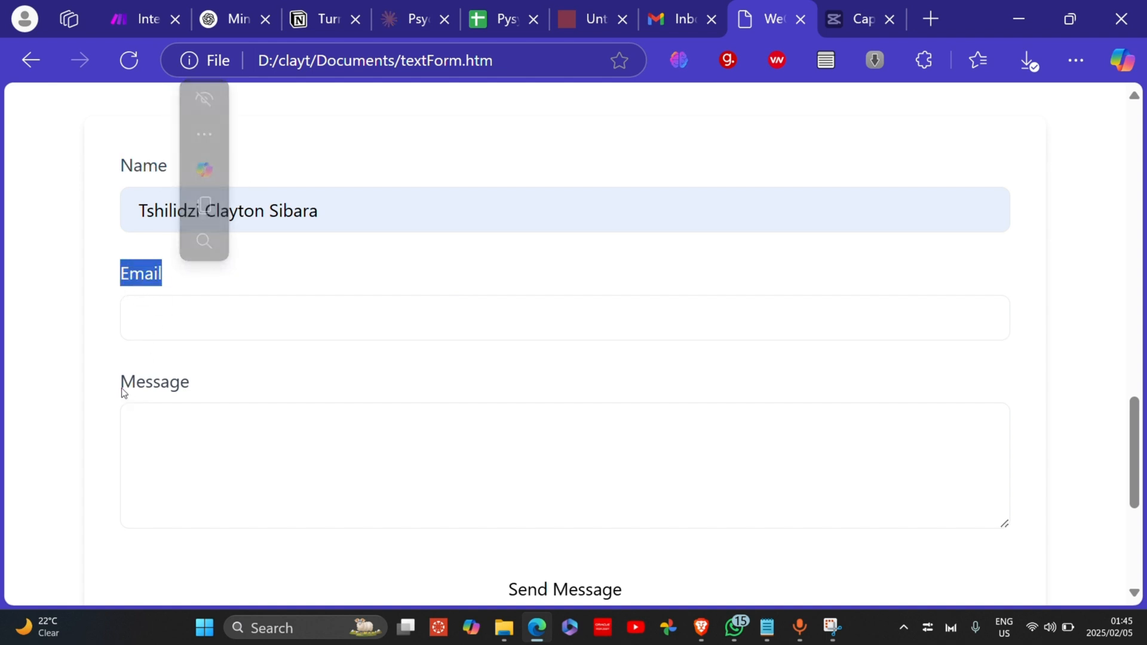
{"action": "left_click_drag", "start_coordinate": [120, 389], "coordinate": [164, 386]}
{"action": "left_click", "coordinate": [225, 388]}
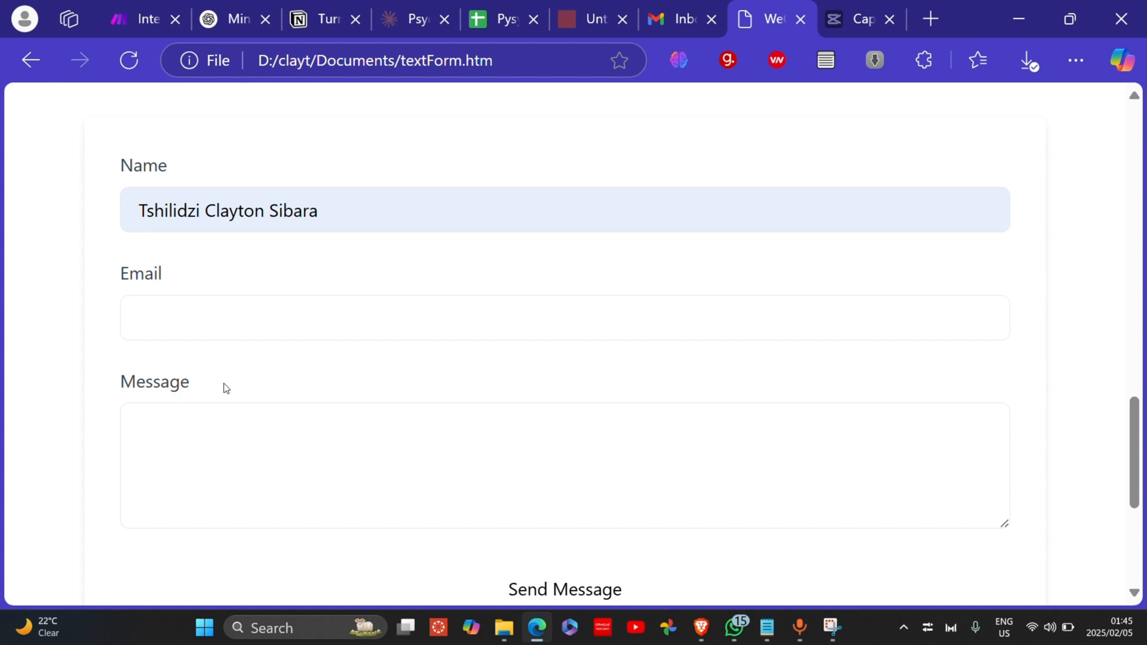
{"action": "left_click", "coordinate": [227, 330]}
{"action": "left_click", "coordinate": [247, 390]}
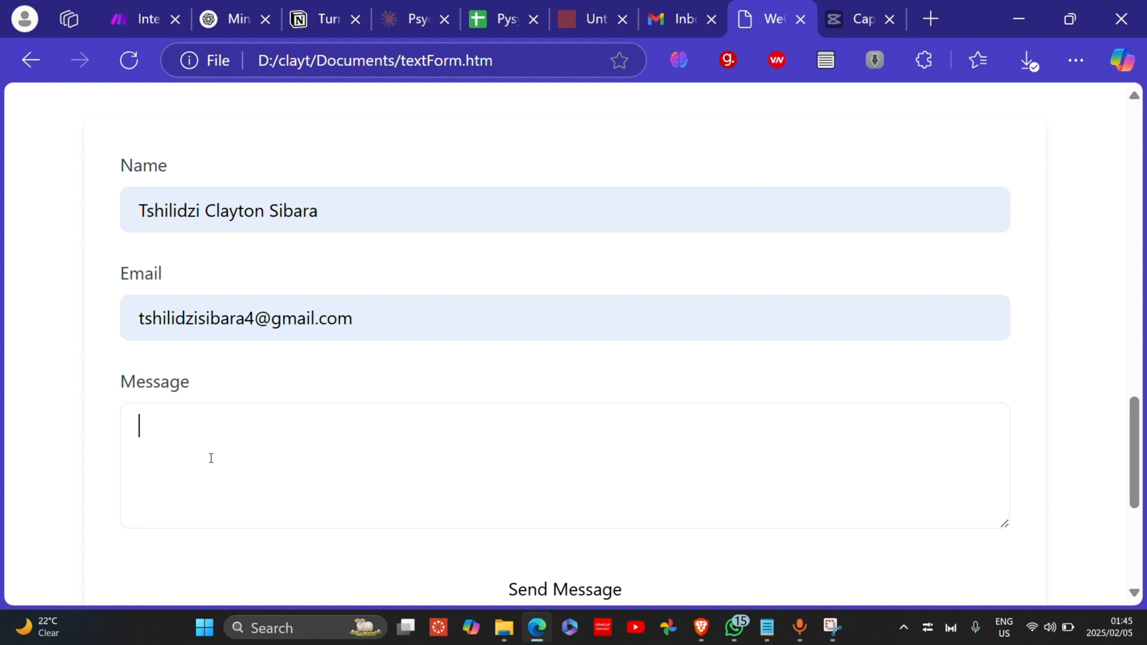
{"action": "left_click", "coordinate": [211, 458]}
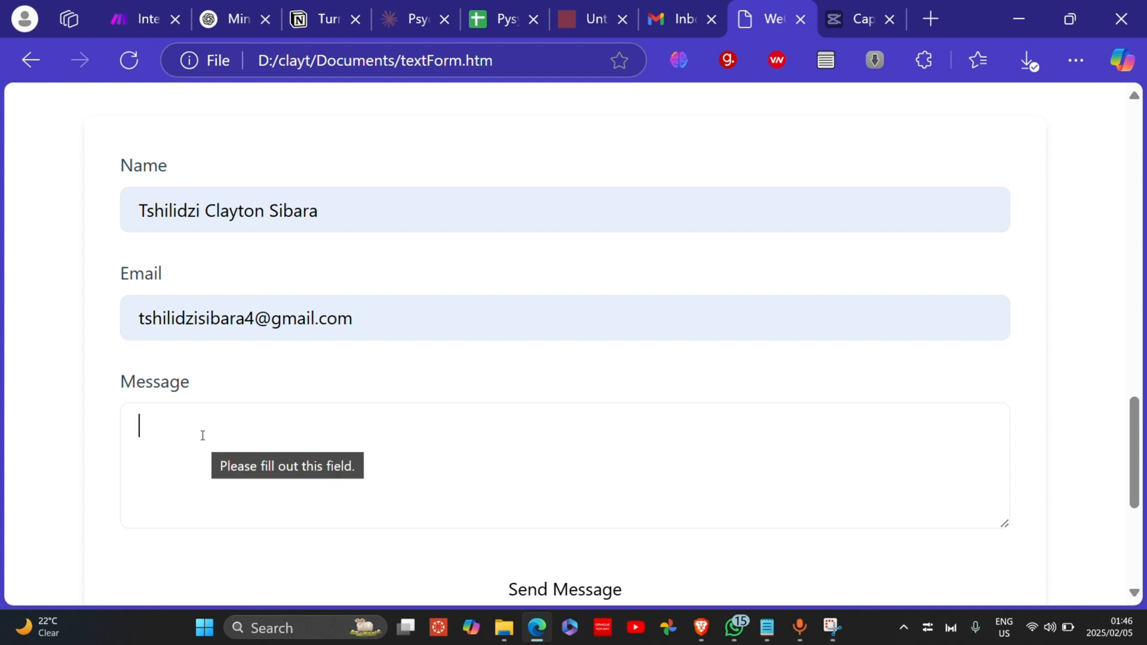
{"action": "left_click", "coordinate": [127, 23]}
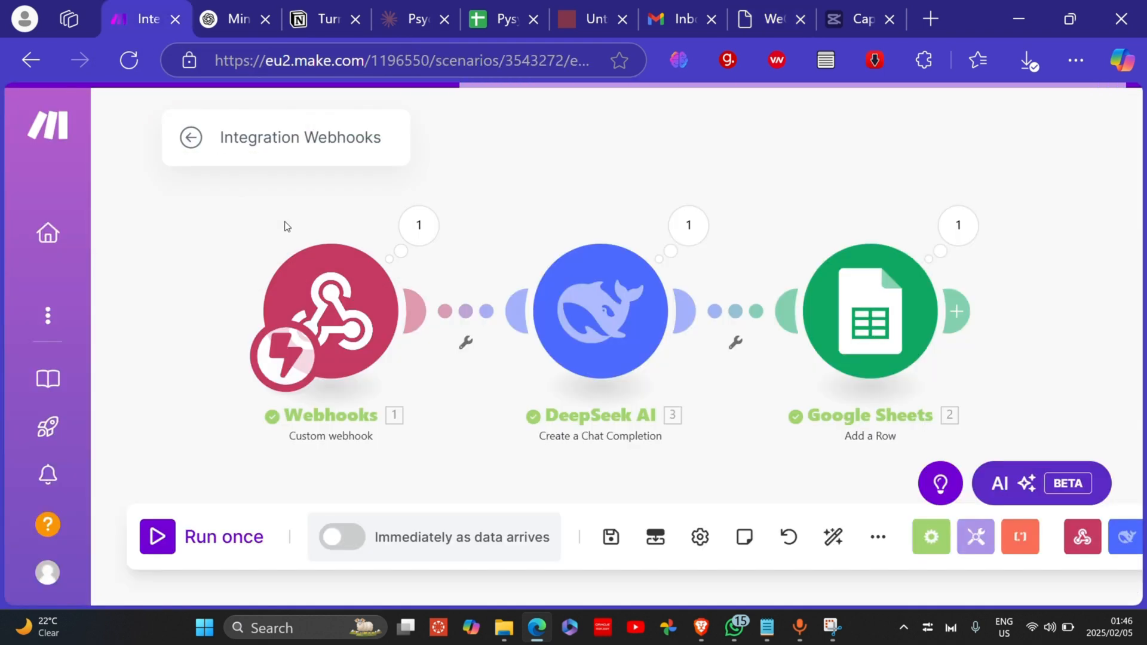
Step: In the Integration Webhooks scenario, open the Webhooks trigger to confirm its 'My Website Info' hook address
{"action": "left_click_drag", "start_coordinate": [294, 60], "coordinate": [365, 60]}
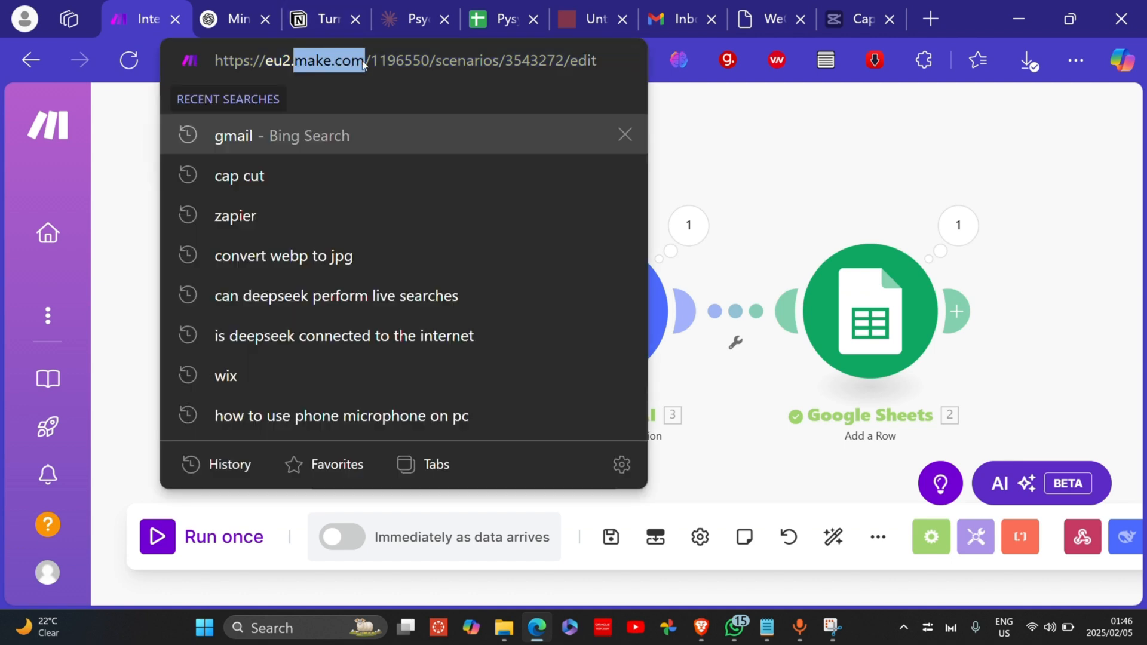
{"action": "left_click", "coordinate": [768, 180]}
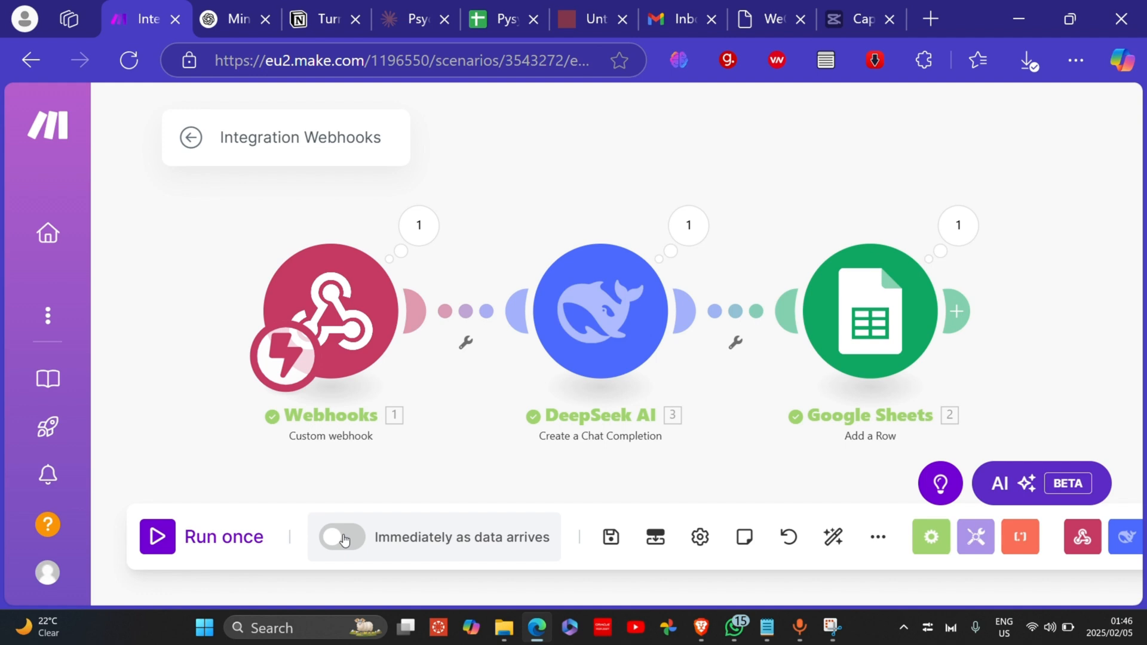
{"action": "left_click", "coordinate": [360, 339]}
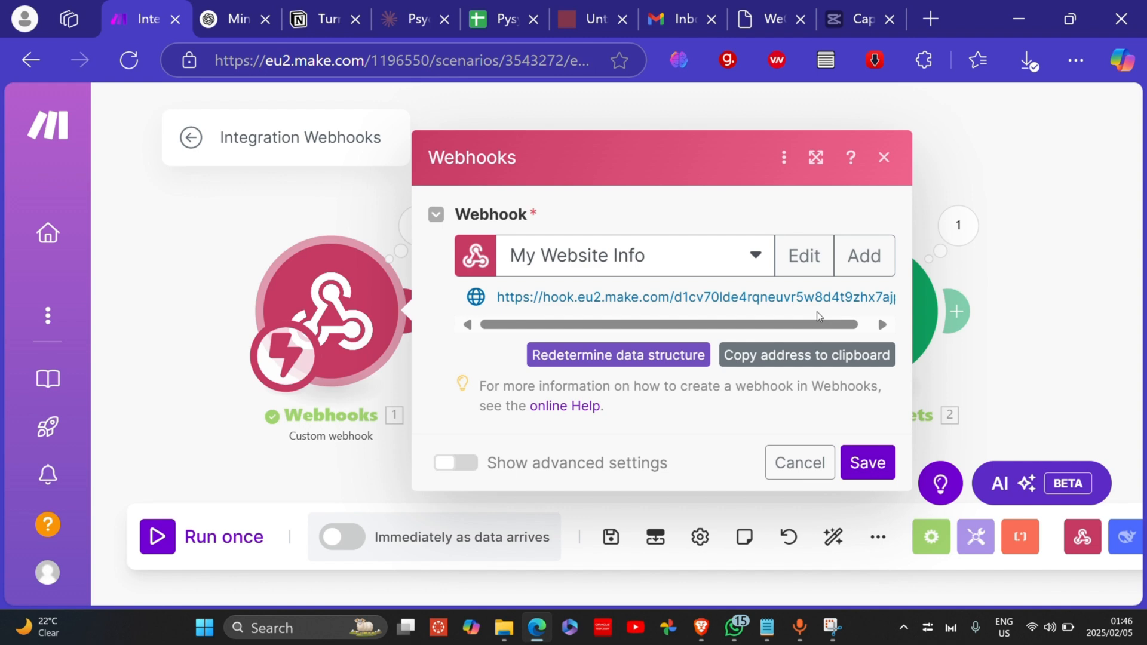
{"action": "left_click", "coordinate": [942, 115]}
{"action": "left_click", "coordinate": [748, 24]}
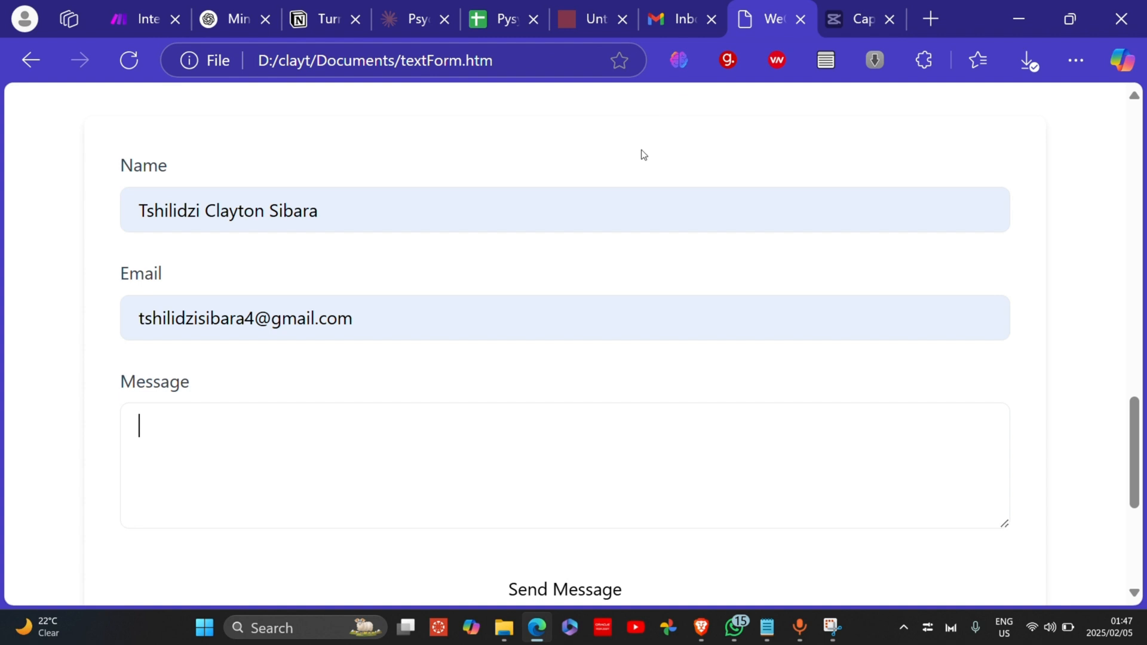
{"action": "right_click", "coordinate": [257, 429]}
{"action": "left_click", "coordinate": [226, 432]}
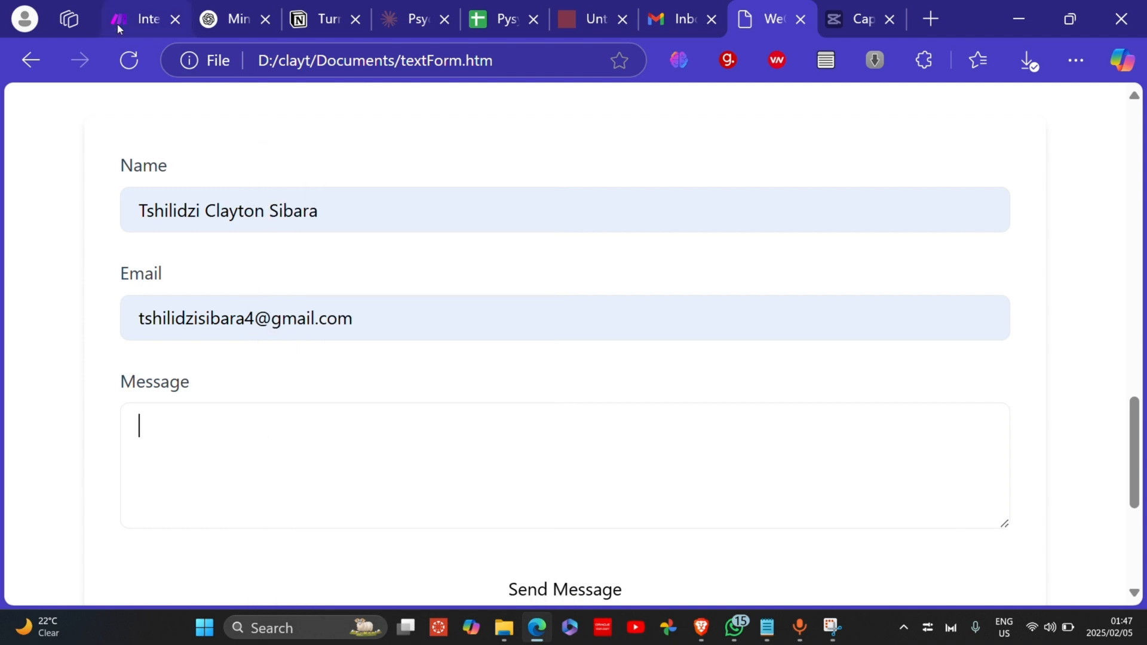
{"action": "left_click", "coordinate": [139, 31]}
{"action": "left_click", "coordinate": [338, 294]}
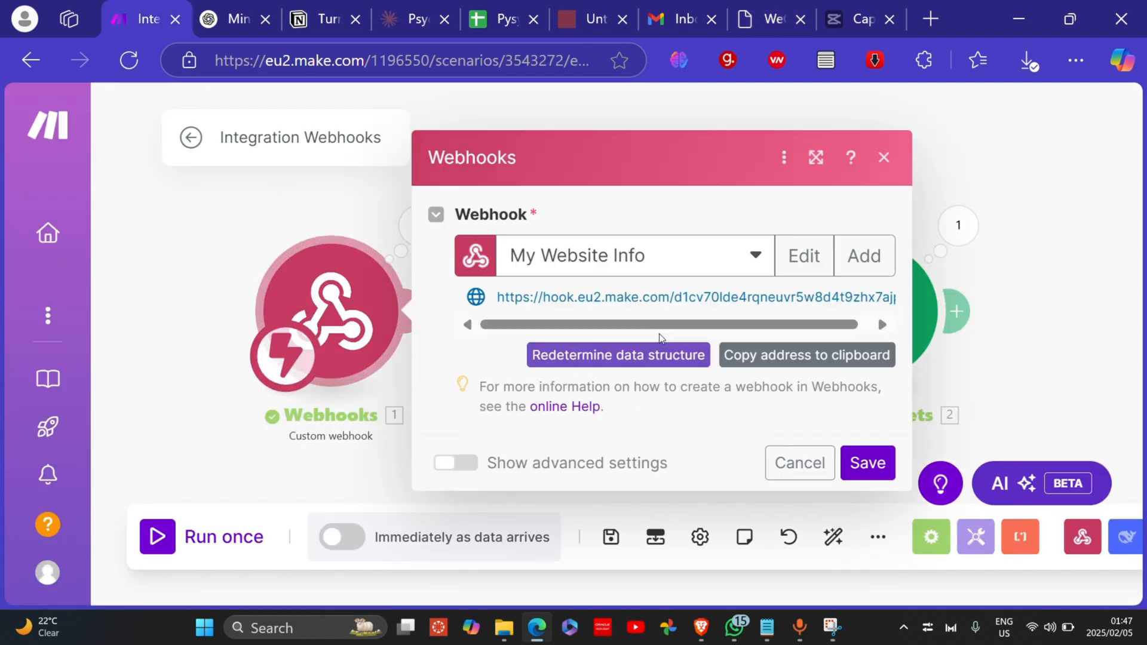
{"action": "left_click_drag", "start_coordinate": [684, 297], "coordinate": [606, 297]}
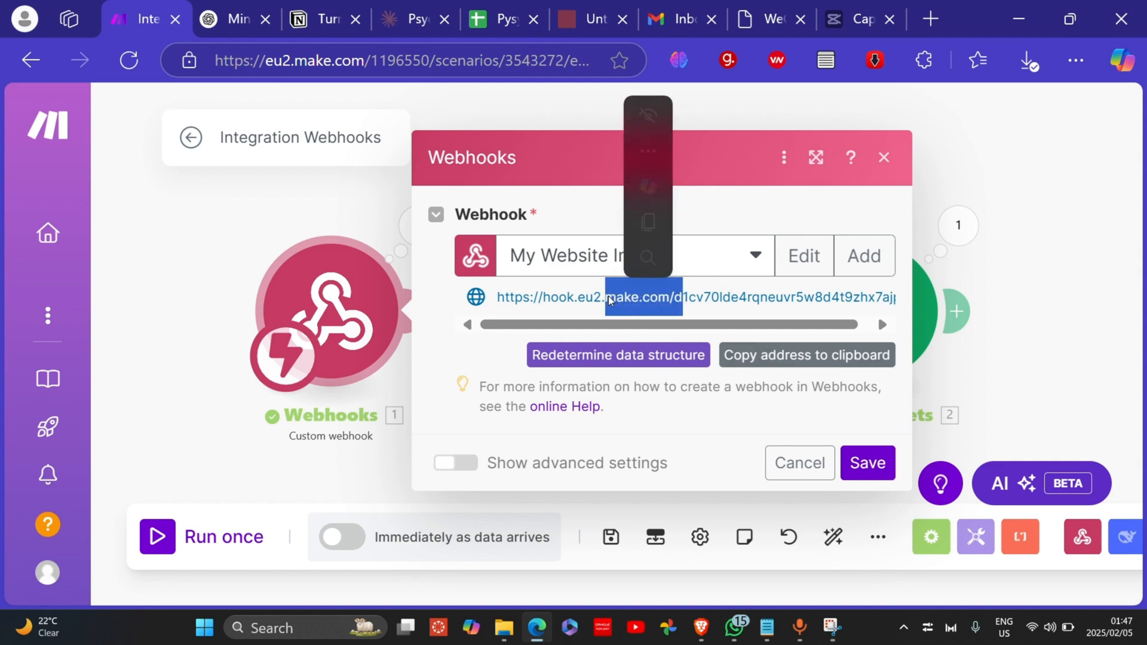
{"action": "left_click", "coordinate": [490, 344]}
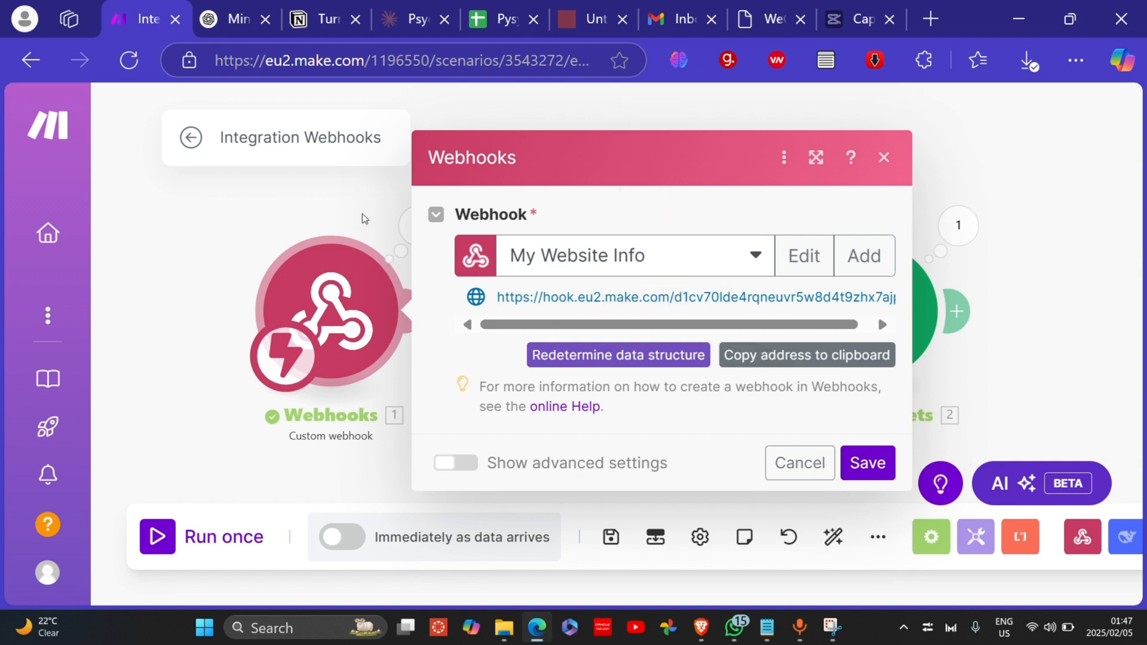
{"action": "left_click", "coordinate": [346, 196]}
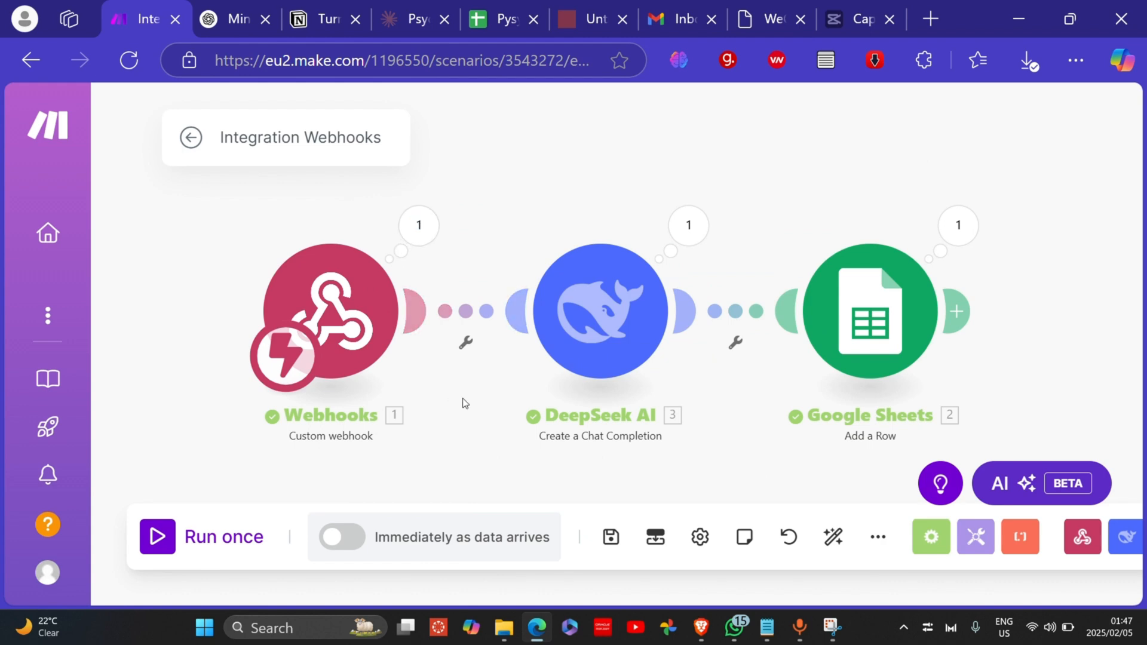
{"action": "left_click_drag", "start_coordinate": [463, 398], "coordinate": [353, 364]}
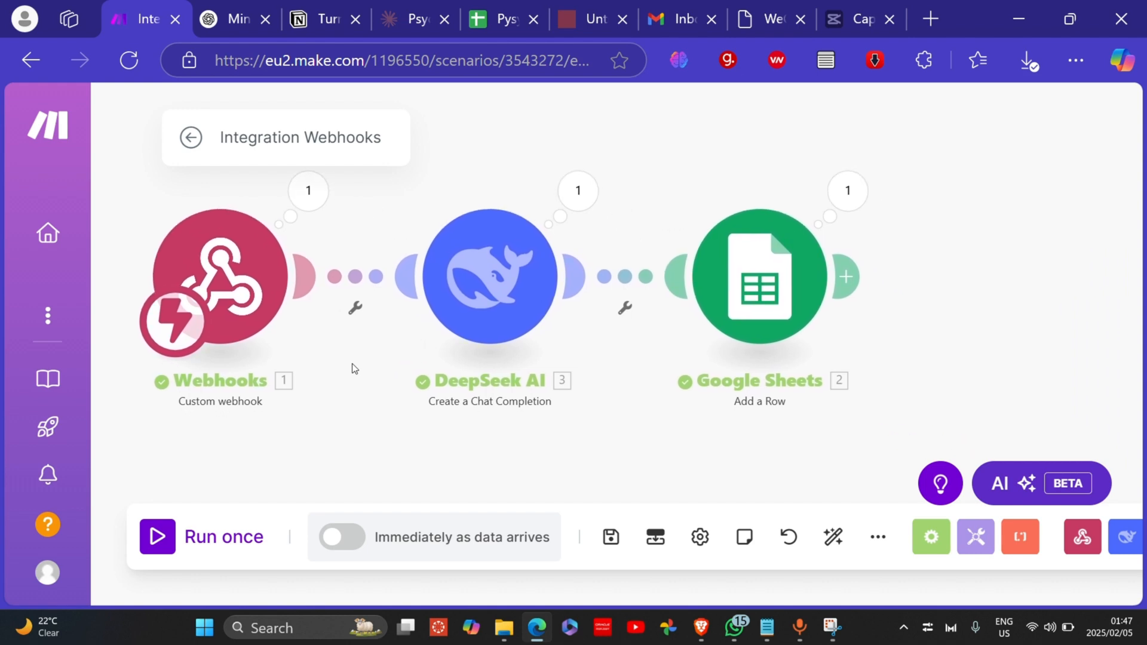
Step: Open the Google Sheets Add a Row module and inspect the Names (A) and Email (B) mappings
{"action": "left_click", "coordinate": [736, 300]}
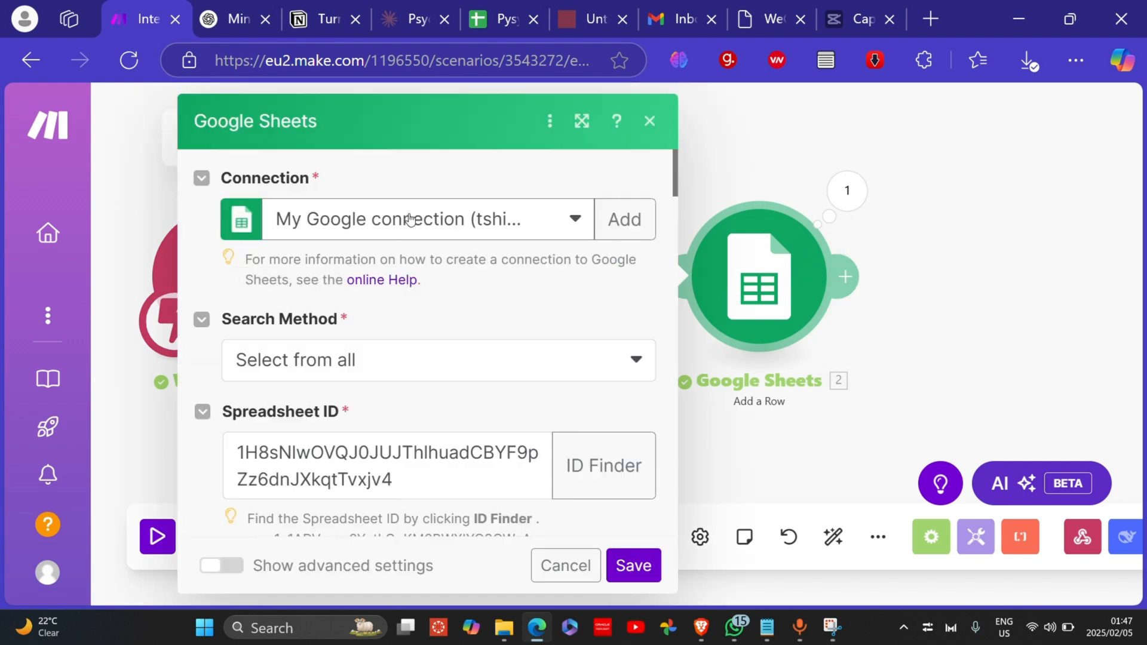
{"action": "scroll", "coordinate": [407, 338], "scroll_direction": "down", "scroll_amount": 5}
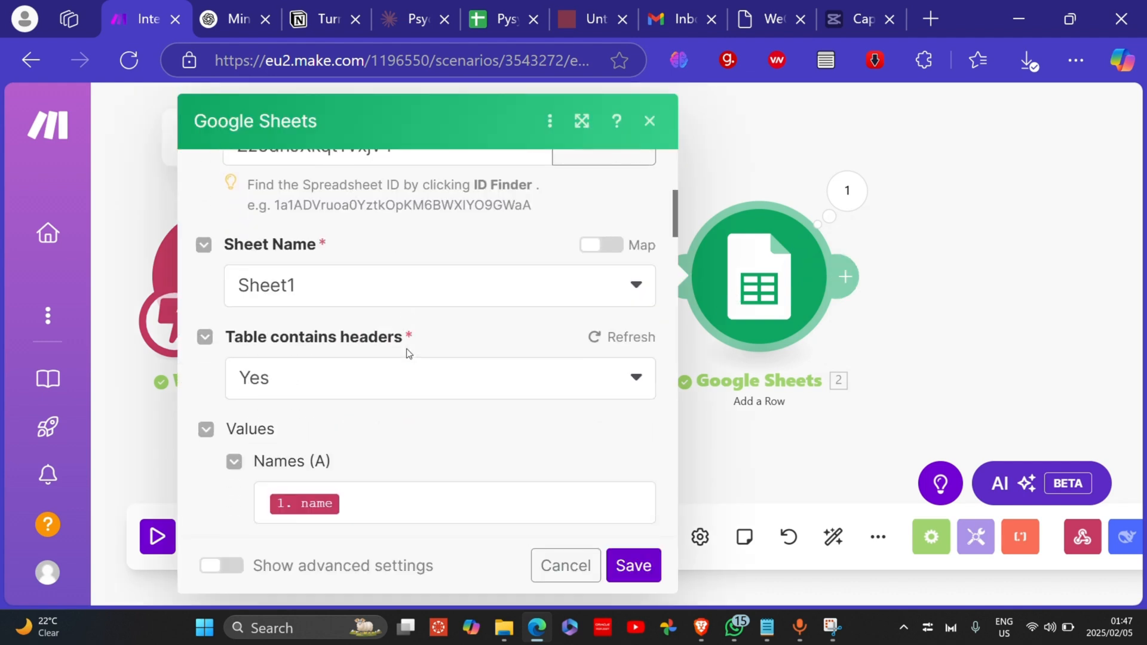
{"action": "scroll", "coordinate": [408, 353], "scroll_direction": "down", "scroll_amount": 3}
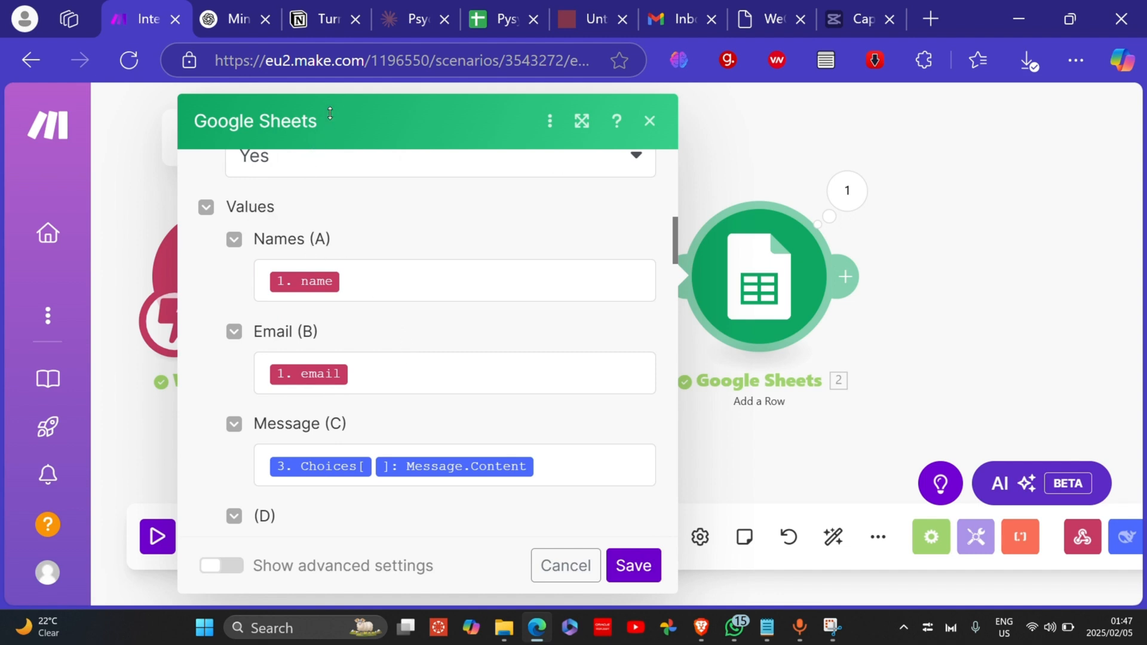
{"action": "left_click", "coordinate": [359, 282]}
{"action": "left_click", "coordinate": [379, 377]}
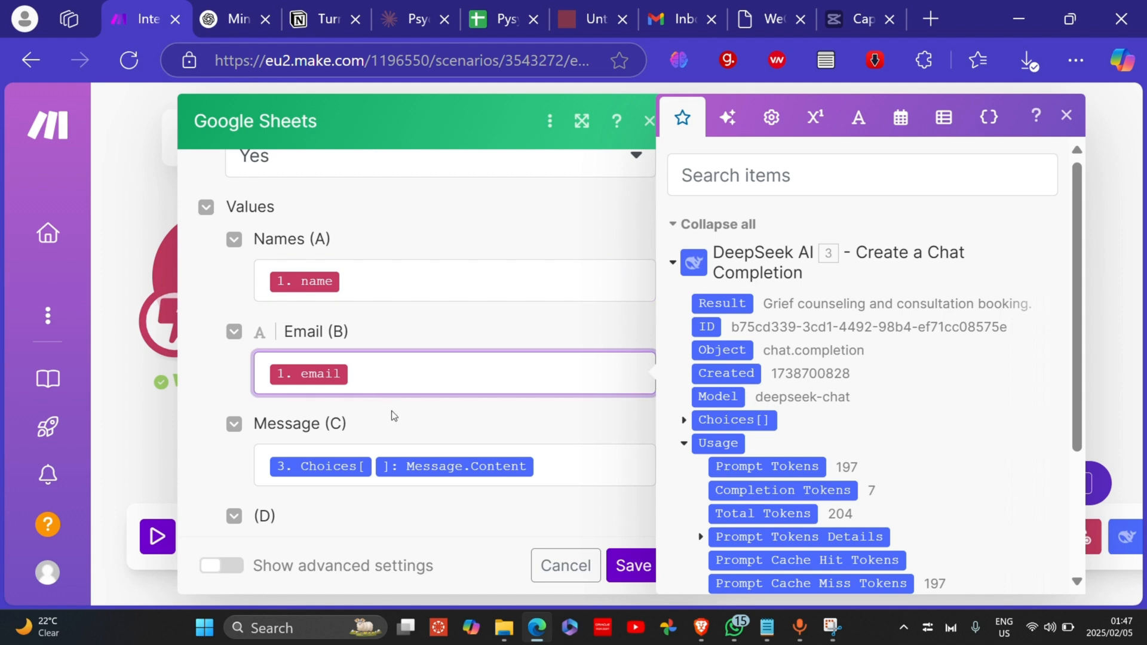
{"action": "left_click", "coordinate": [357, 272]}
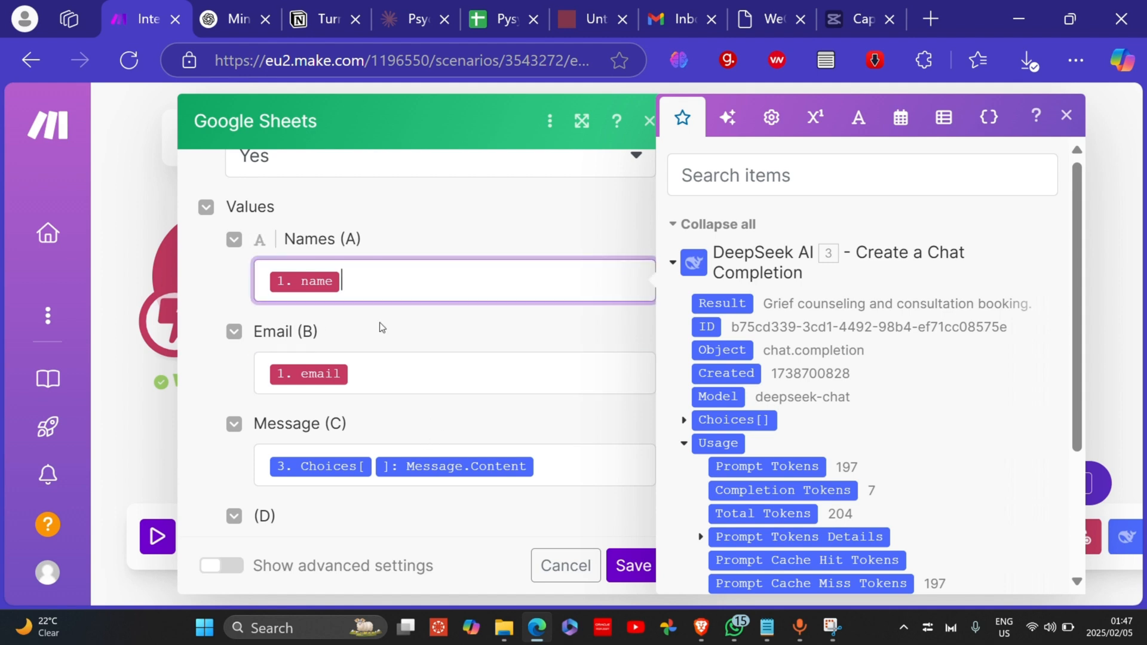
{"action": "left_click", "coordinate": [383, 362]}
{"action": "left_click", "coordinate": [373, 287]}
{"action": "left_click", "coordinate": [385, 375]}
{"action": "left_click", "coordinate": [375, 286]}
{"action": "left_click", "coordinate": [374, 385]}
{"action": "left_click", "coordinate": [374, 287]}
{"action": "left_click", "coordinate": [383, 376]}
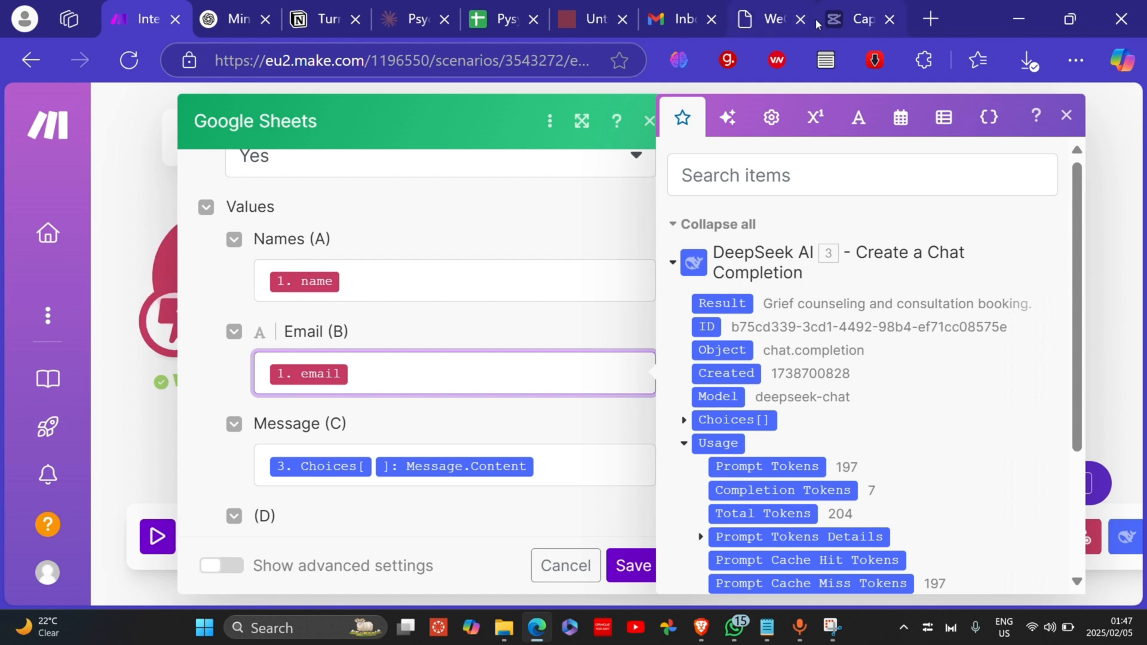
Step: Compare against the contact form, recheck the Names and Email mappings, and close the module
{"action": "left_click", "coordinate": [766, 22]}
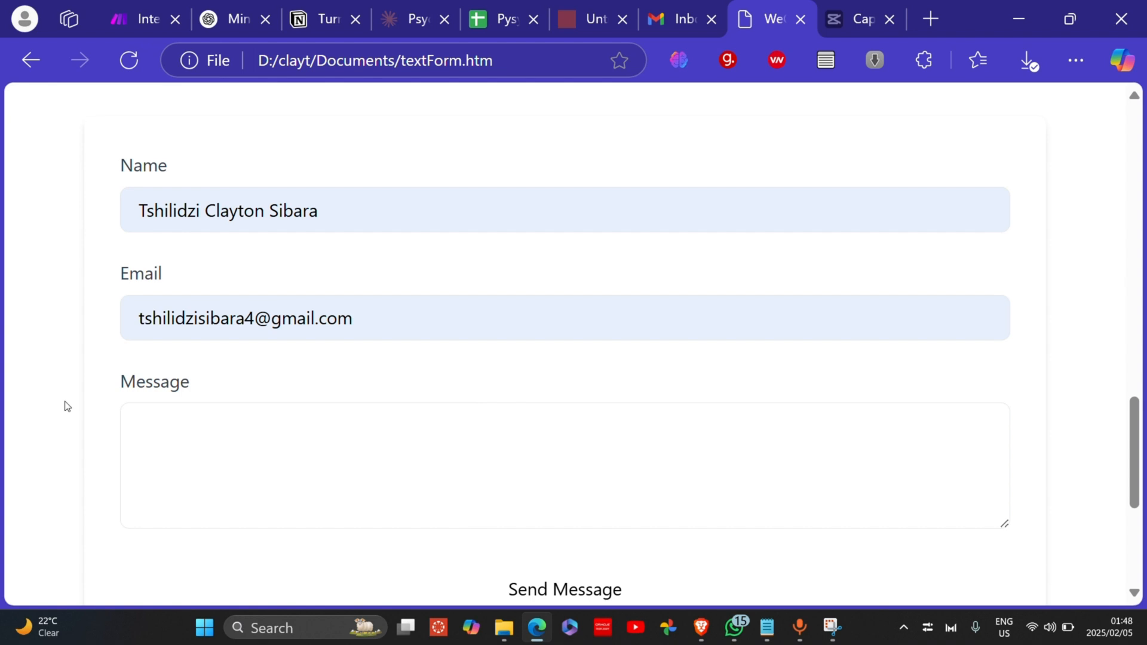
{"action": "left_click", "coordinate": [125, 21]}
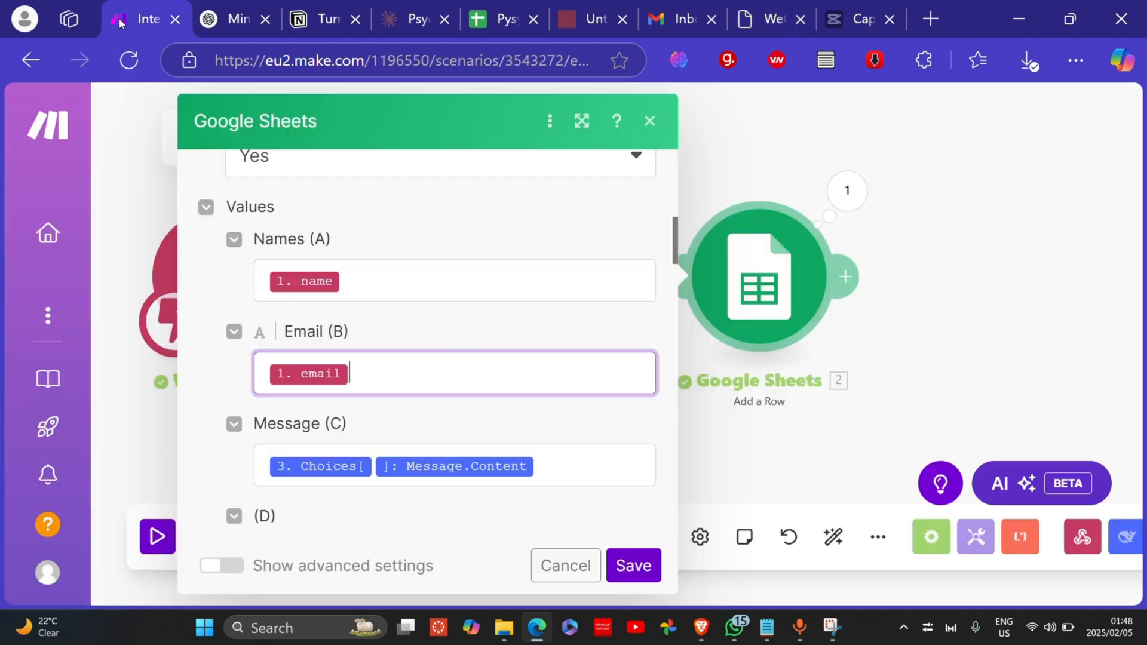
{"action": "left_click", "coordinate": [368, 271]}
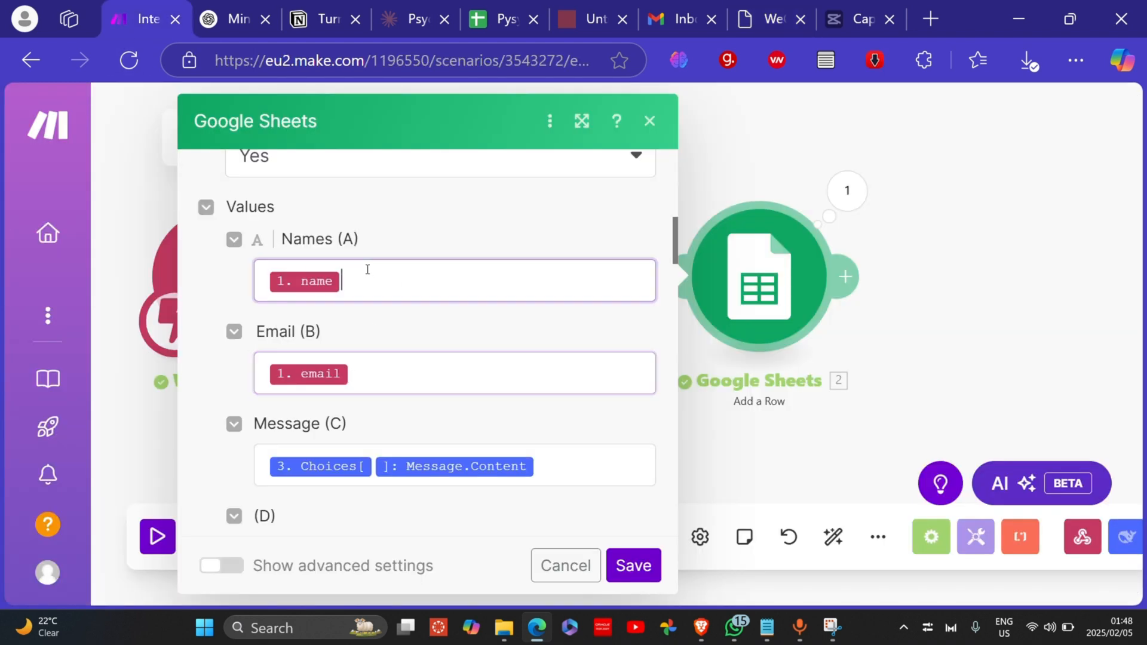
{"action": "left_click", "coordinate": [380, 376]}
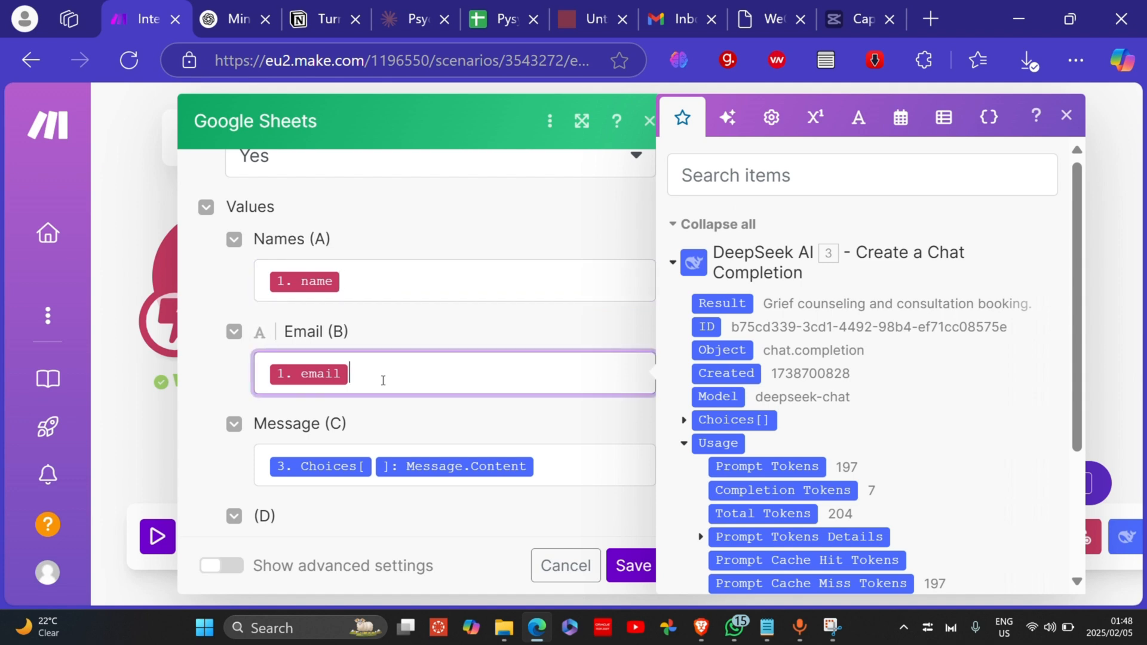
{"action": "left_click", "coordinate": [644, 125]}
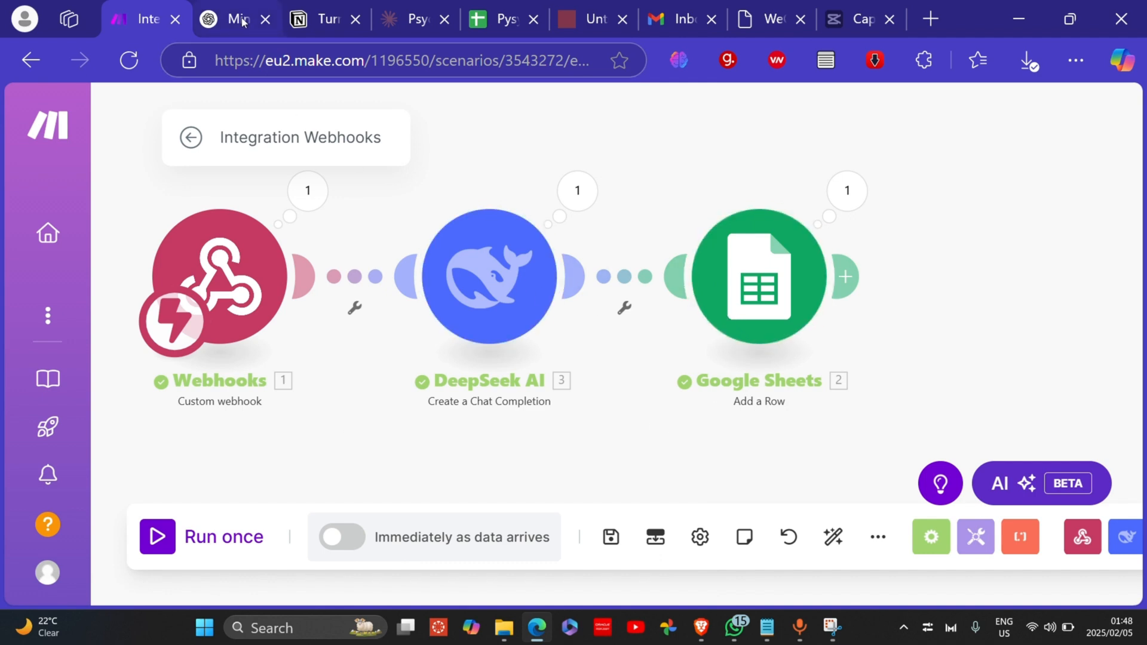
{"action": "left_click", "coordinate": [771, 20]}
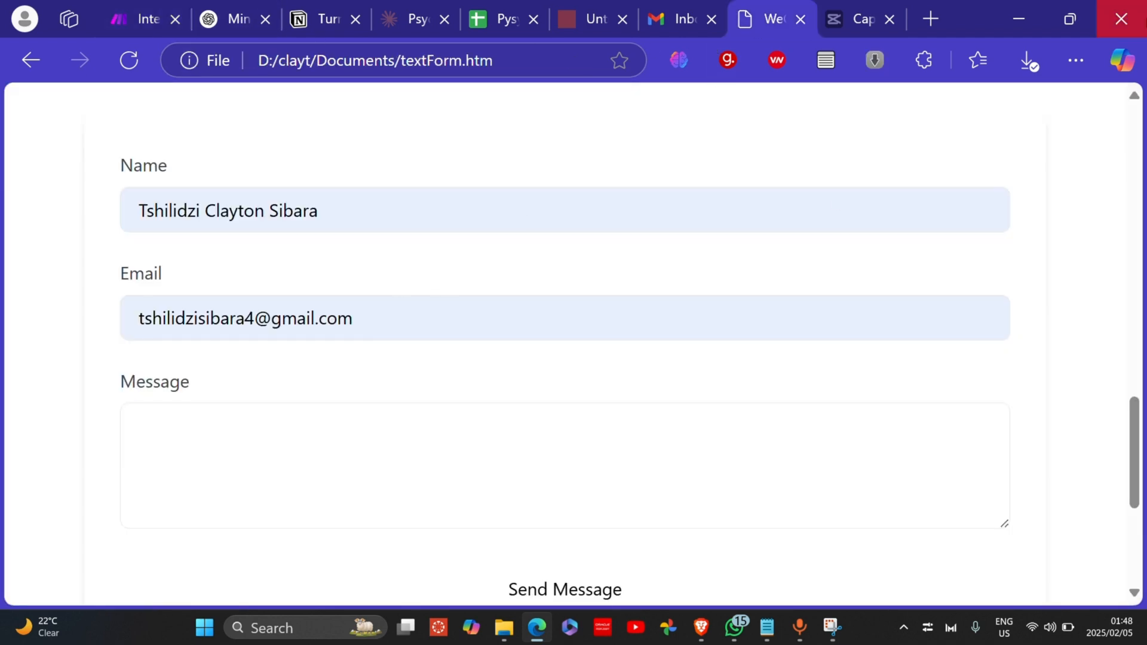
Step: Copy the body of sample Message 2 from Copilot's earlier drafts
{"action": "left_click", "coordinate": [1122, 61]}
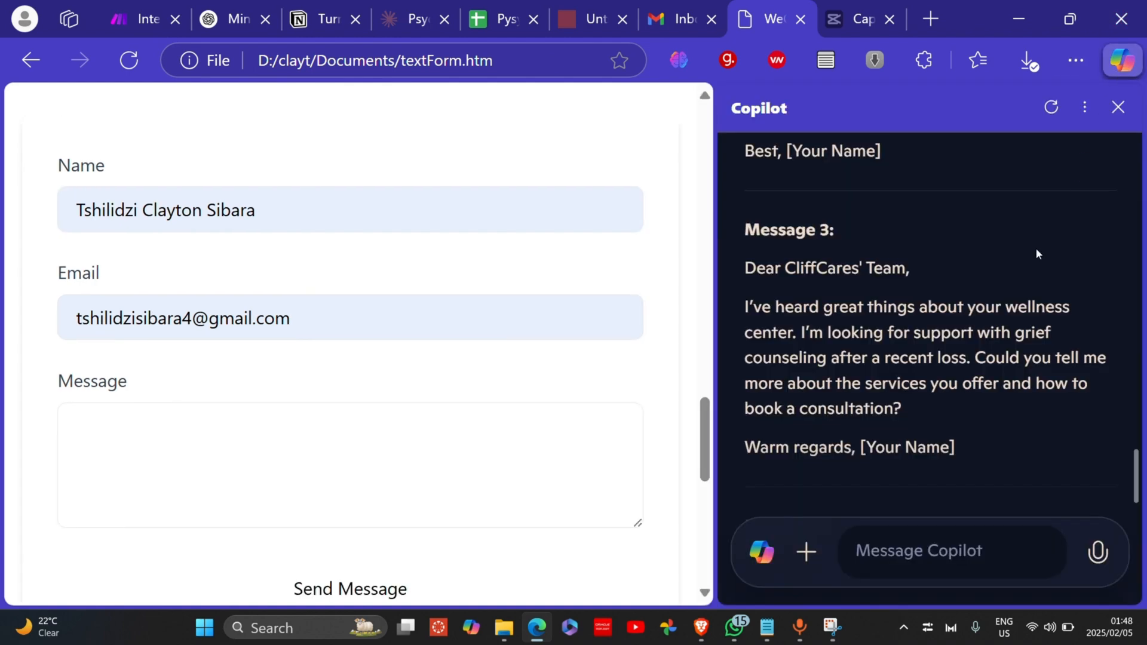
{"action": "scroll", "coordinate": [897, 407], "scroll_direction": "up", "scroll_amount": 4}
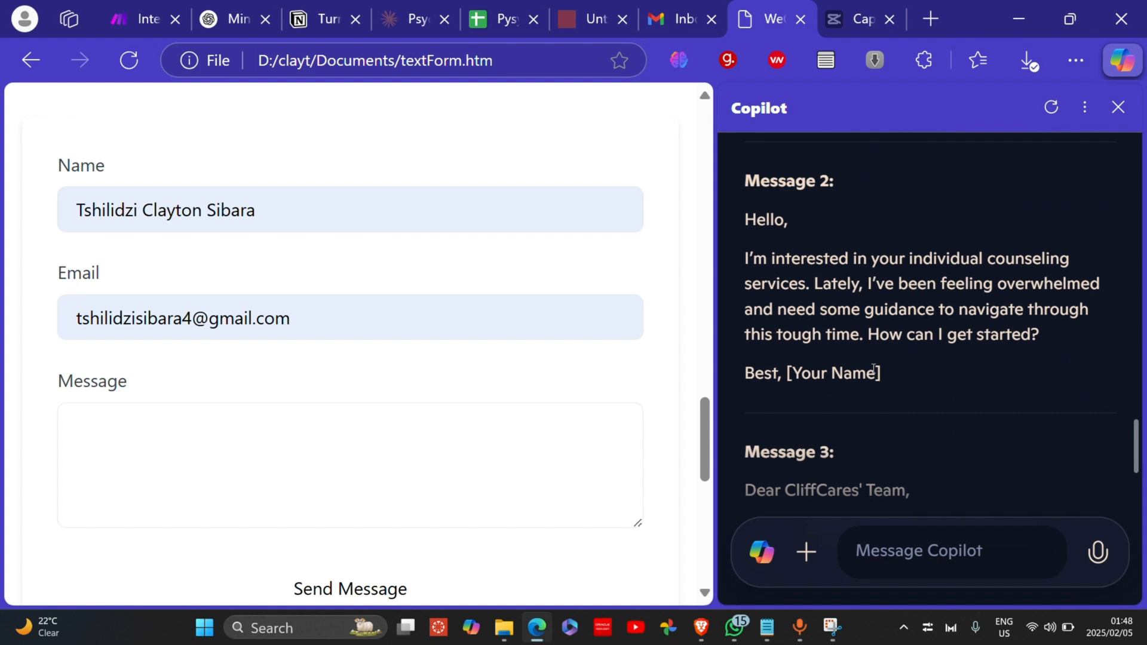
{"action": "left_click_drag", "start_coordinate": [1044, 336], "coordinate": [748, 214]}
{"action": "right_click", "coordinate": [758, 222]}
{"action": "left_click", "coordinate": [795, 238]}
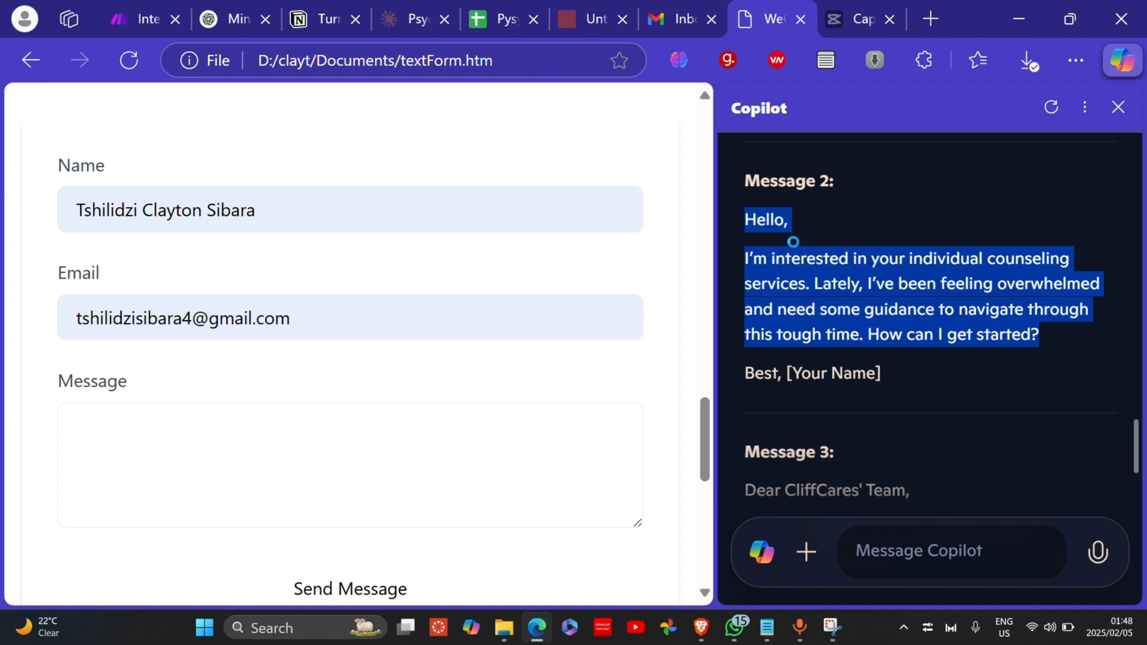
Step: Paste the individual-counseling inquiry into the form's Message field
{"action": "left_click", "coordinate": [193, 460]}
{"action": "right_click", "coordinate": [194, 452]}
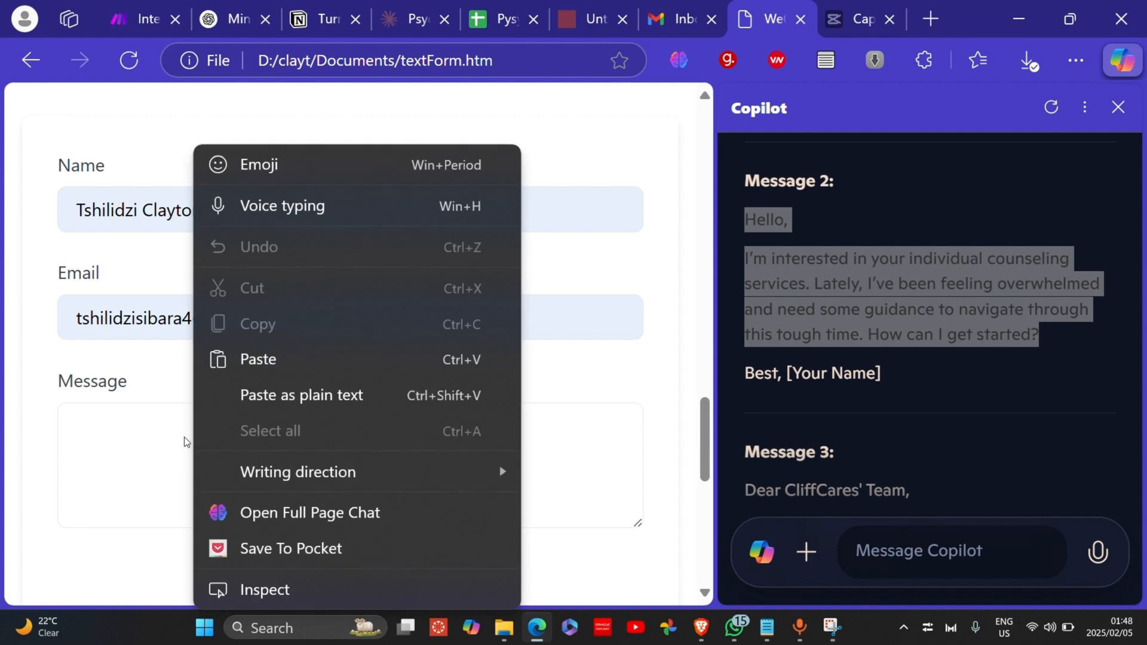
{"action": "left_click", "coordinate": [281, 360]}
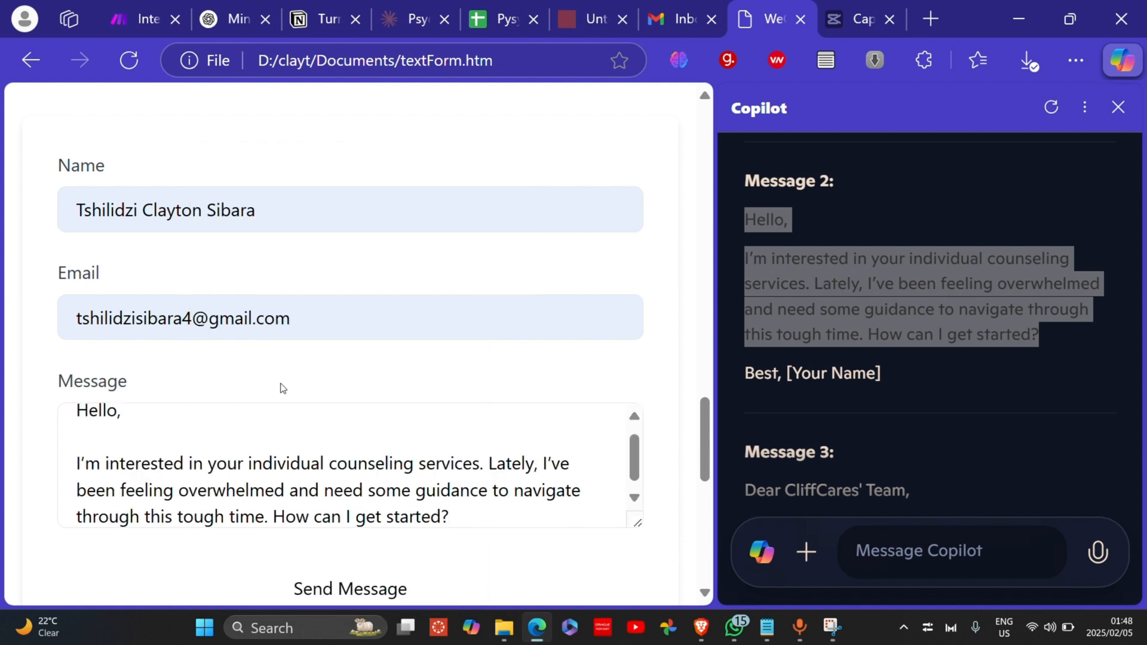
{"action": "scroll", "coordinate": [387, 471], "scroll_direction": "down", "scroll_amount": 1}
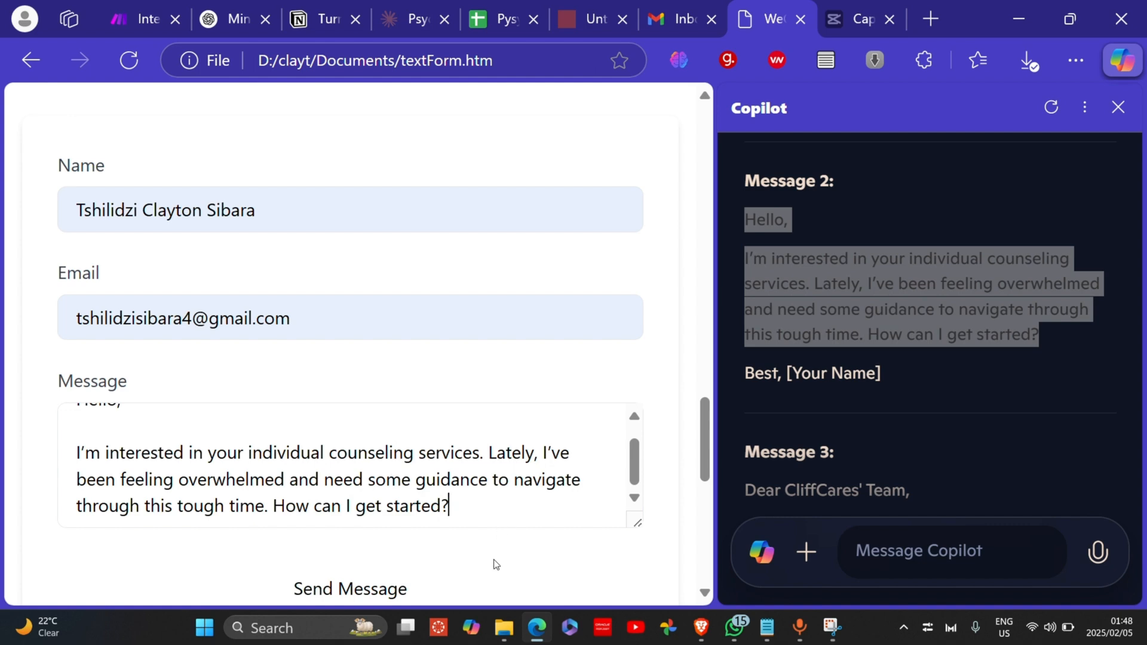
{"action": "scroll", "coordinate": [495, 559], "scroll_direction": "down", "scroll_amount": 3}
{"action": "scroll", "coordinate": [493, 569], "scroll_direction": "up", "scroll_amount": 2}
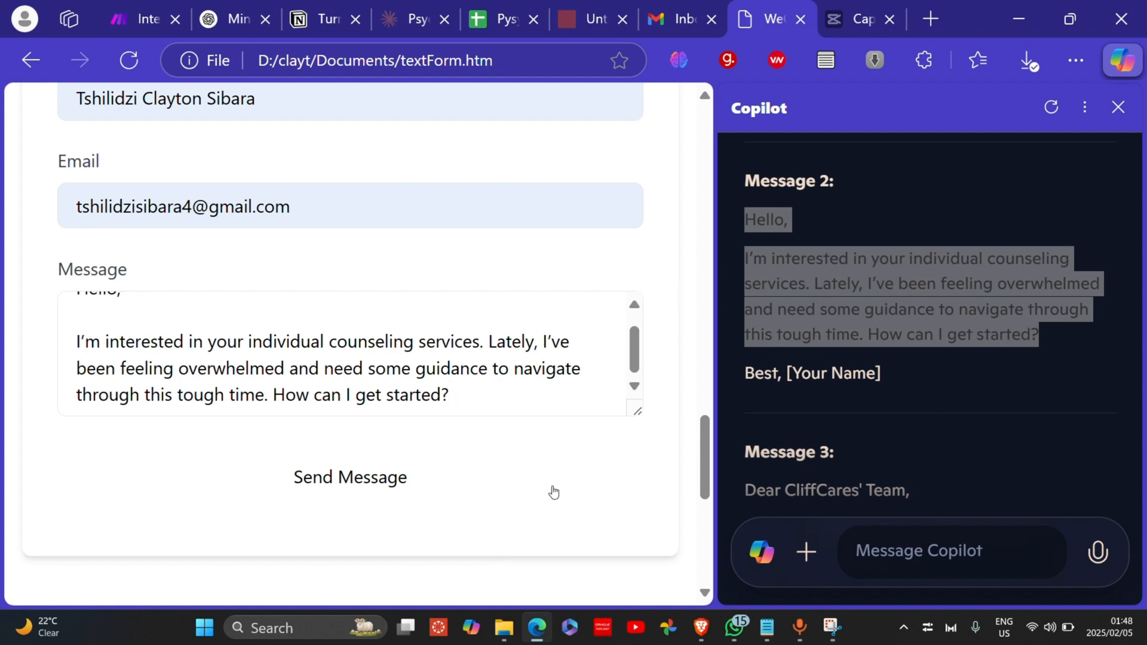
Step: Submit the form, confirm 'Message sent successfully!', then return to Make.com with Copilot closed
{"action": "left_click", "coordinate": [474, 450]}
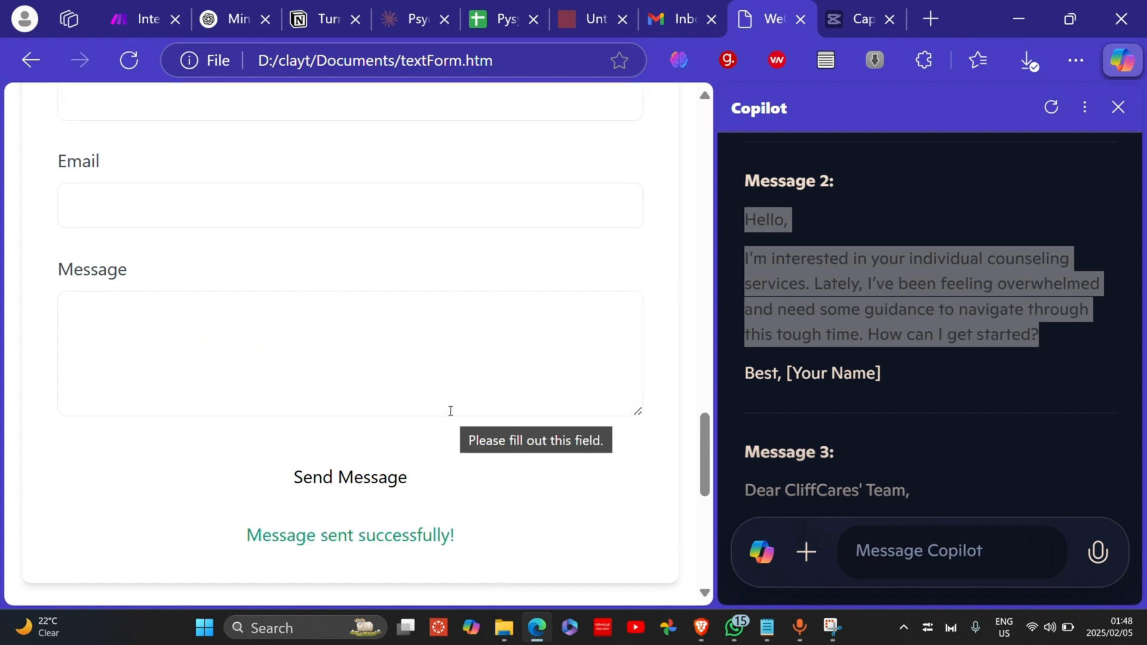
{"action": "scroll", "coordinate": [432, 375], "scroll_direction": "up", "scroll_amount": 3}
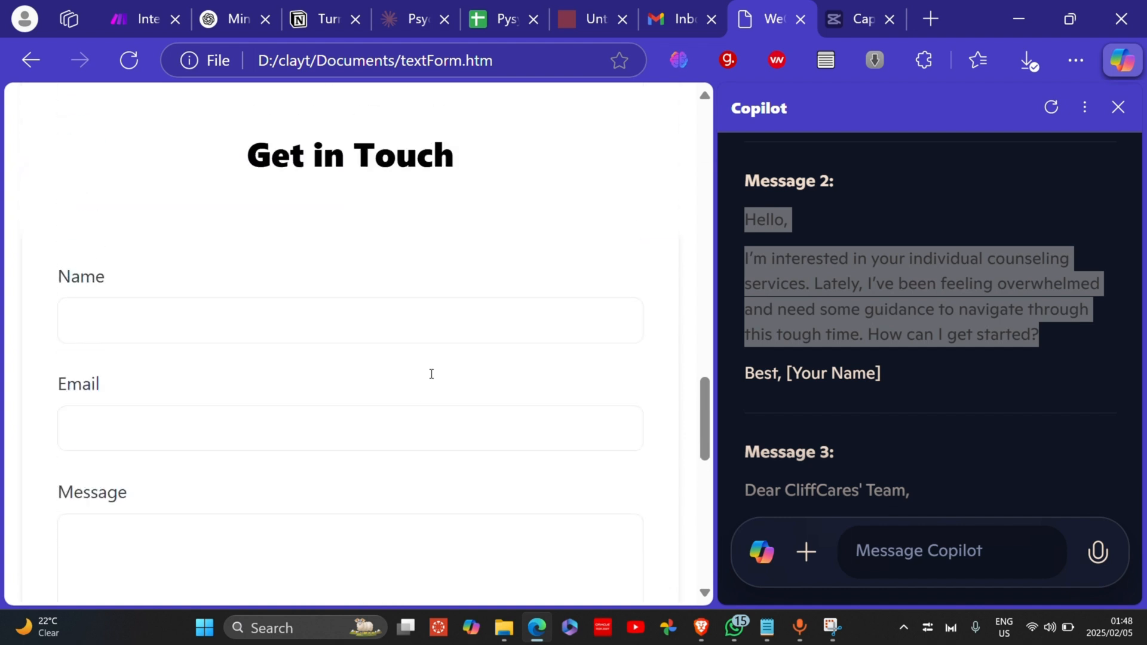
{"action": "scroll", "coordinate": [432, 378], "scroll_direction": "down", "scroll_amount": 3}
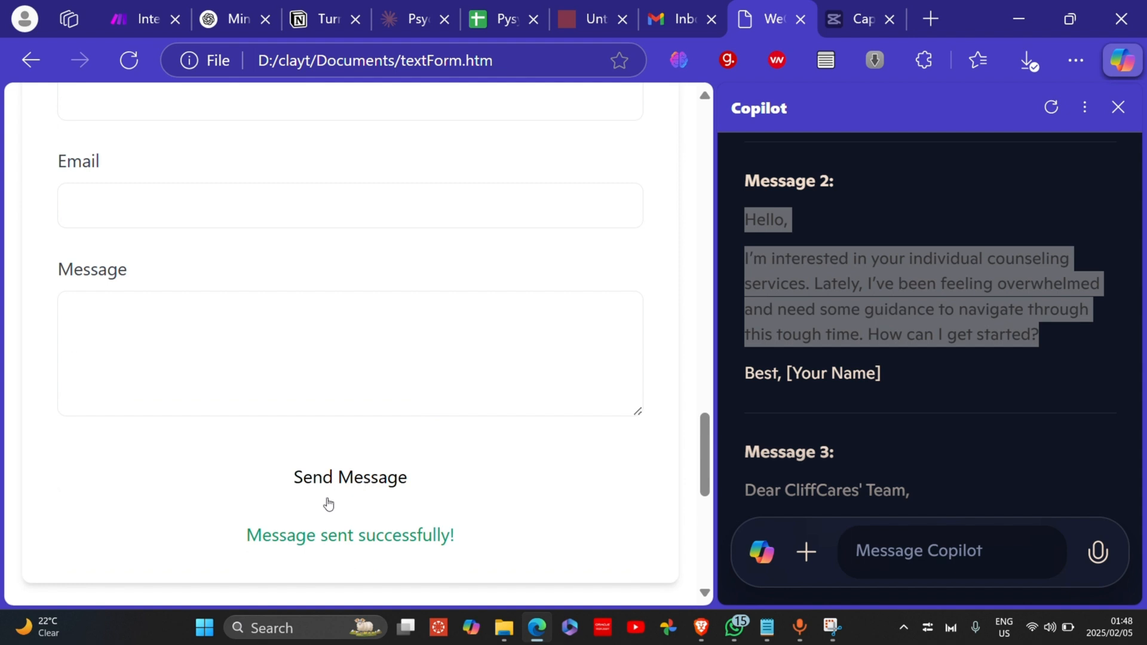
{"action": "left_click_drag", "start_coordinate": [249, 535], "coordinate": [434, 550]}
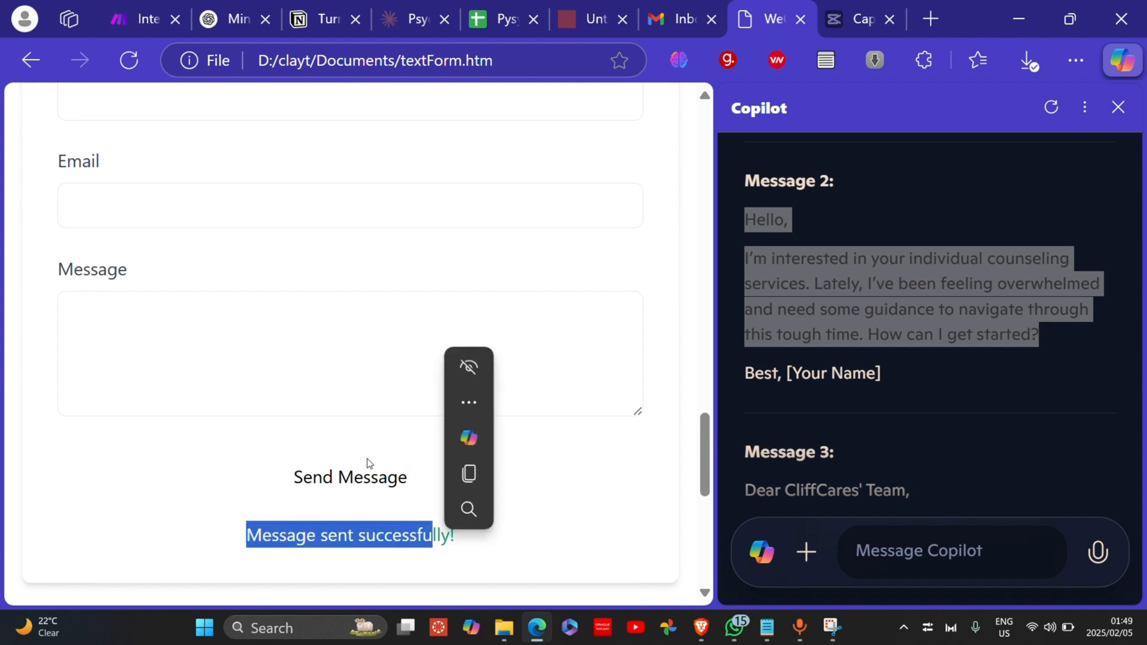
{"action": "left_click", "coordinate": [148, 18]}
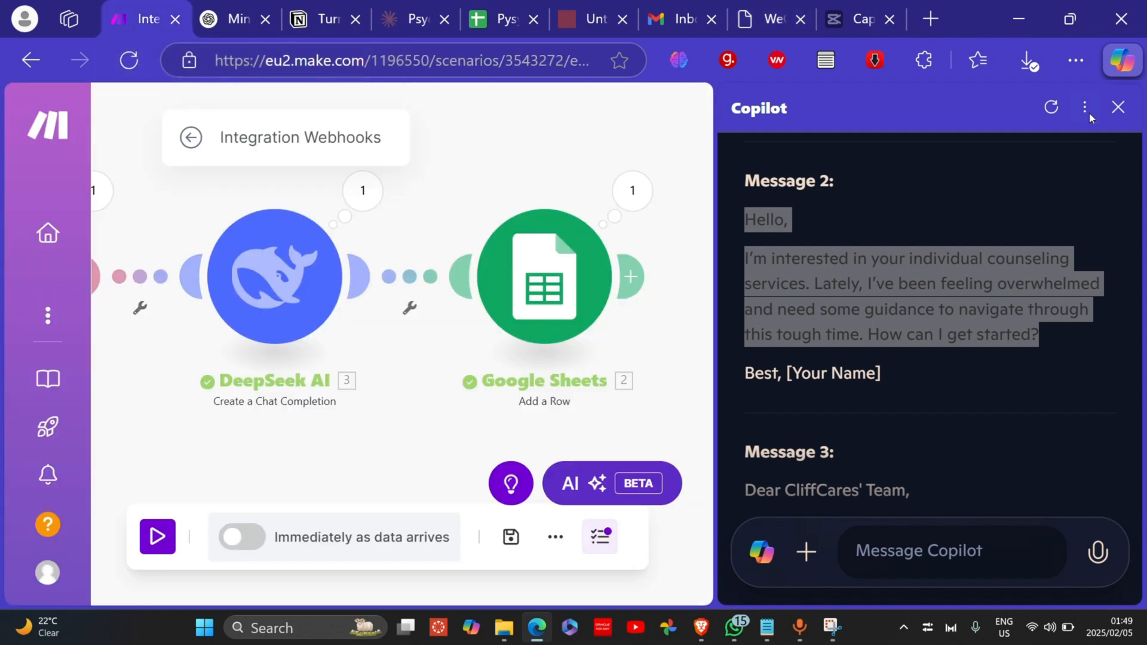
{"action": "left_click", "coordinate": [1116, 108]}
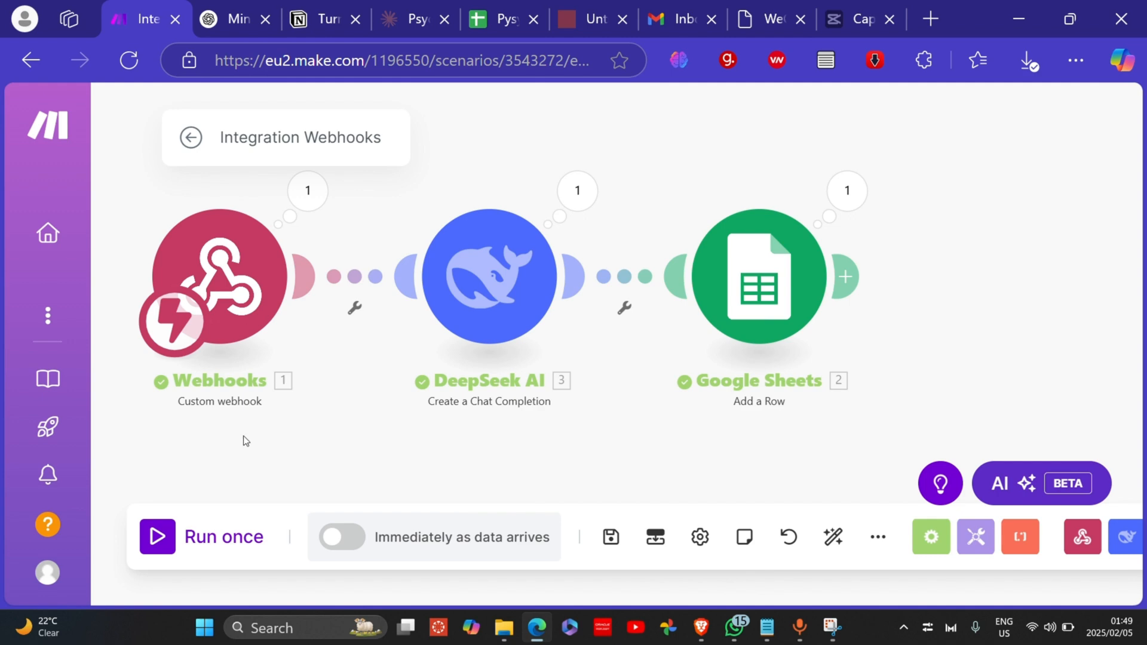
Step: Check the Webhooks module's settings and the data it last received
{"action": "left_click", "coordinate": [251, 256]}
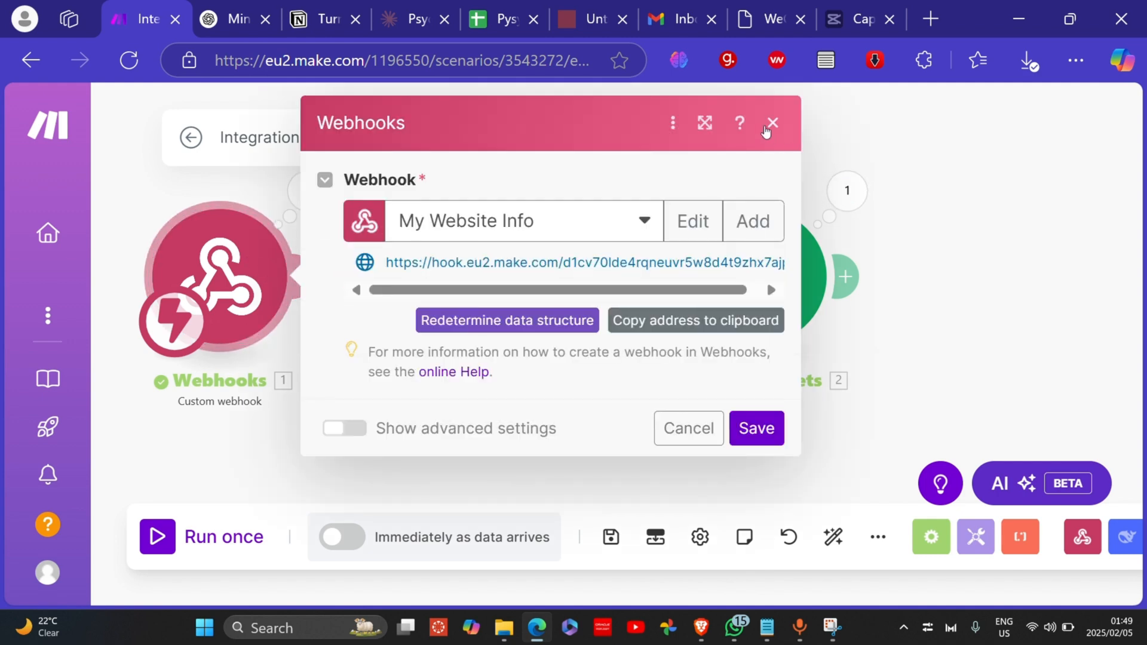
{"action": "left_click", "coordinate": [772, 123]}
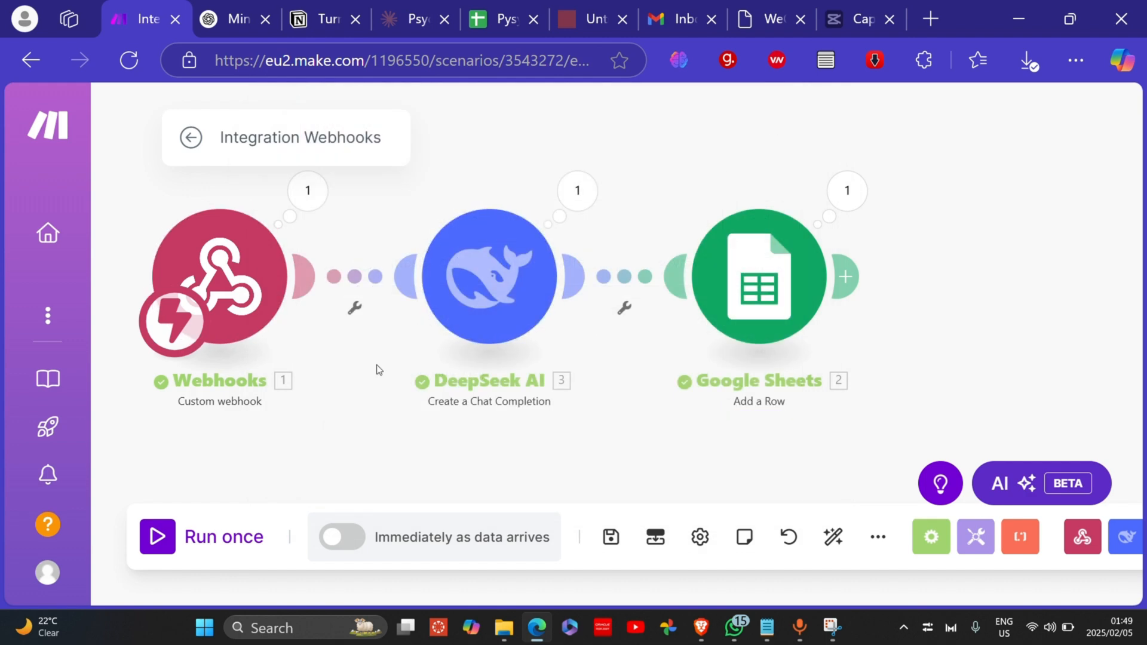
{"action": "left_click", "coordinate": [314, 191]}
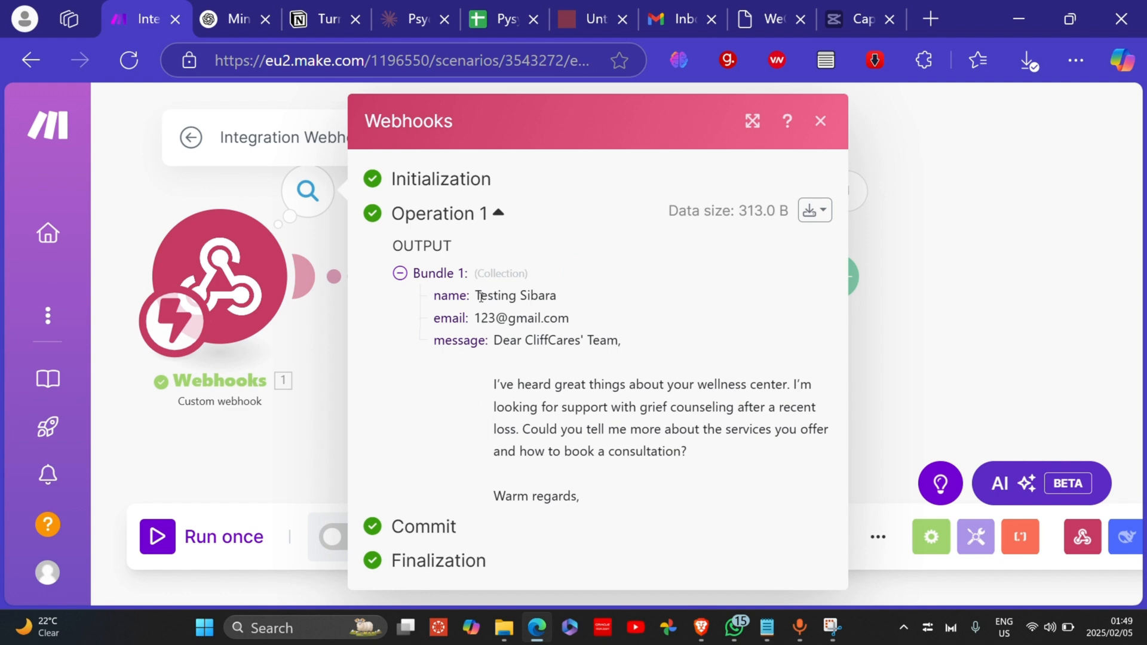
{"action": "left_click", "coordinate": [818, 122]}
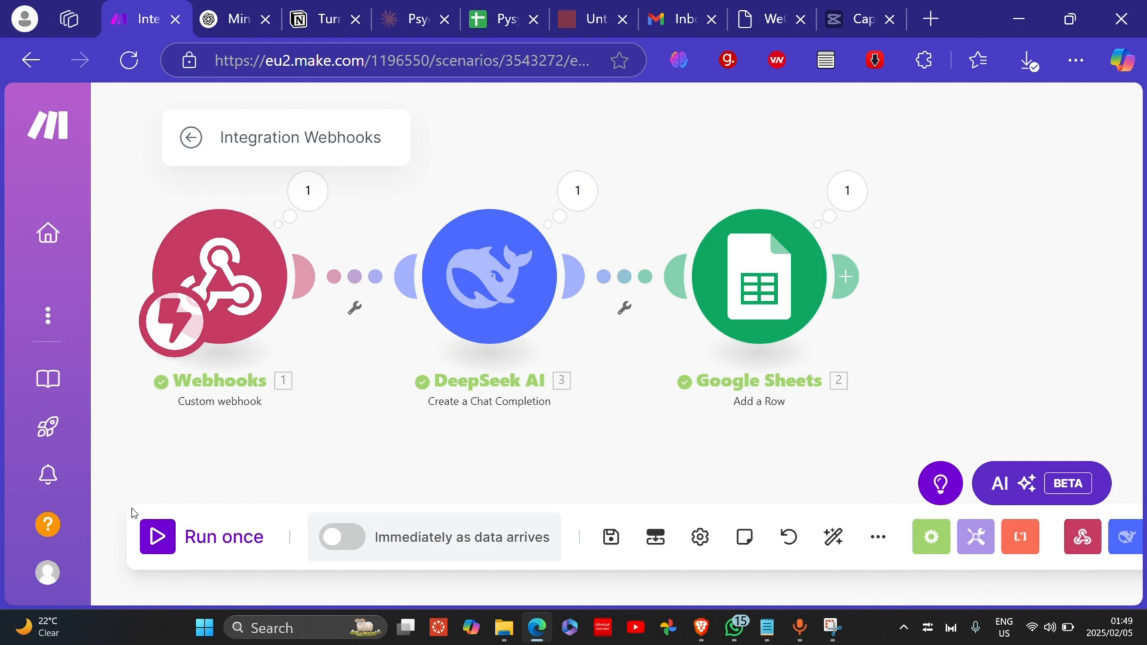
Step: Run the scenario once on queued data and inspect the webhook's received name and email
{"action": "left_click", "coordinate": [158, 539]}
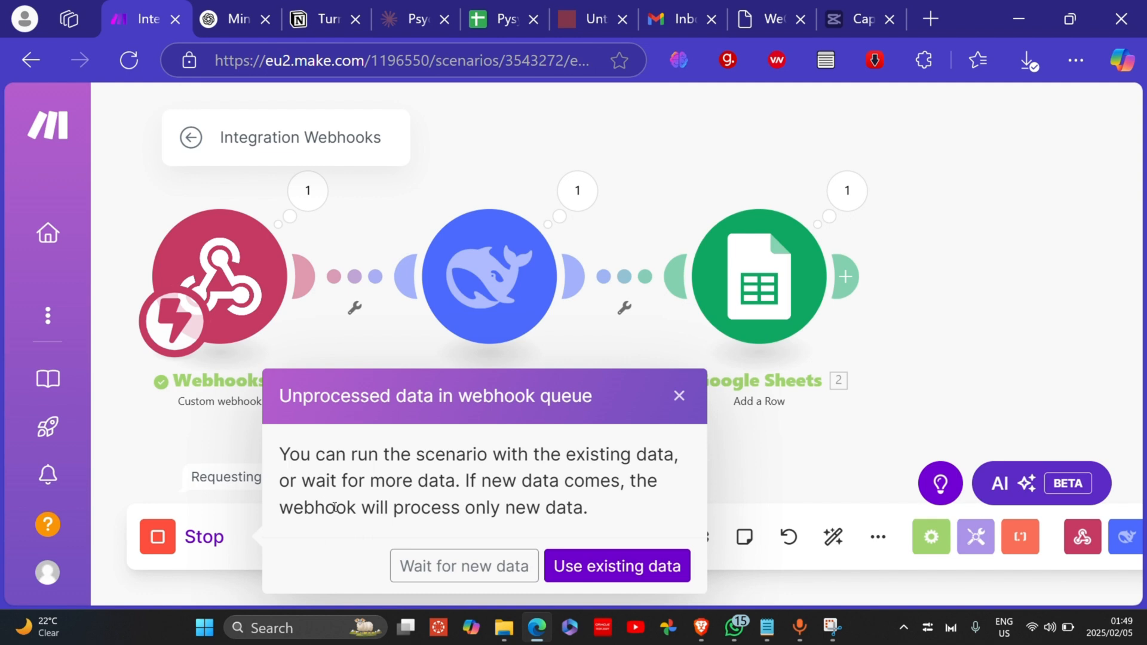
{"action": "left_click", "coordinate": [553, 564]}
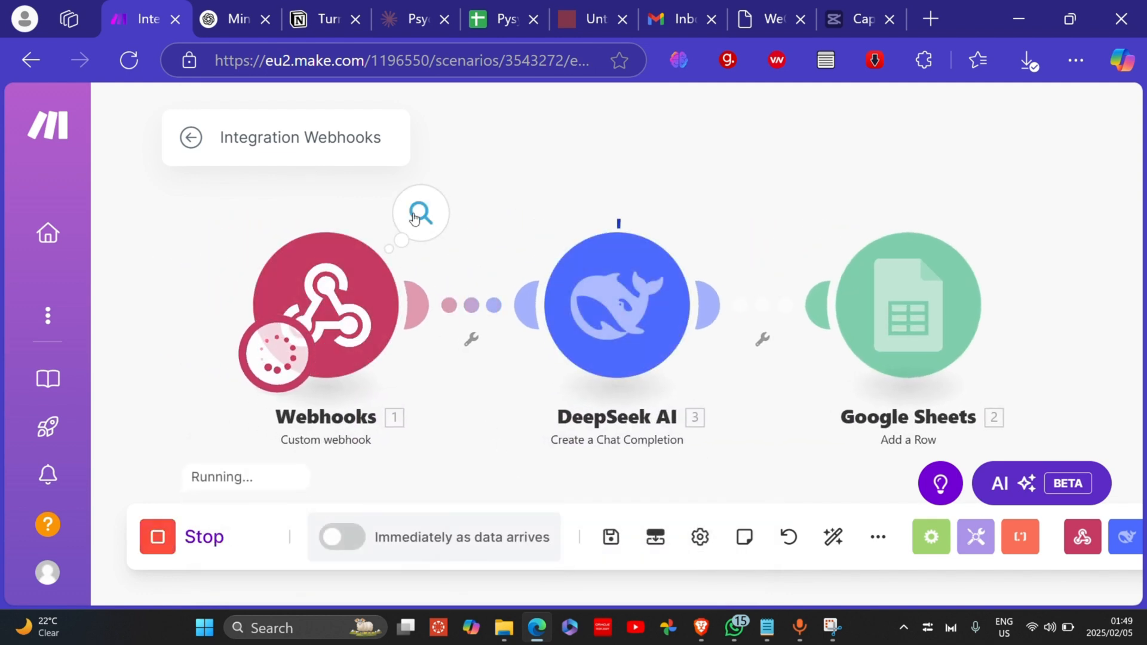
{"action": "left_click", "coordinate": [415, 216]}
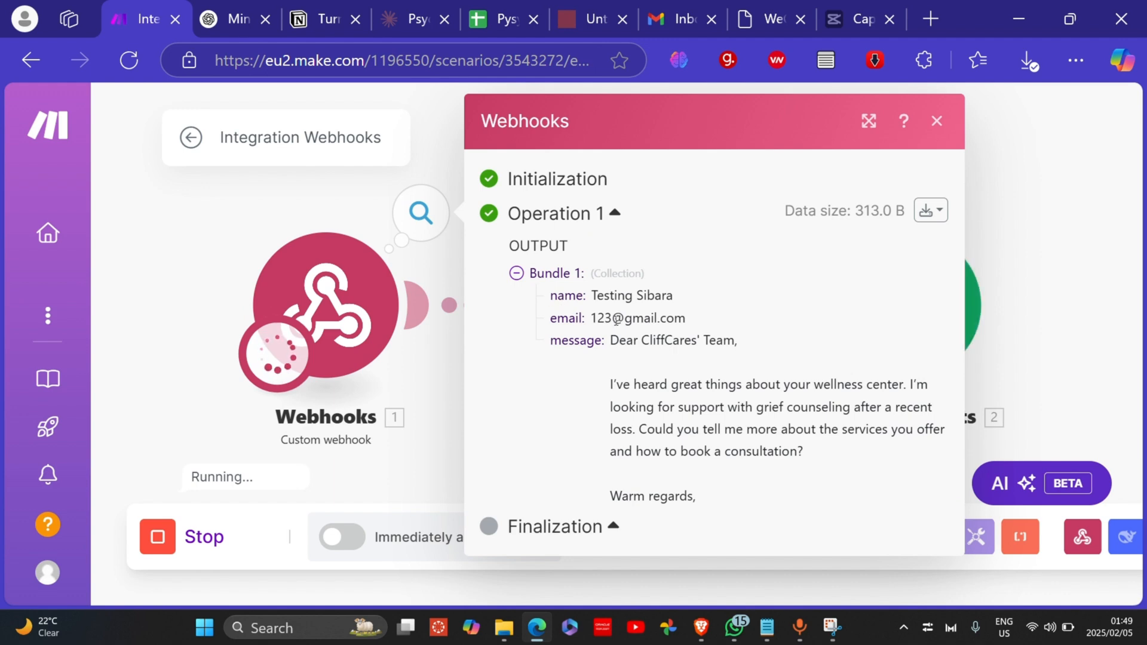
{"action": "left_click_drag", "start_coordinate": [598, 296], "coordinate": [635, 319]}
{"action": "left_click", "coordinate": [695, 325]}
{"action": "left_click", "coordinate": [678, 345]}
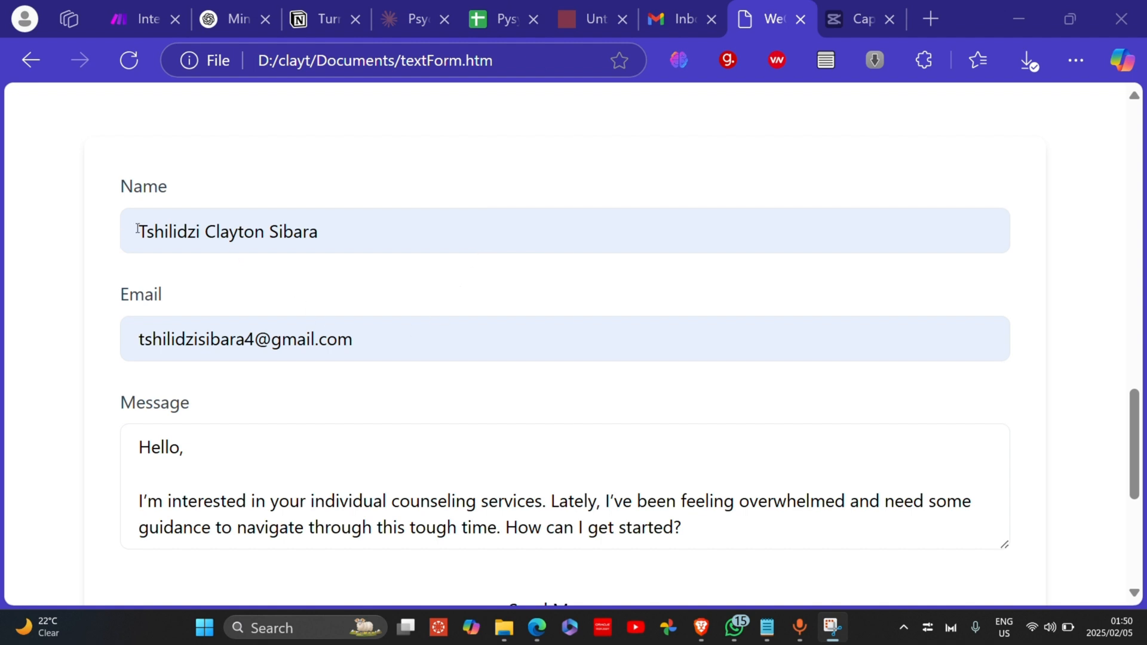
Step: Review the name, email and message entered in the contact form
{"action": "left_click_drag", "start_coordinate": [137, 229], "coordinate": [329, 237]}
{"action": "left_click_drag", "start_coordinate": [386, 341], "coordinate": [208, 361]}
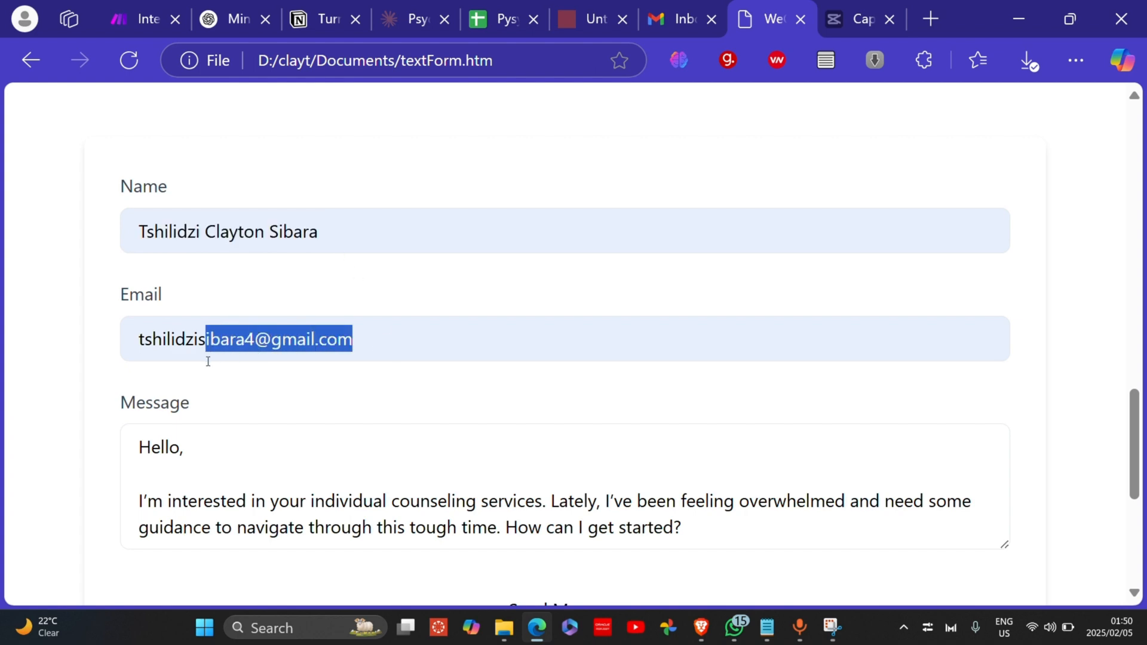
{"action": "scroll", "coordinate": [284, 460], "scroll_direction": "down", "scroll_amount": 5}
{"action": "scroll", "coordinate": [284, 454], "scroll_direction": "up", "scroll_amount": 4}
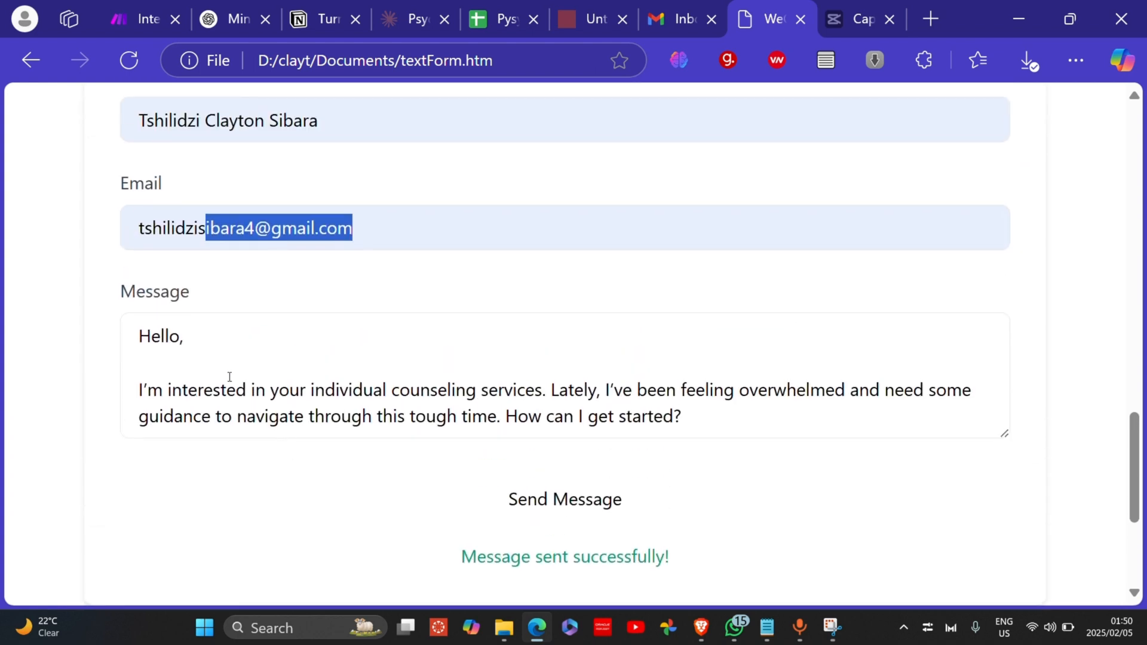
{"action": "left_click_drag", "start_coordinate": [141, 335], "coordinate": [168, 343]}
{"action": "left_click", "coordinate": [239, 414]}
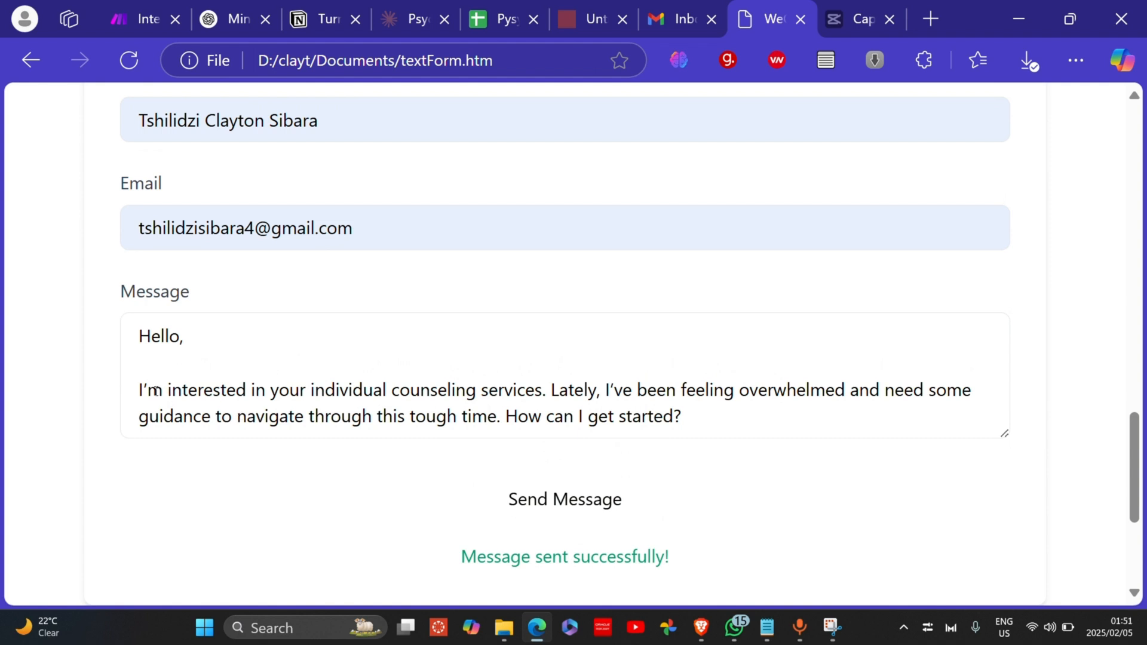
{"action": "left_click_drag", "start_coordinate": [144, 388], "coordinate": [163, 389]}
{"action": "left_click", "coordinate": [205, 387]}
Step: Send the form, confirm the success message, then return to the Make.com scenario
{"action": "left_click", "coordinate": [589, 508]}
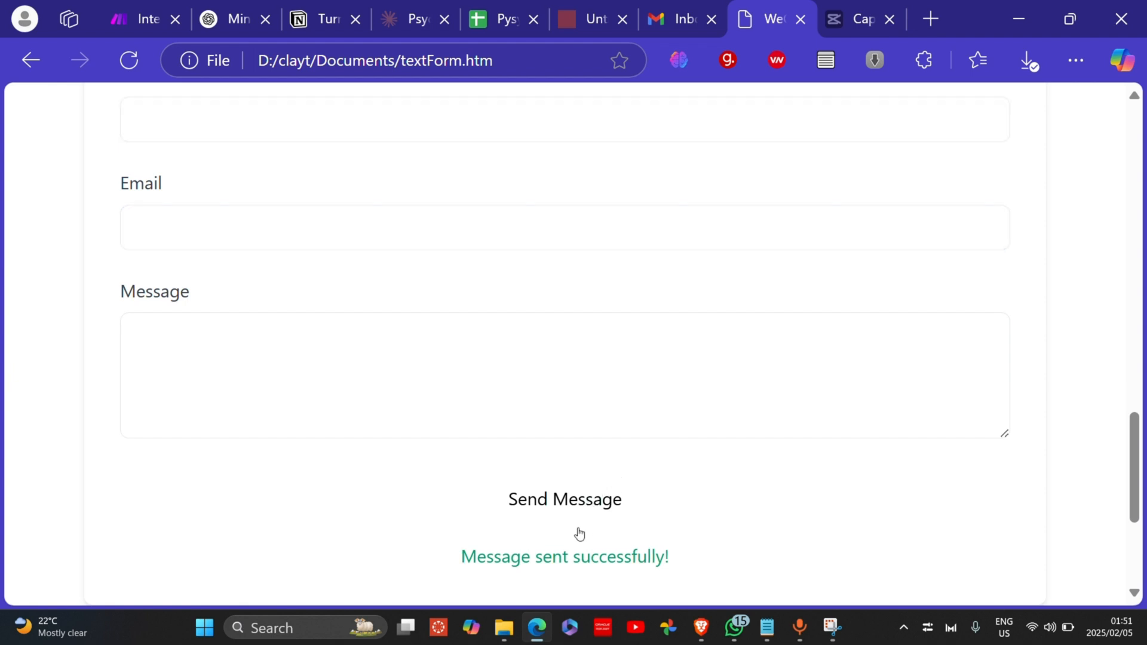
{"action": "left_click_drag", "start_coordinate": [482, 560], "coordinate": [633, 558]}
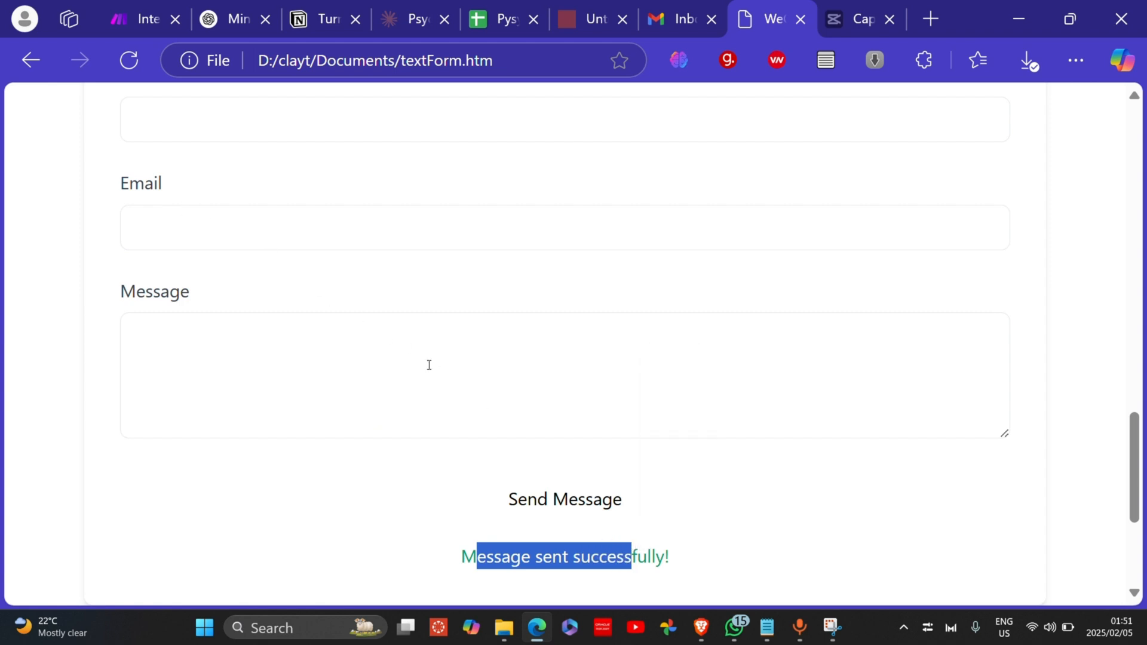
{"action": "left_click", "coordinate": [517, 490]}
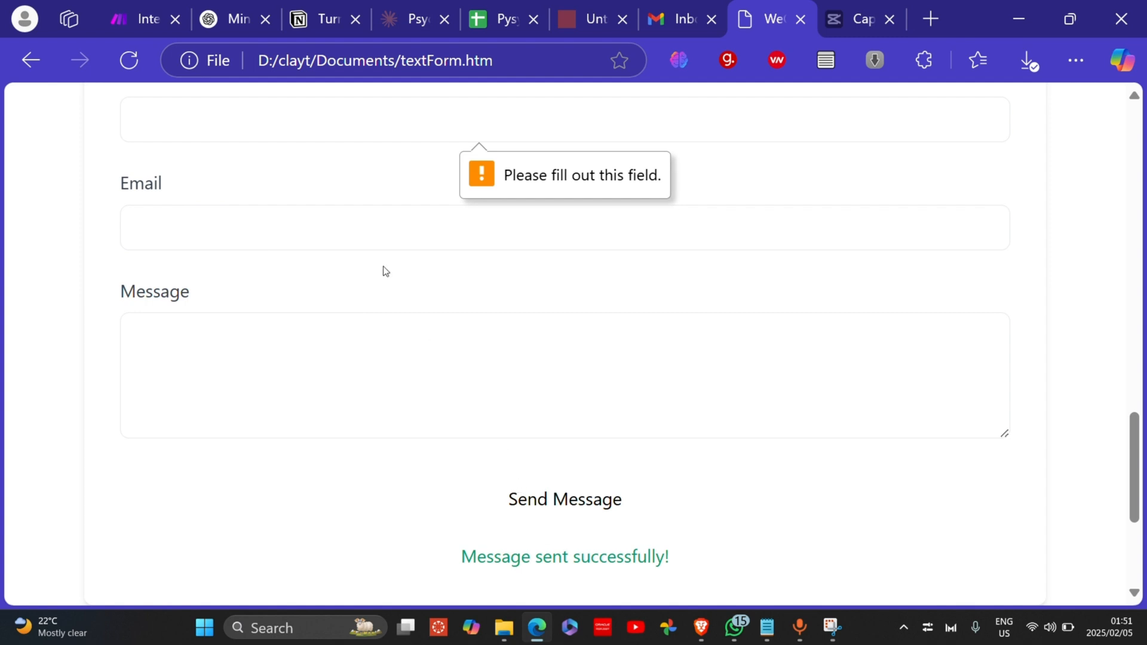
{"action": "left_click", "coordinate": [146, 19]}
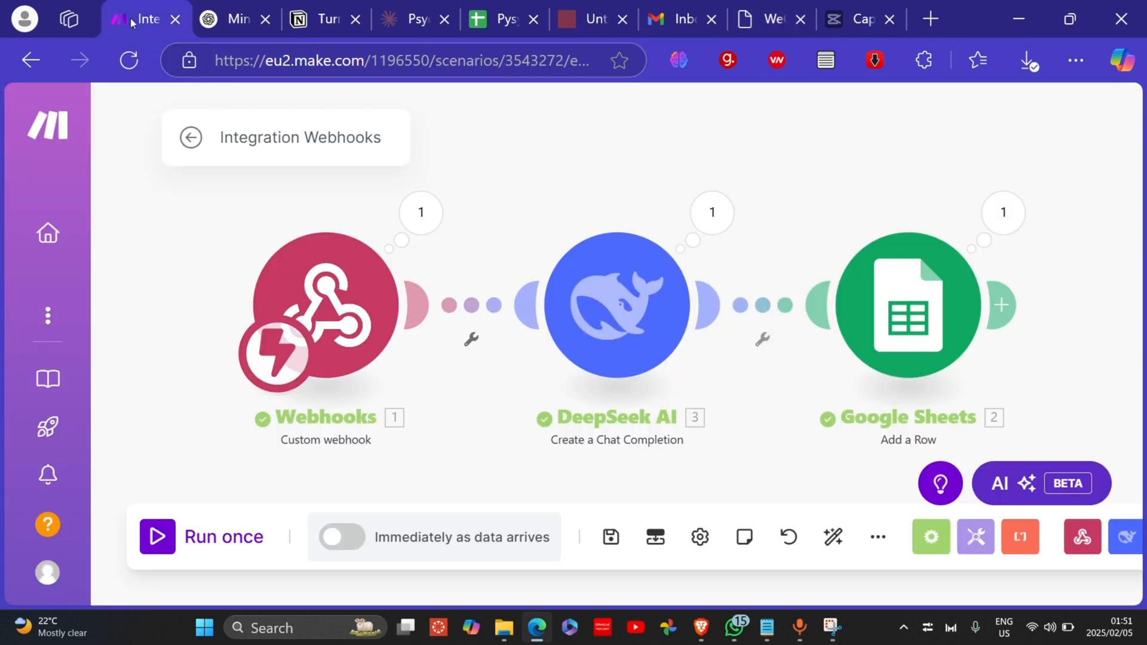
Step: Run the scenario once using the existing queued data
{"action": "left_click", "coordinate": [288, 313]}
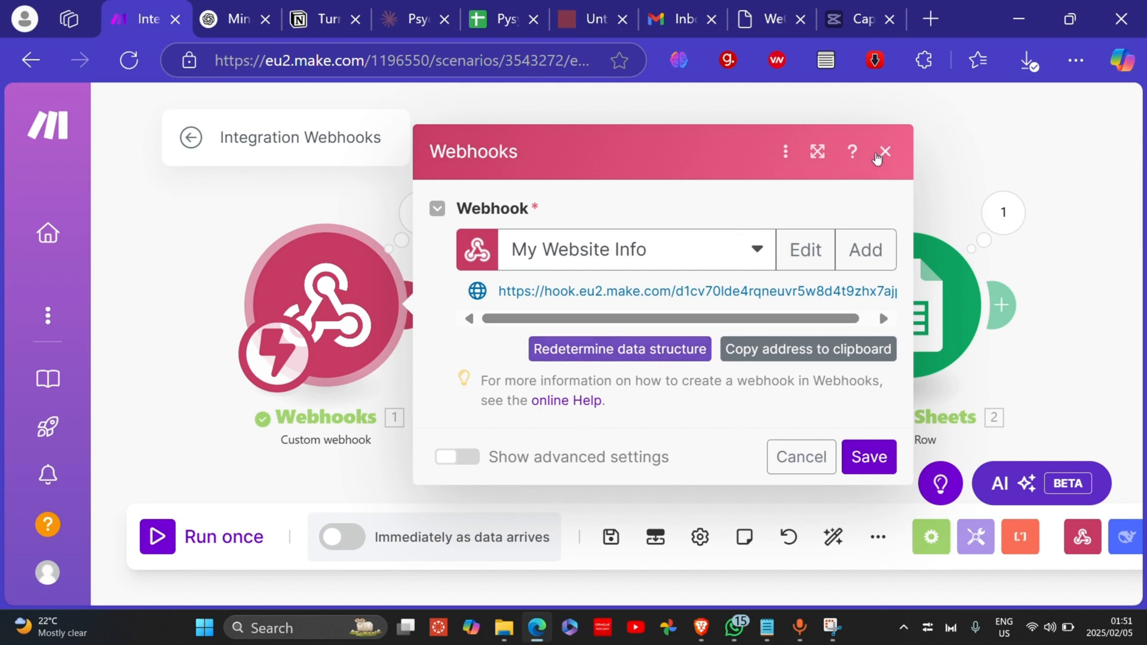
{"action": "left_click", "coordinate": [483, 23]}
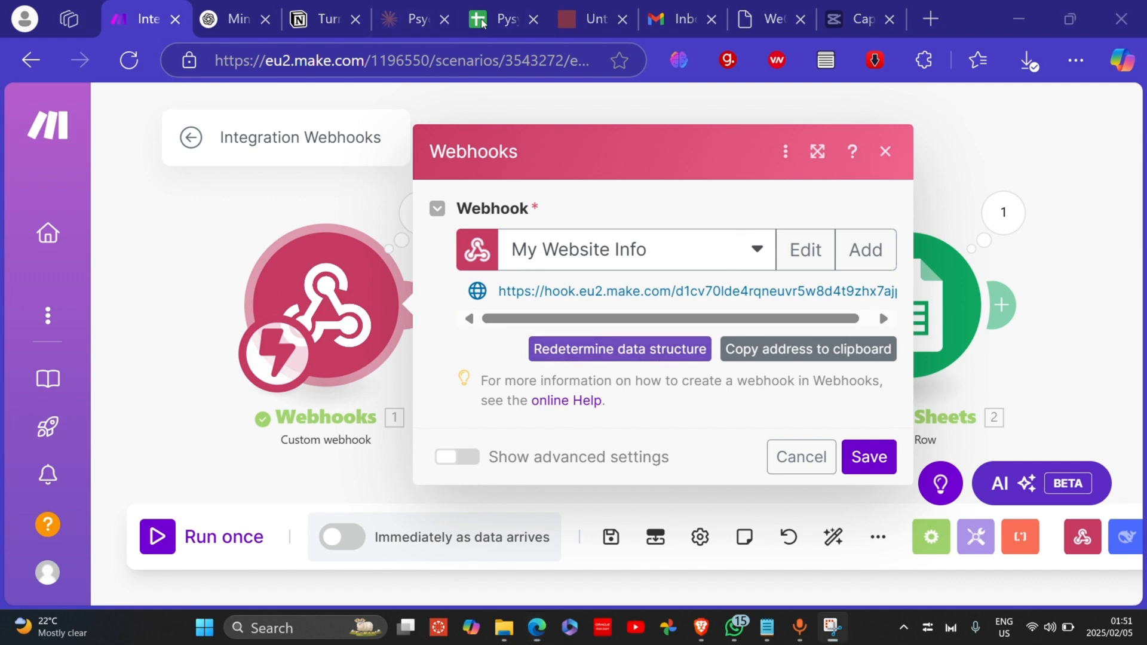
{"action": "left_click", "coordinate": [887, 151]}
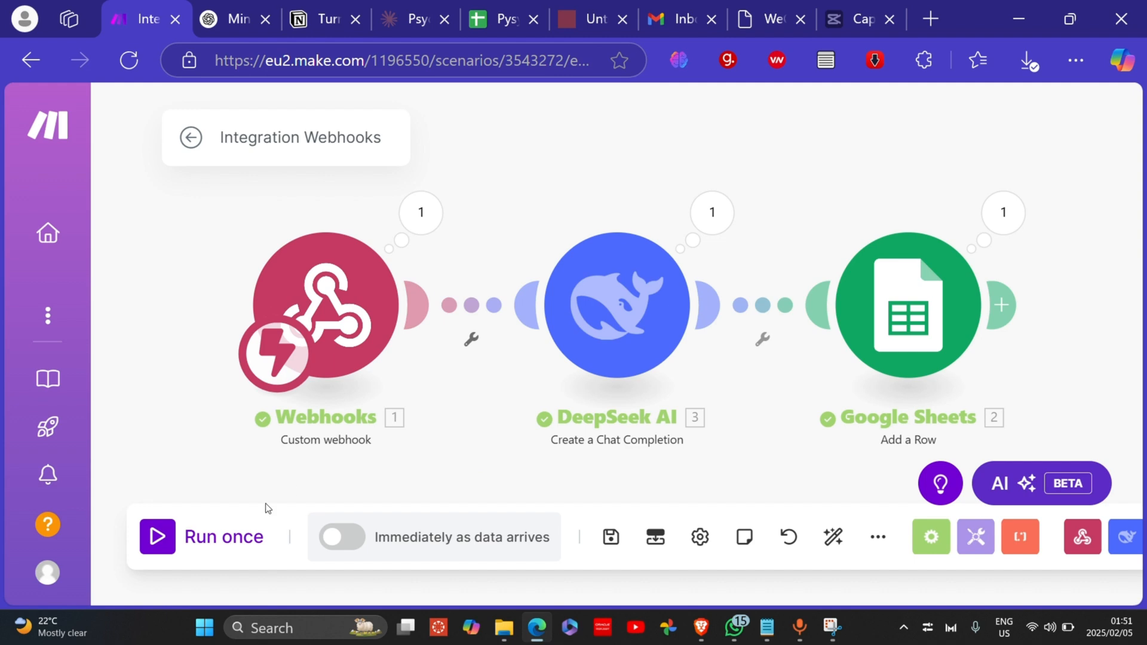
{"action": "left_click", "coordinate": [159, 537]}
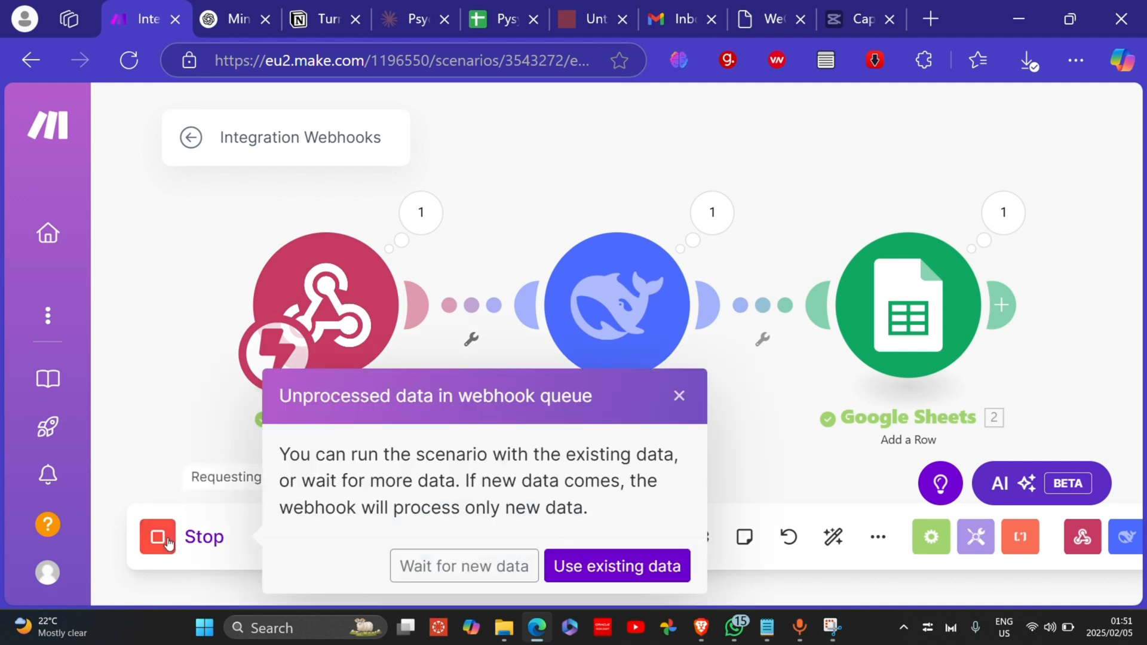
{"action": "left_click", "coordinate": [561, 571]}
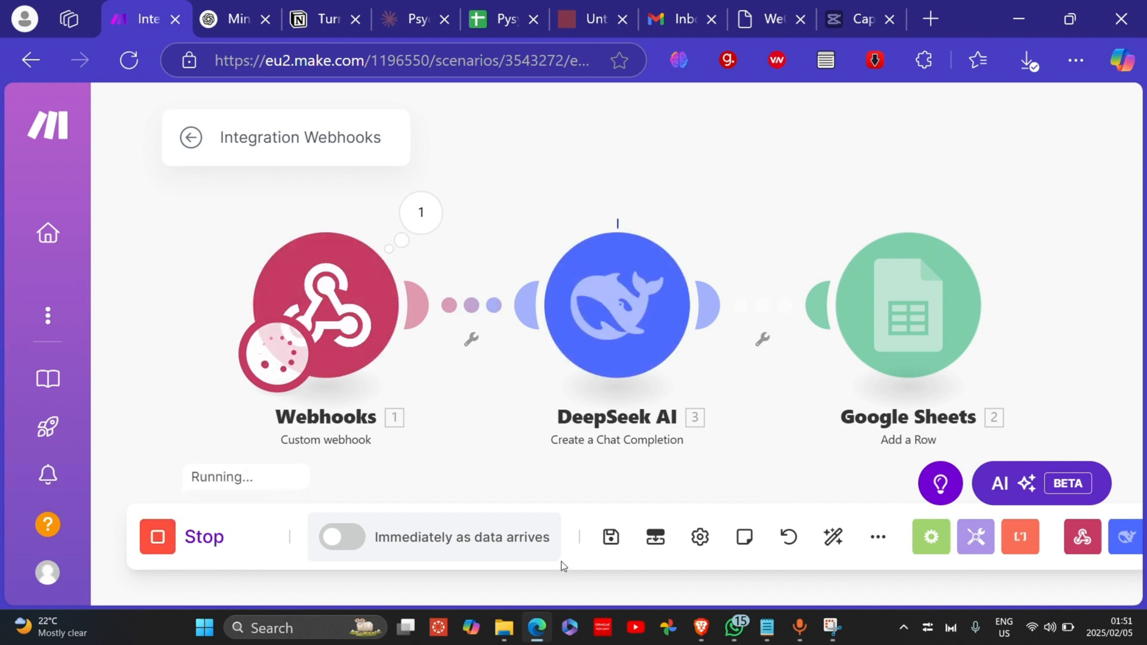
Step: Verify the webhook bundle's name, email and counseling message, then close the output
{"action": "left_click", "coordinate": [435, 219]}
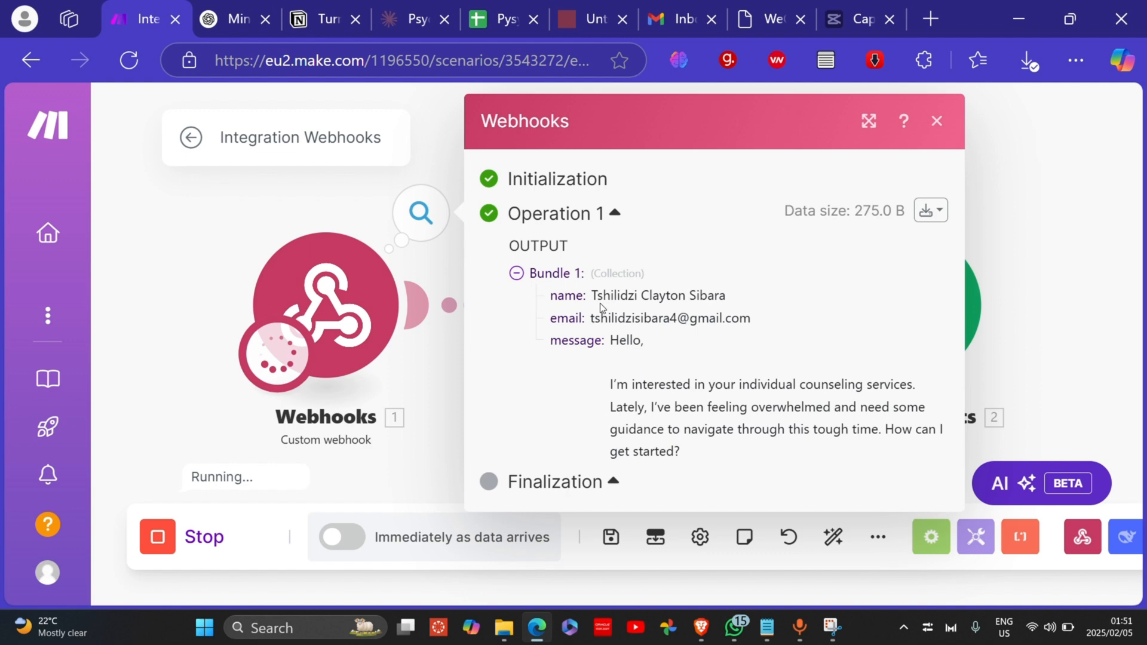
{"action": "left_click_drag", "start_coordinate": [592, 296], "coordinate": [733, 298]}
{"action": "left_click_drag", "start_coordinate": [619, 324], "coordinate": [659, 319]}
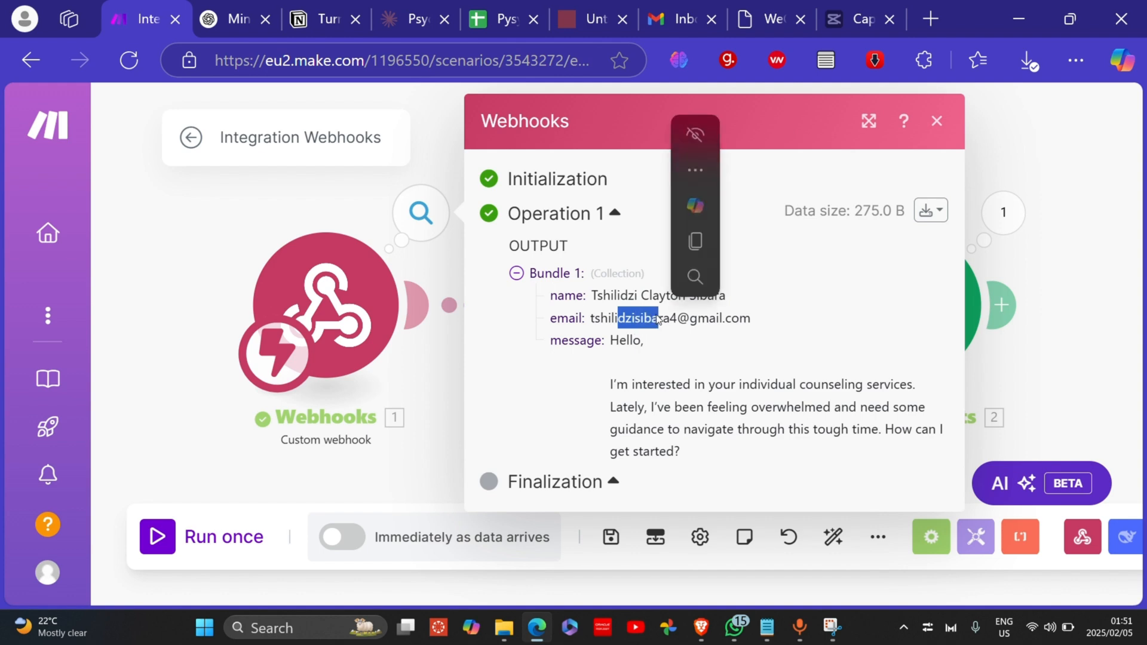
{"action": "left_click", "coordinate": [635, 375]}
{"action": "left_click_drag", "start_coordinate": [614, 338], "coordinate": [695, 439]}
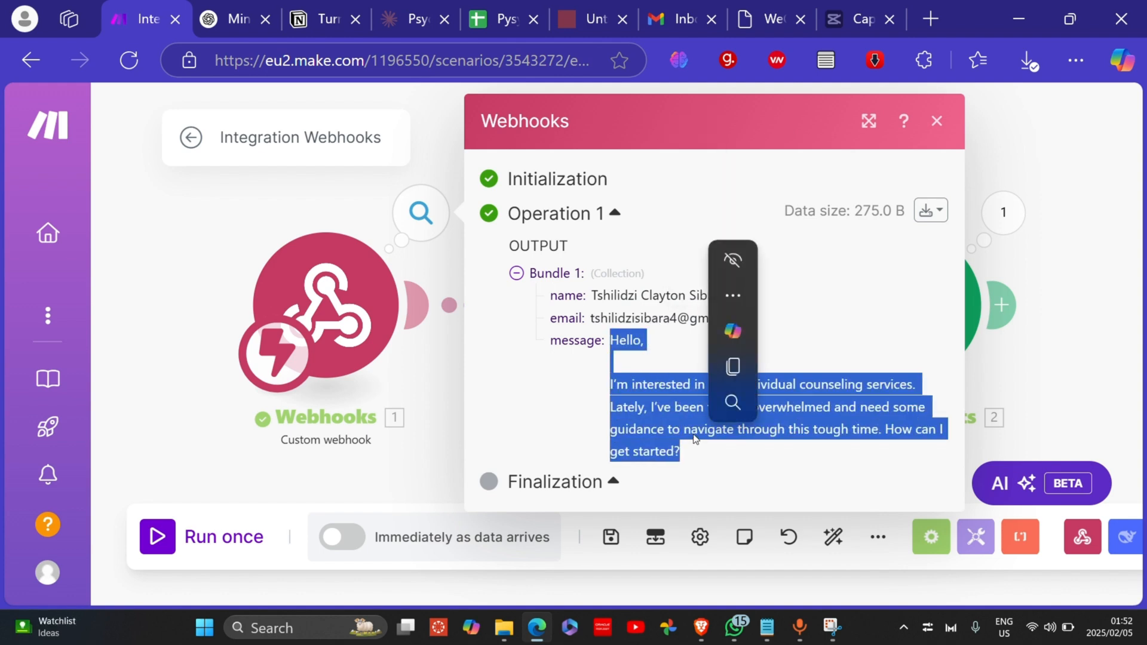
{"action": "left_click", "coordinate": [1064, 343]}
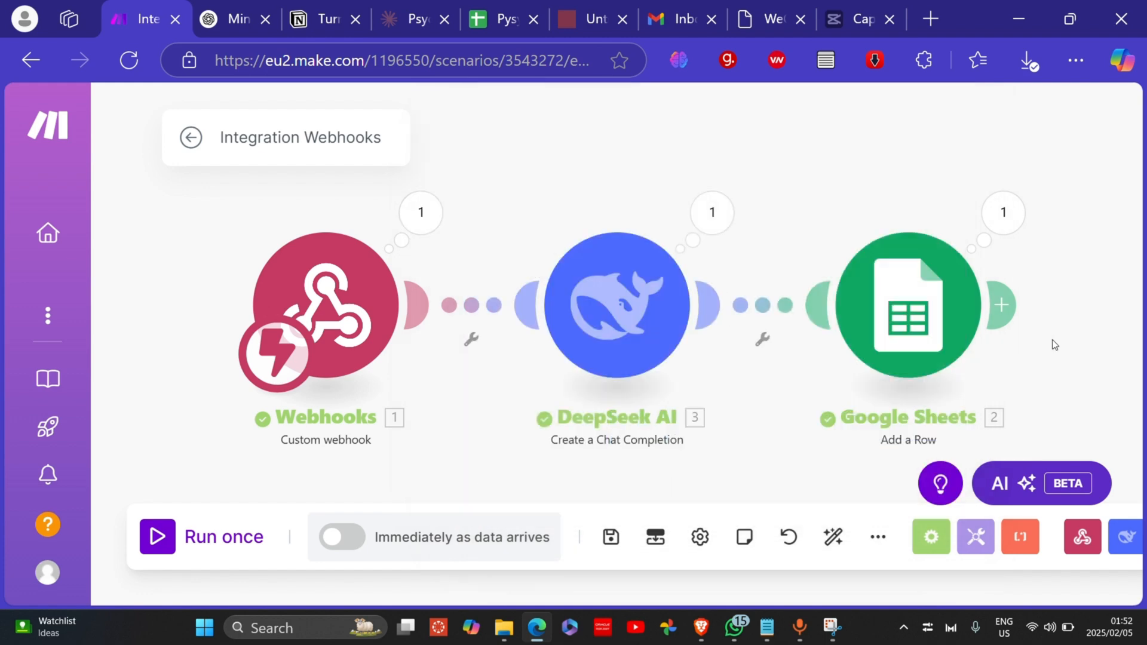
{"action": "left_click", "coordinate": [953, 329]}
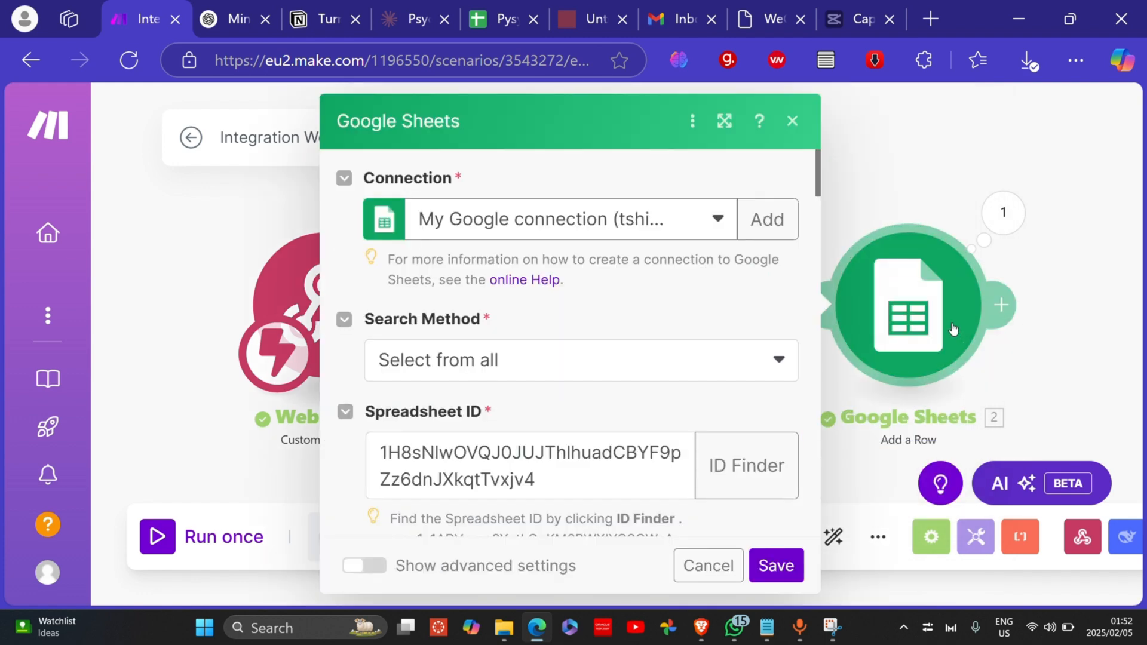
{"action": "scroll", "coordinate": [679, 392], "scroll_direction": "down", "scroll_amount": 5}
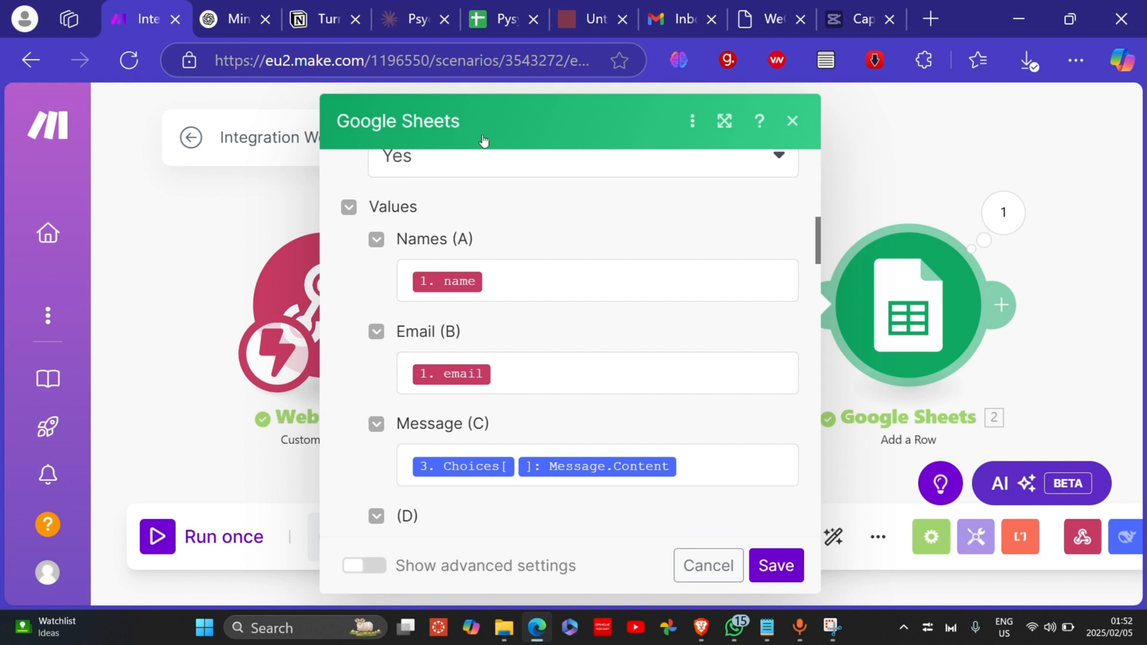
{"action": "mouse_move", "coordinate": [472, 26]}
{"action": "left_click", "coordinate": [922, 117]}
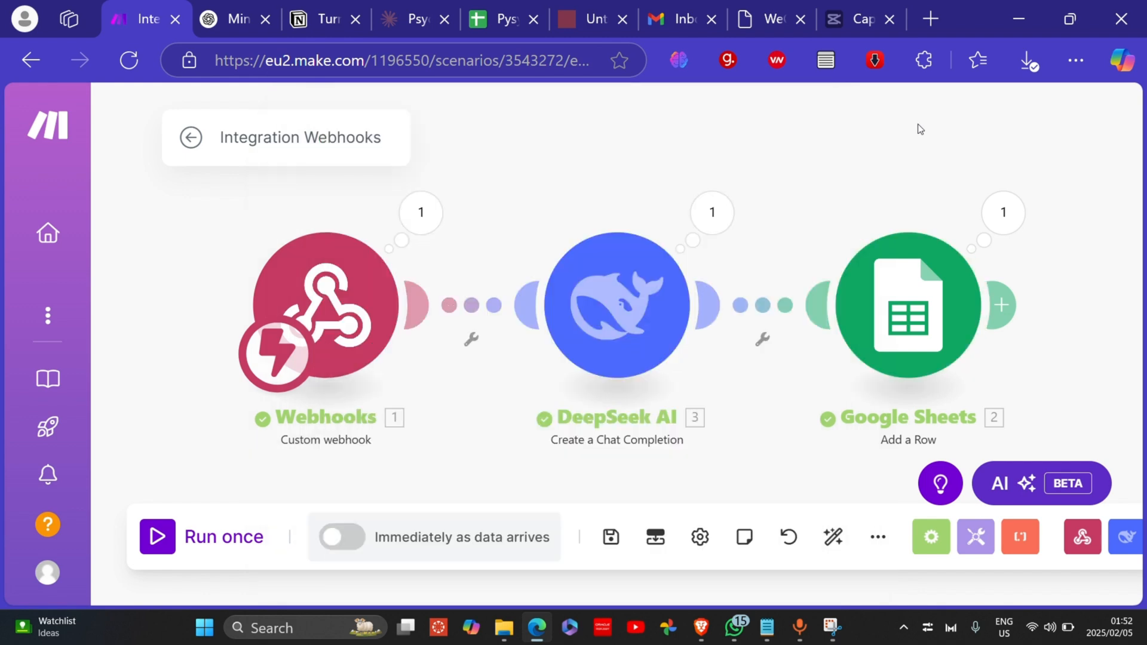
{"action": "left_click", "coordinate": [625, 293]}
{"action": "scroll", "coordinate": [962, 466], "scroll_direction": "down", "scroll_amount": 5}
{"action": "scroll", "coordinate": [954, 459], "scroll_direction": "down", "scroll_amount": 5}
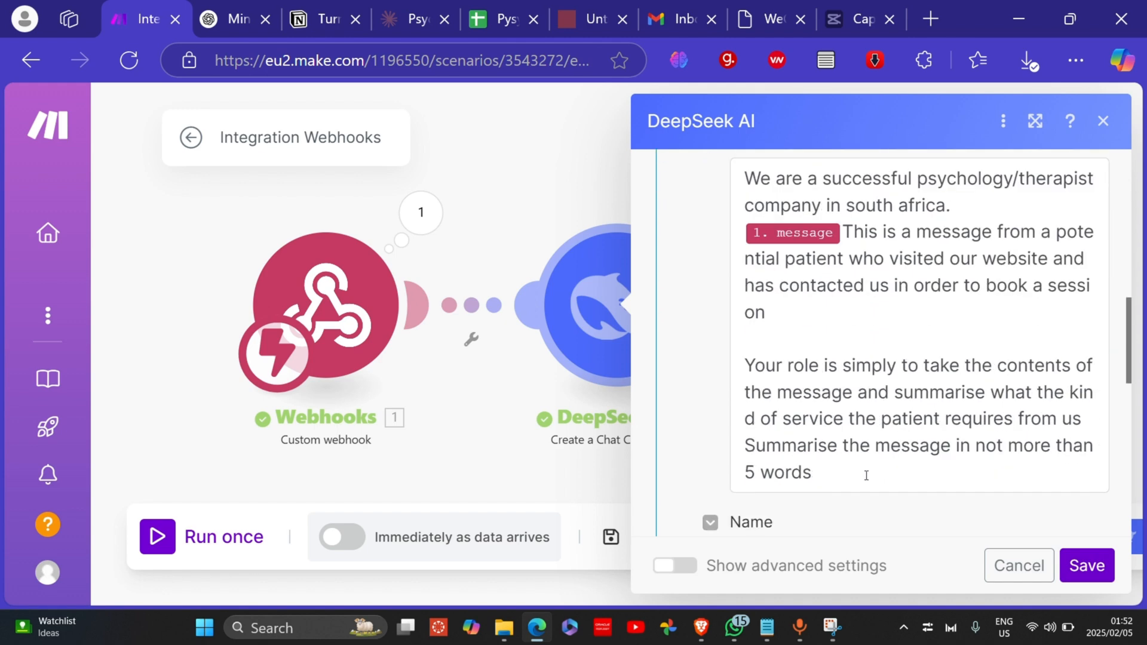
{"action": "left_click", "coordinate": [872, 477]}
{"action": "left_click_drag", "start_coordinate": [873, 476], "coordinate": [796, 418]}
{"action": "left_click", "coordinate": [803, 312]}
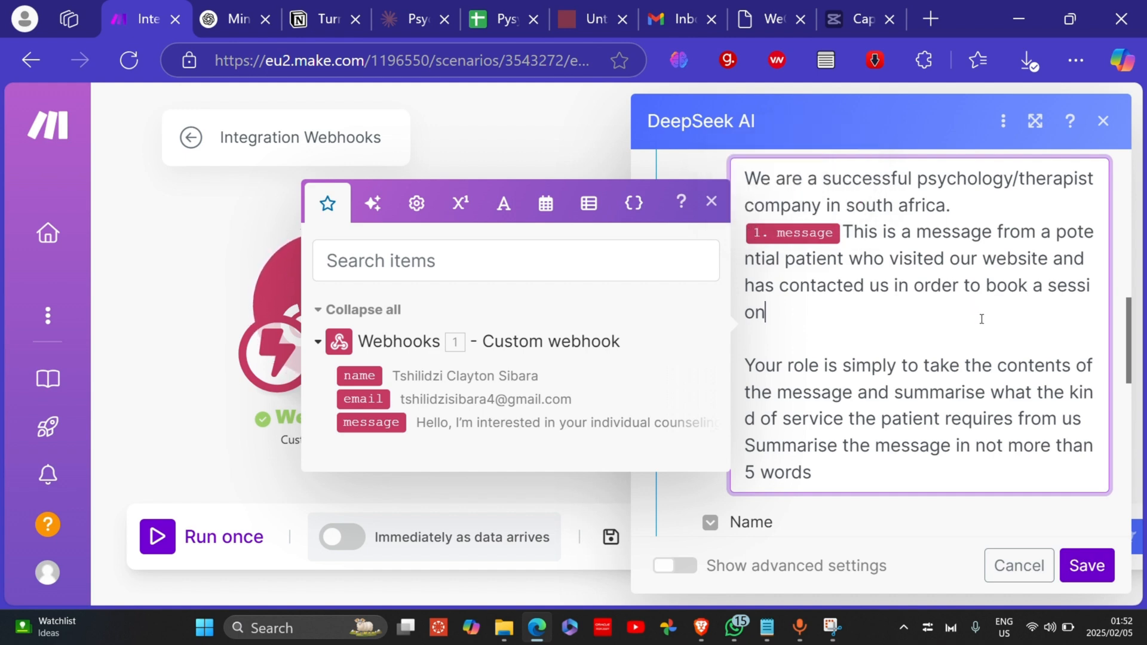
{"action": "left_click", "coordinate": [708, 205]}
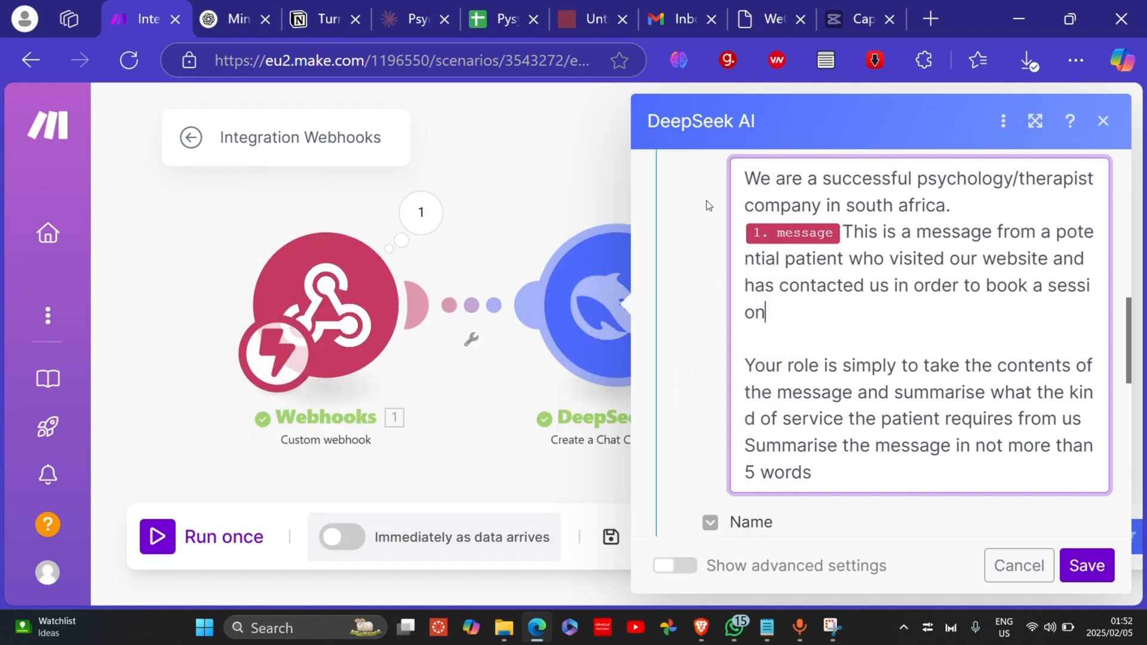
{"action": "left_click", "coordinate": [1036, 566]}
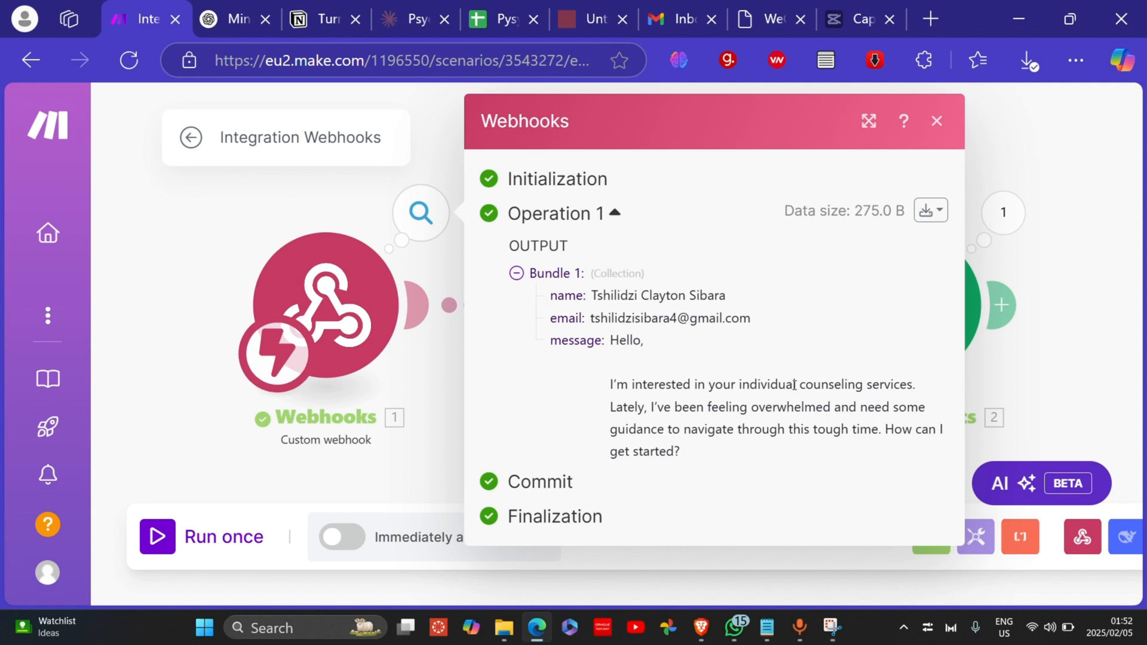
{"action": "left_click_drag", "start_coordinate": [637, 407], "coordinate": [776, 430]}
{"action": "left_click", "coordinate": [855, 436]}
{"action": "left_click", "coordinate": [1071, 374]}
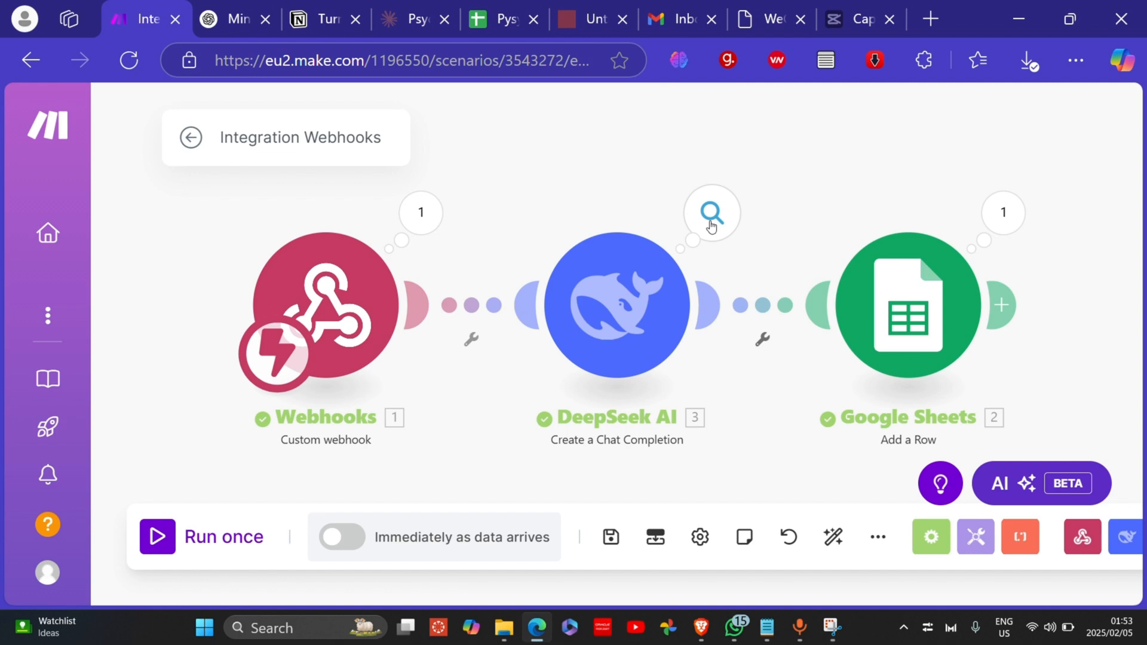
{"action": "left_click", "coordinate": [663, 308]}
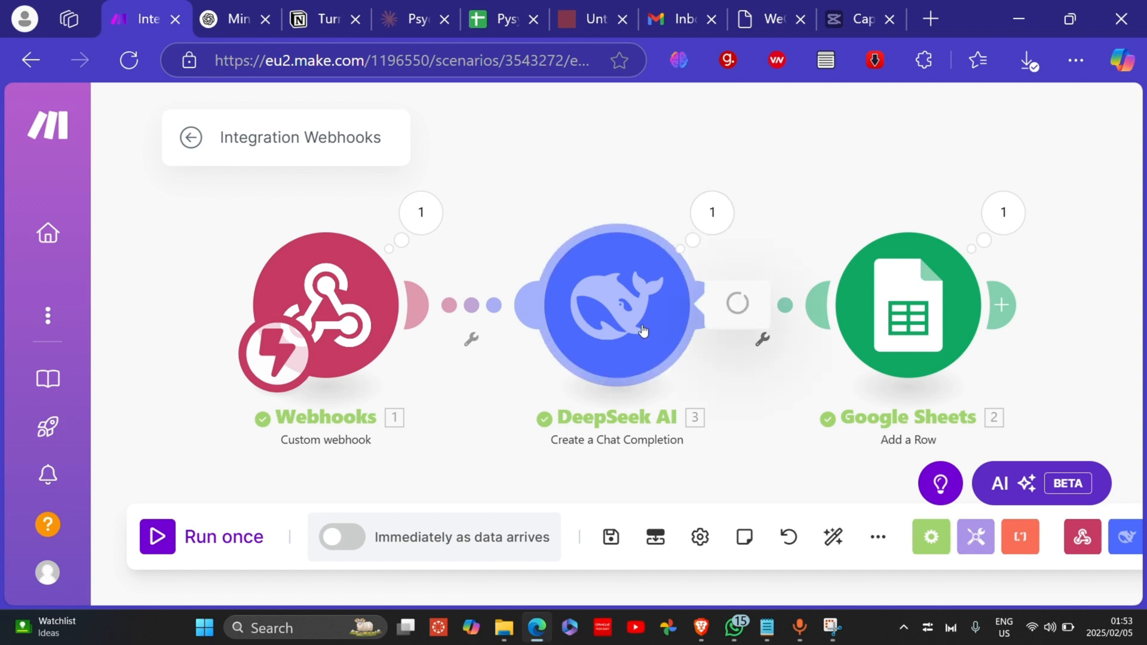
{"action": "scroll", "coordinate": [801, 394], "scroll_direction": "down", "scroll_amount": 6}
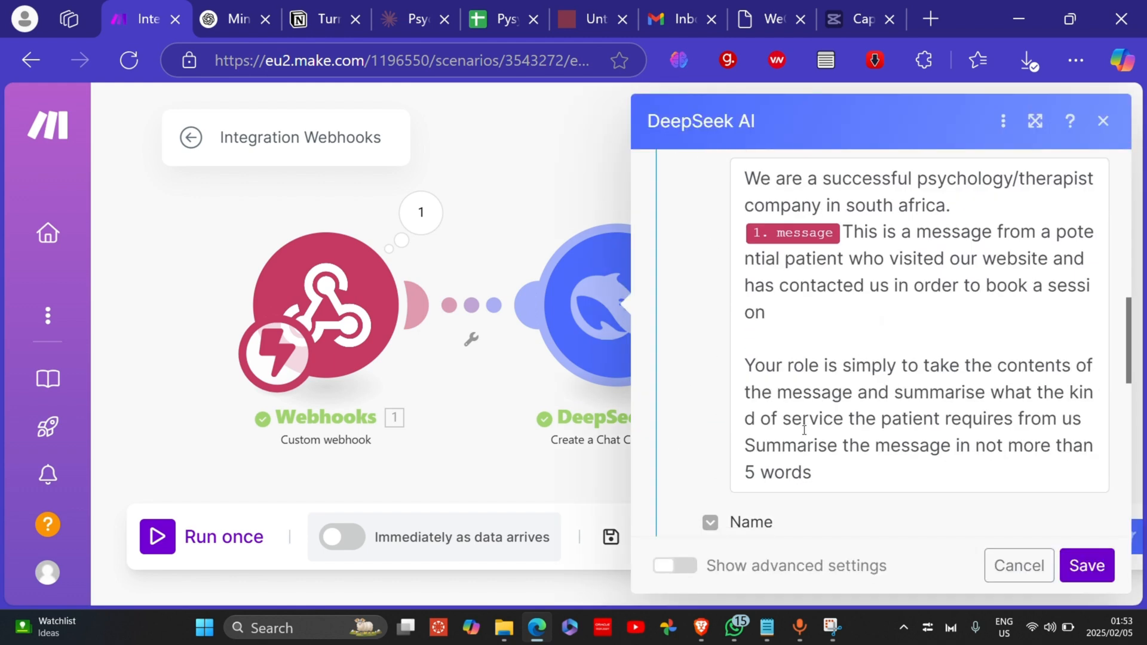
{"action": "left_click_drag", "start_coordinate": [815, 471], "coordinate": [747, 472]}
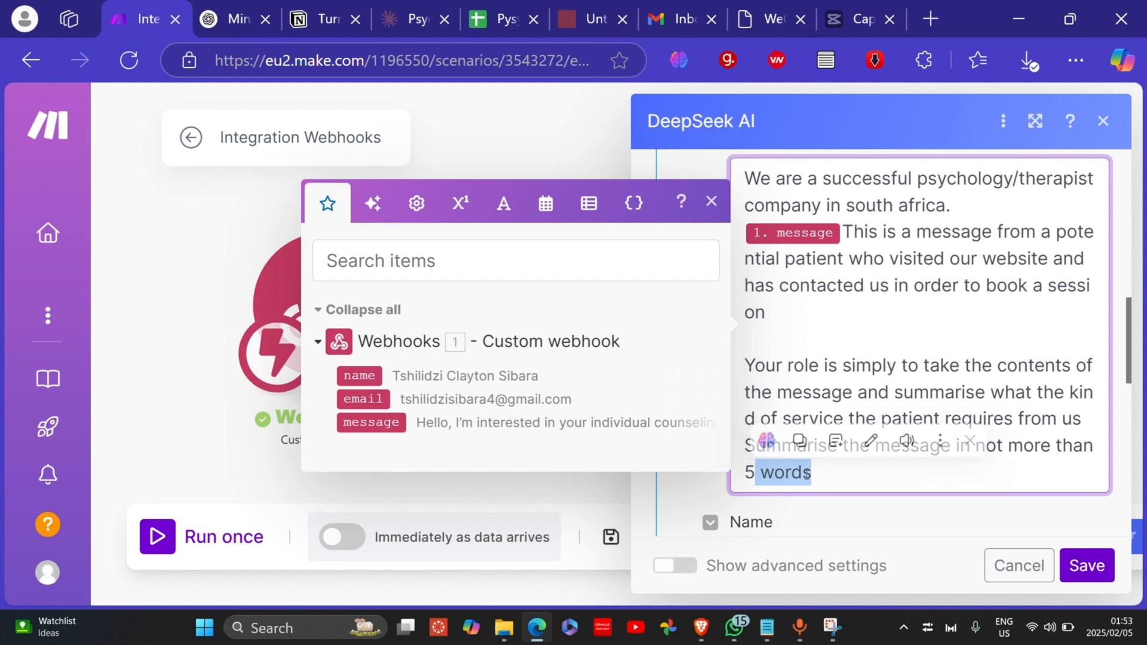
{"action": "left_click", "coordinate": [850, 473]}
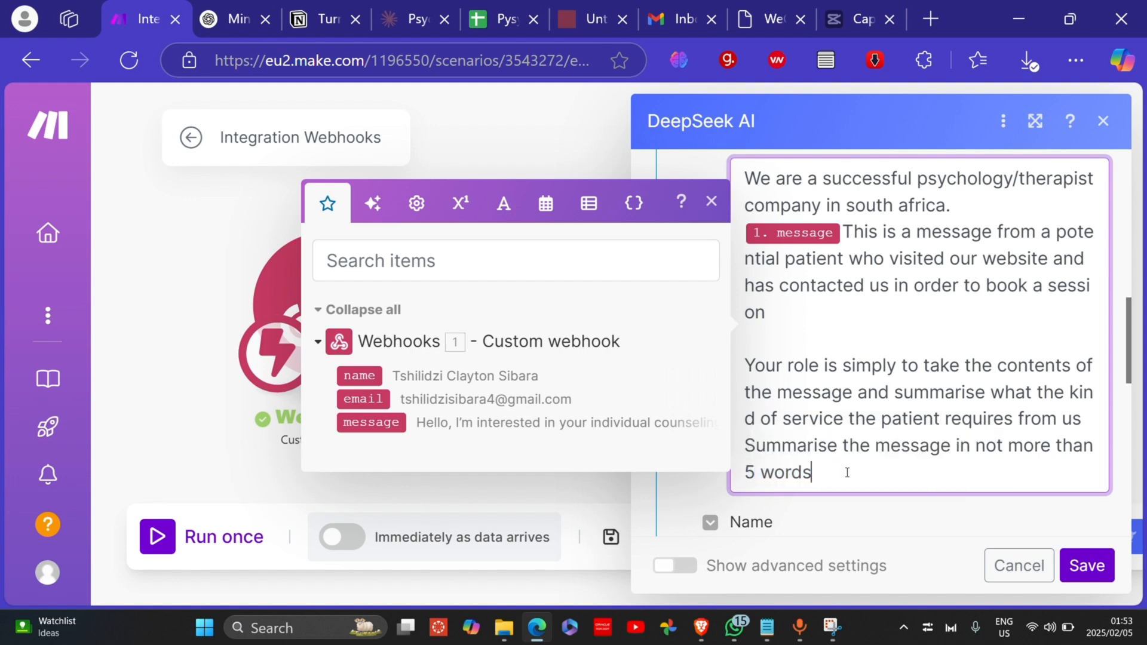
{"action": "left_click", "coordinate": [1103, 121]}
Step: Check DeepSeek's result 'Individual counseling for overwhelming feelings.' in its run output
{"action": "left_click", "coordinate": [712, 212]}
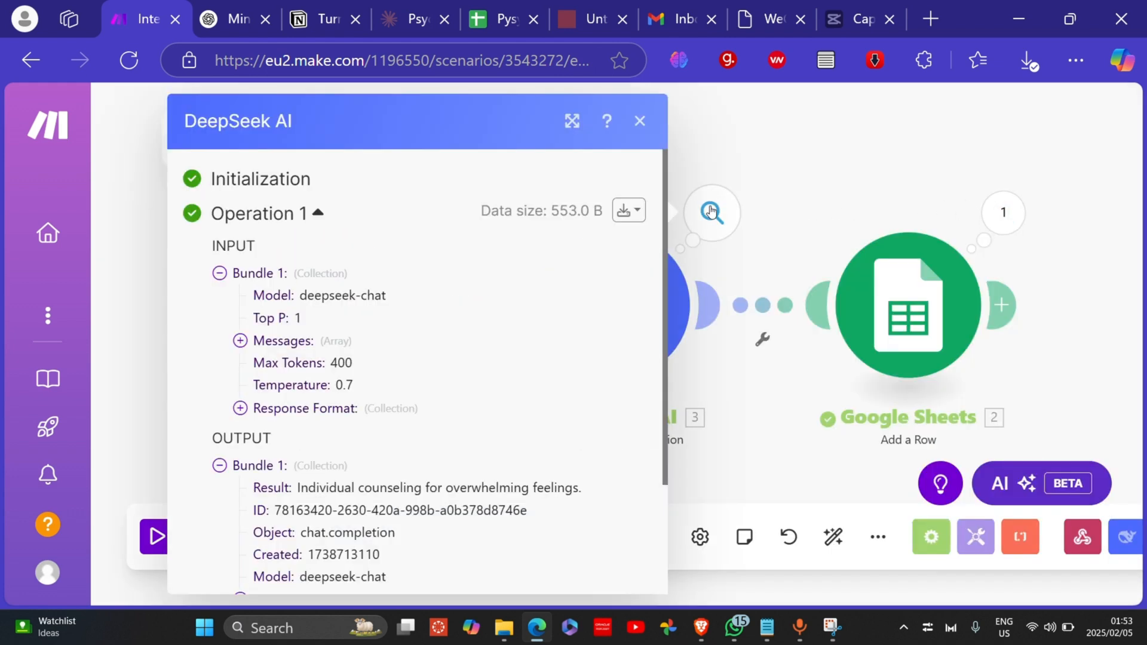
{"action": "scroll", "coordinate": [383, 370], "scroll_direction": "down", "scroll_amount": 3}
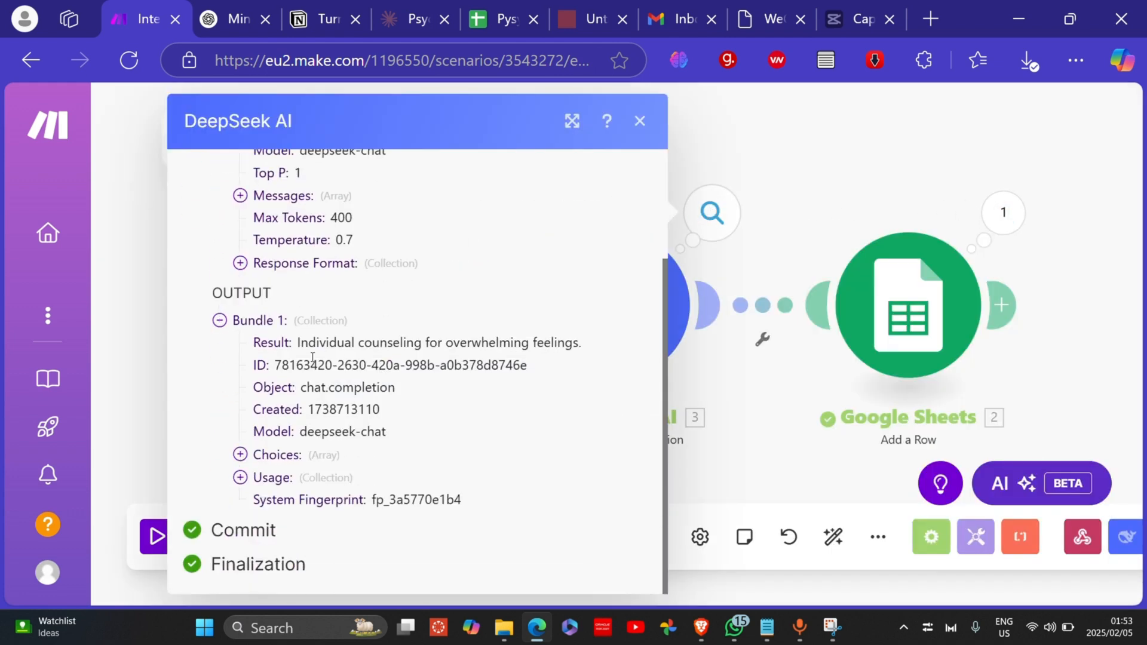
{"action": "left_click_drag", "start_coordinate": [295, 347], "coordinate": [587, 346]}
{"action": "left_click", "coordinate": [592, 353]}
{"action": "left_click", "coordinate": [788, 216]}
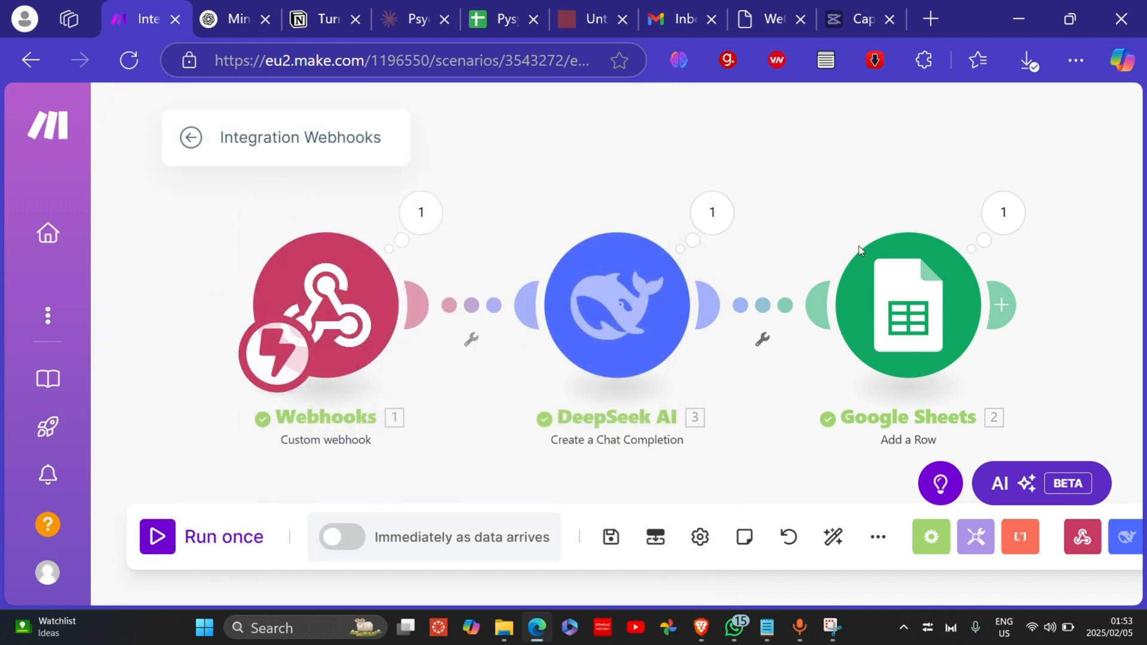
Step: Confirm in the Google Sheets output's Updates that Sheet1 row 3 was added
{"action": "left_click", "coordinate": [1003, 213]}
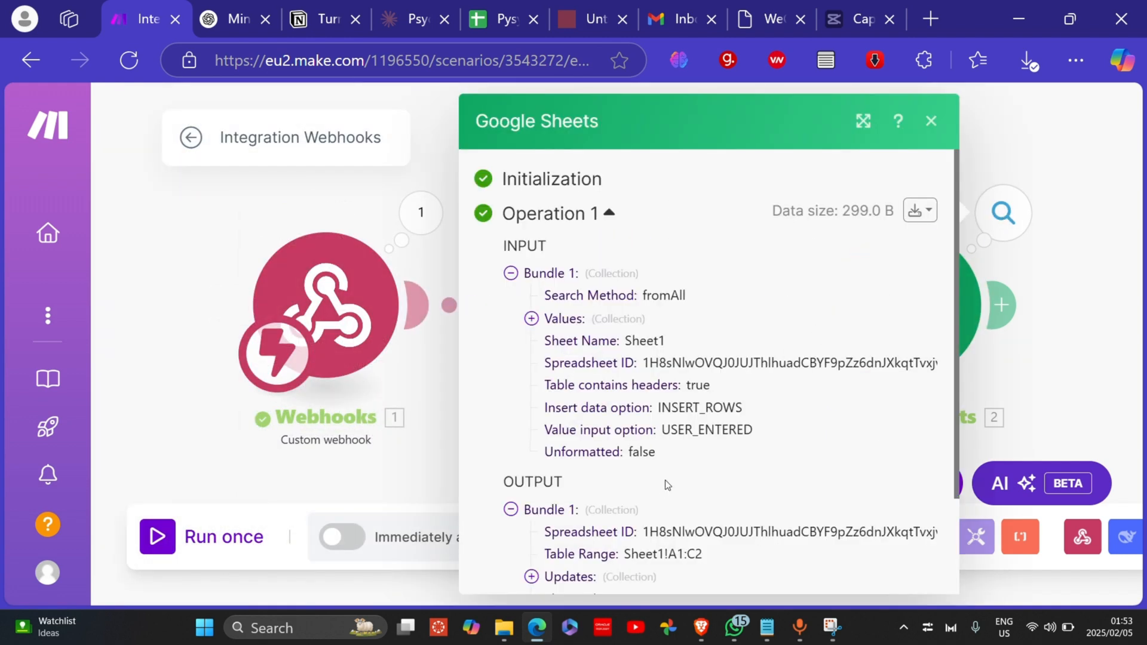
{"action": "scroll", "coordinate": [658, 489], "scroll_direction": "down", "scroll_amount": 3}
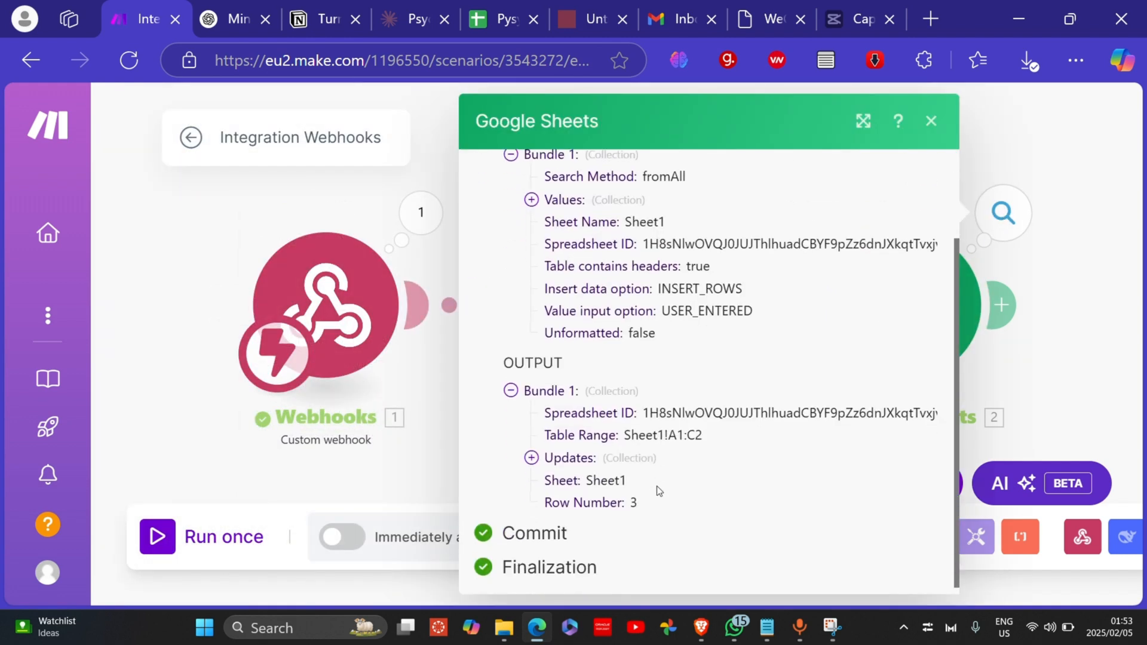
{"action": "left_click", "coordinate": [531, 456]}
{"action": "scroll", "coordinate": [687, 493], "scroll_direction": "down", "scroll_amount": 2}
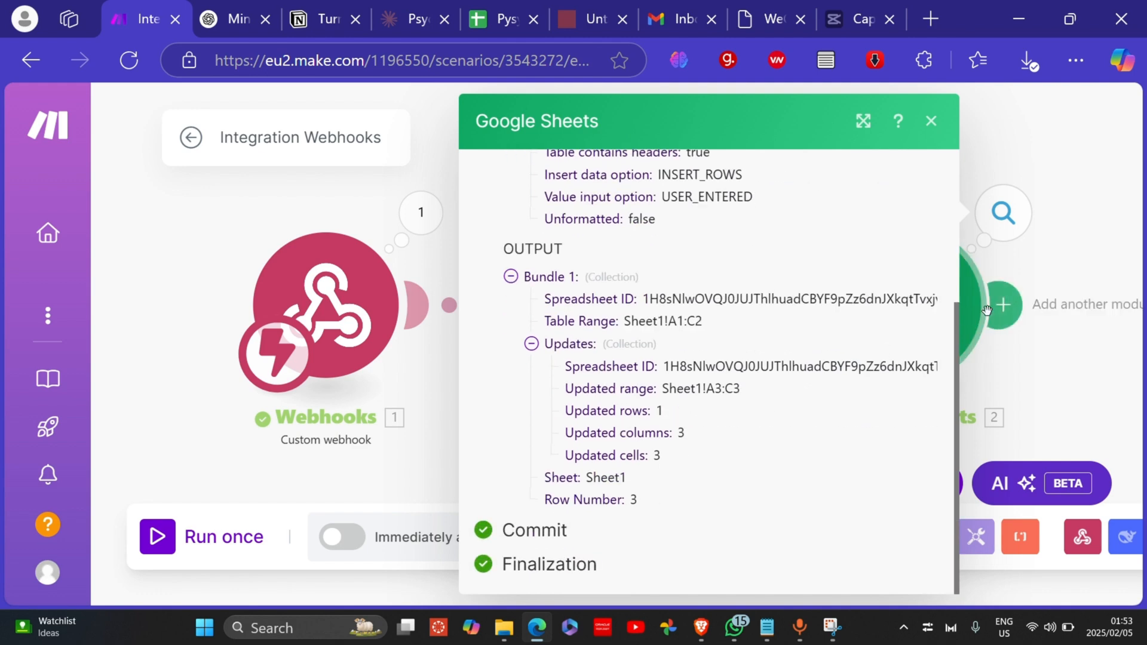
{"action": "left_click", "coordinate": [1050, 272]}
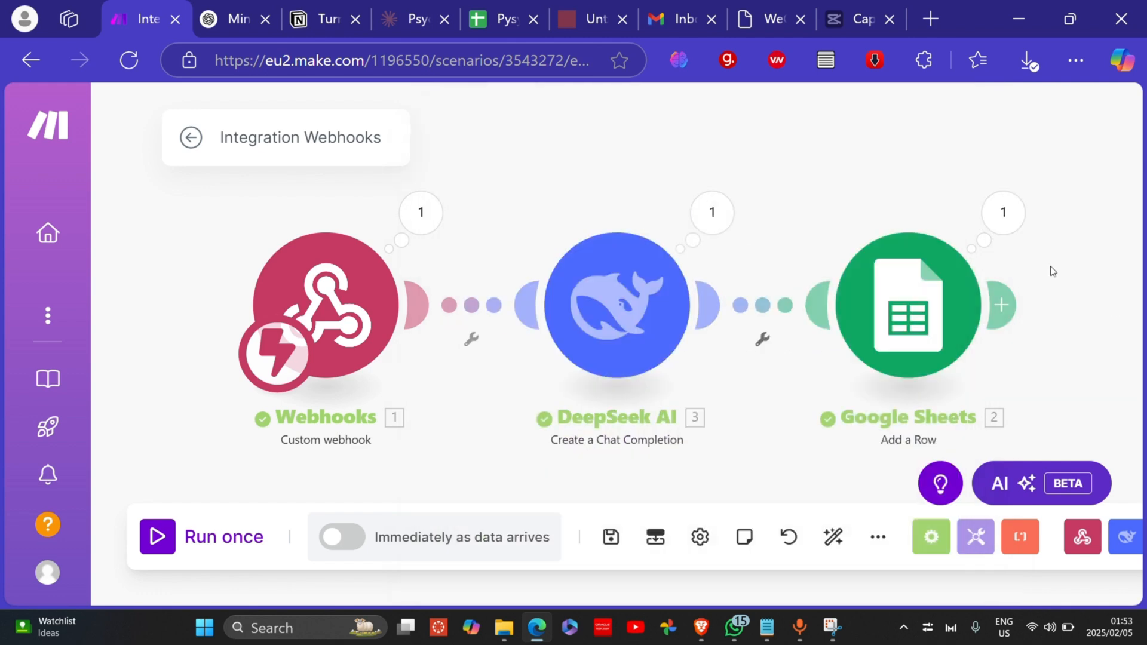
{"action": "left_click", "coordinate": [476, 24]}
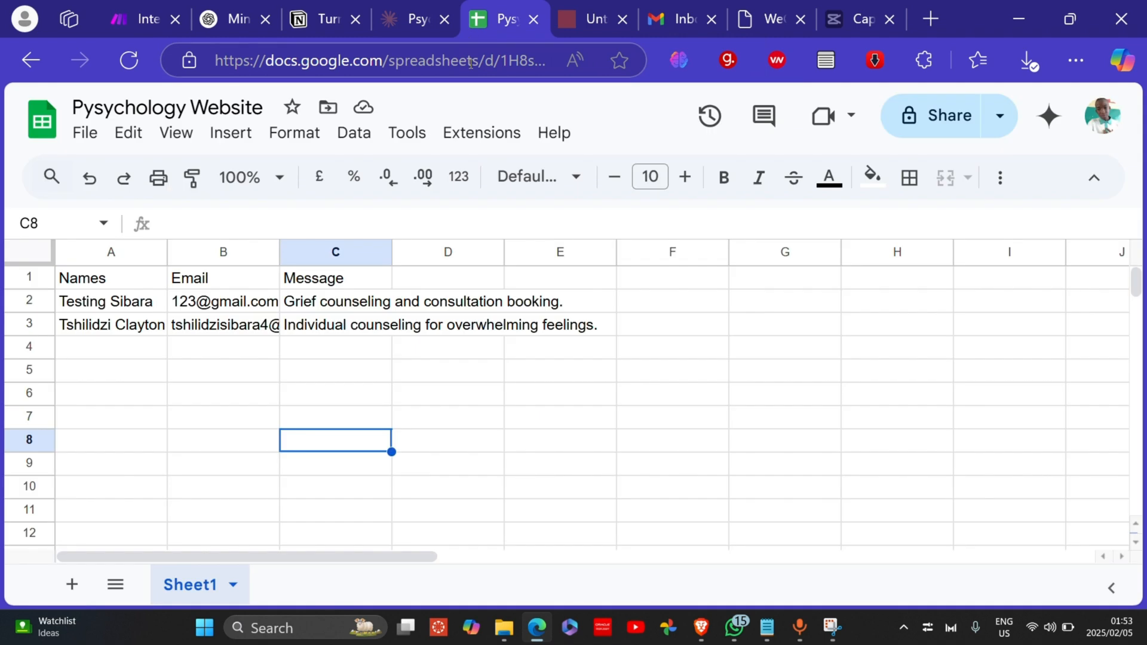
{"action": "left_click", "coordinate": [82, 327]}
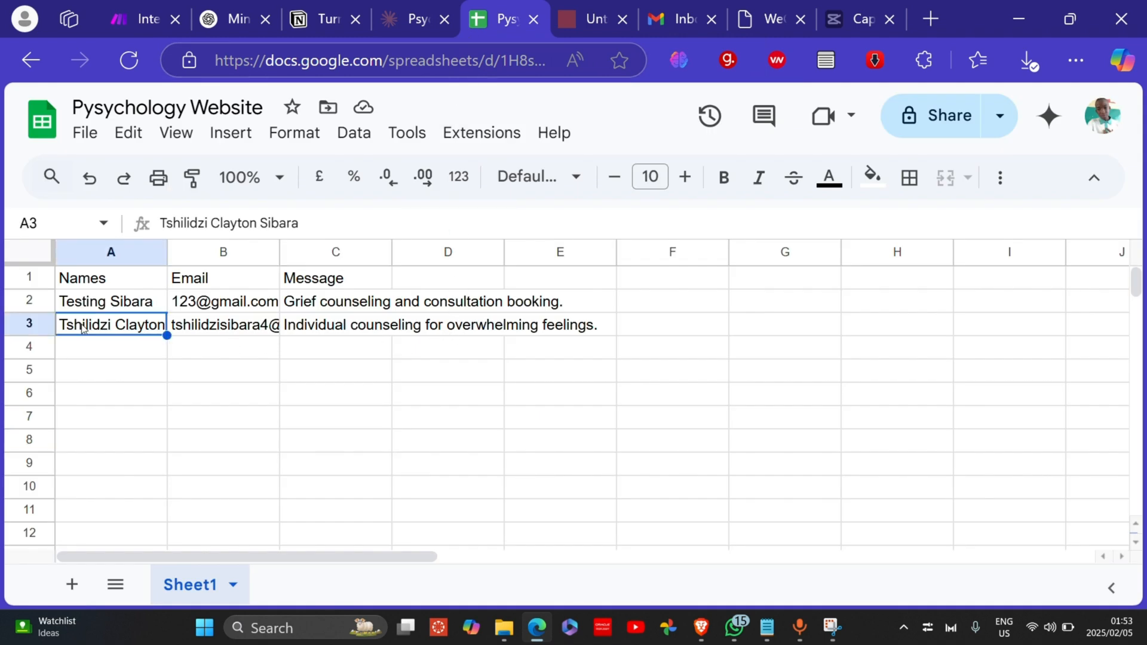
{"action": "left_click", "coordinate": [251, 330]}
{"action": "left_click", "coordinate": [336, 330]}
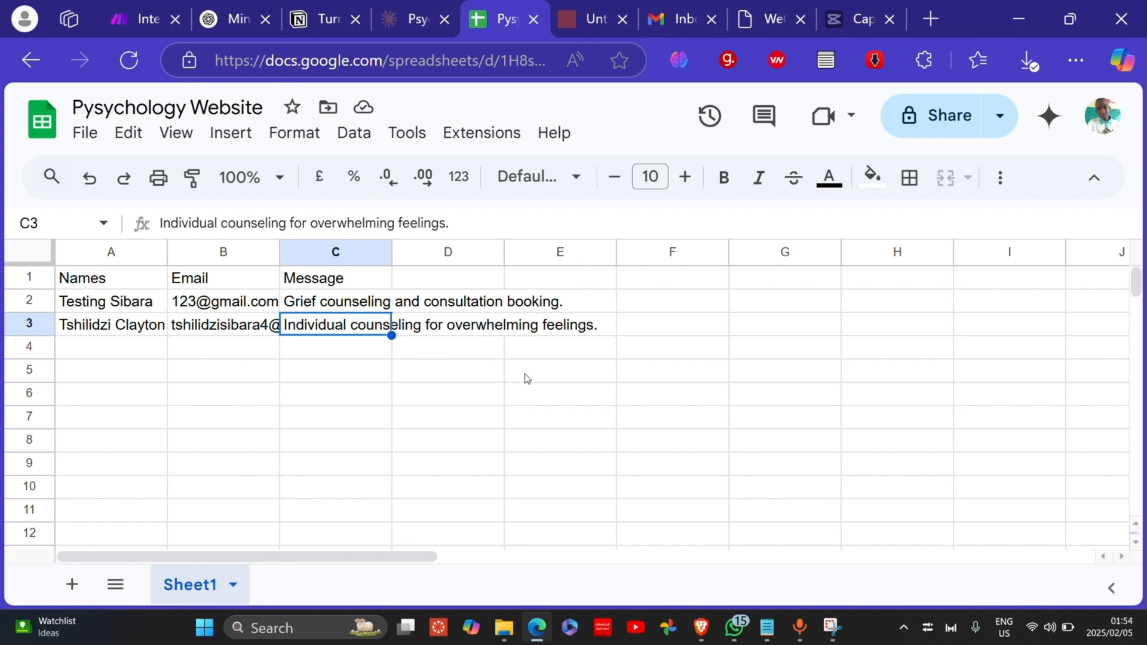
{"action": "left_click", "coordinate": [531, 332]}
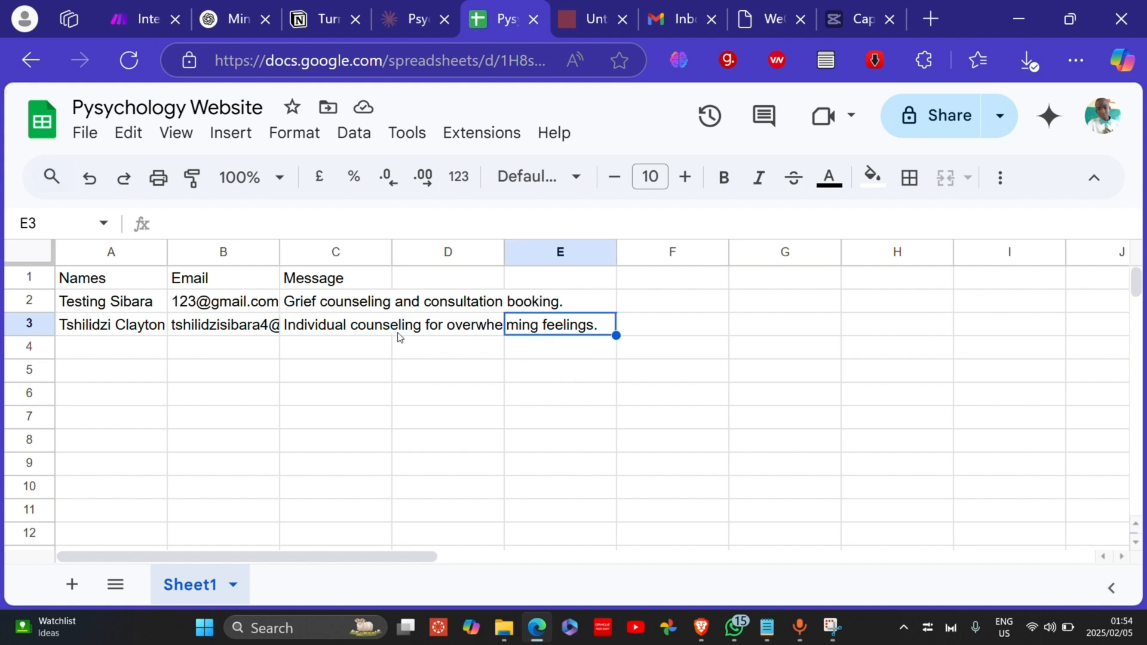
{"action": "left_click", "coordinate": [440, 327]}
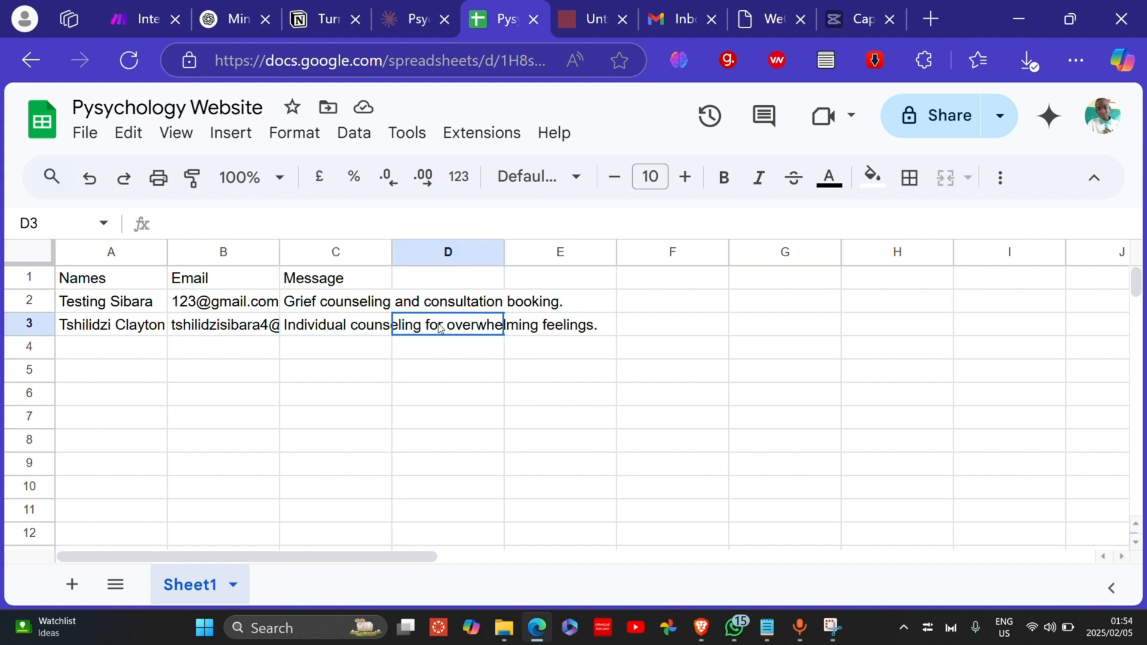
{"action": "left_click", "coordinate": [220, 334]}
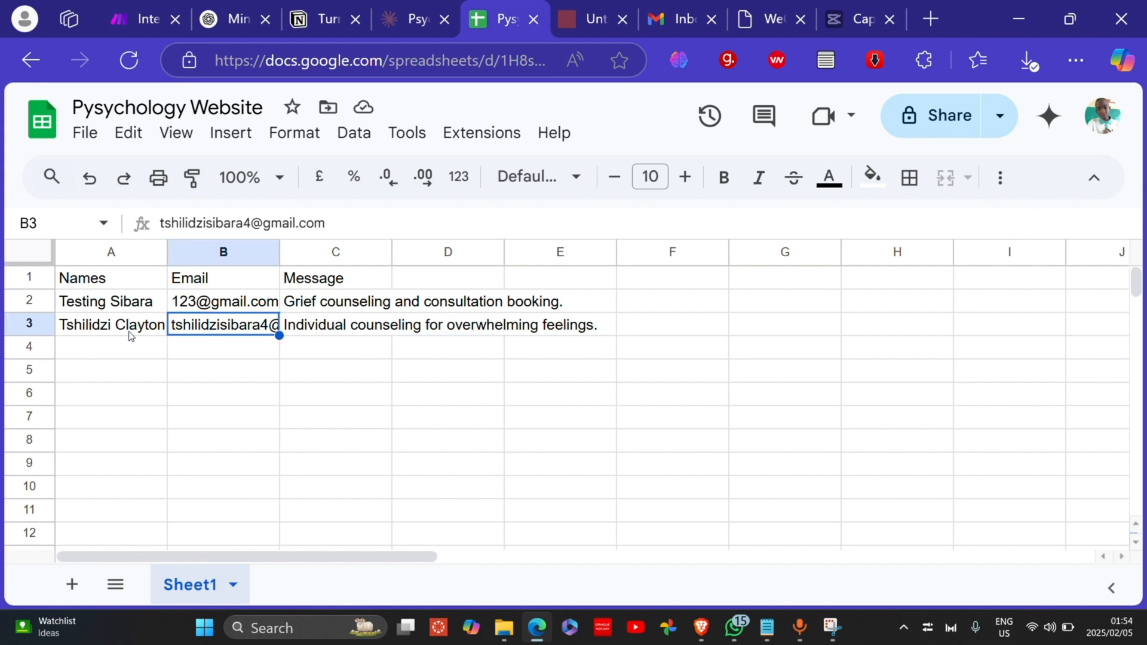
{"action": "left_click", "coordinate": [111, 331]}
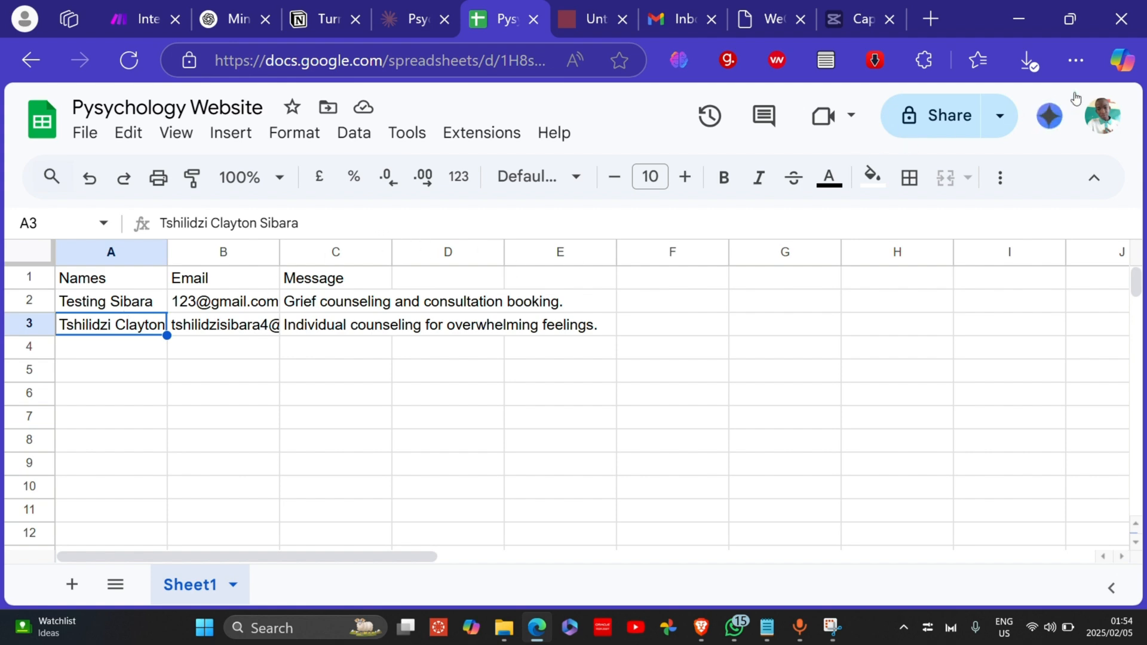
{"action": "left_click", "coordinate": [124, 23]}
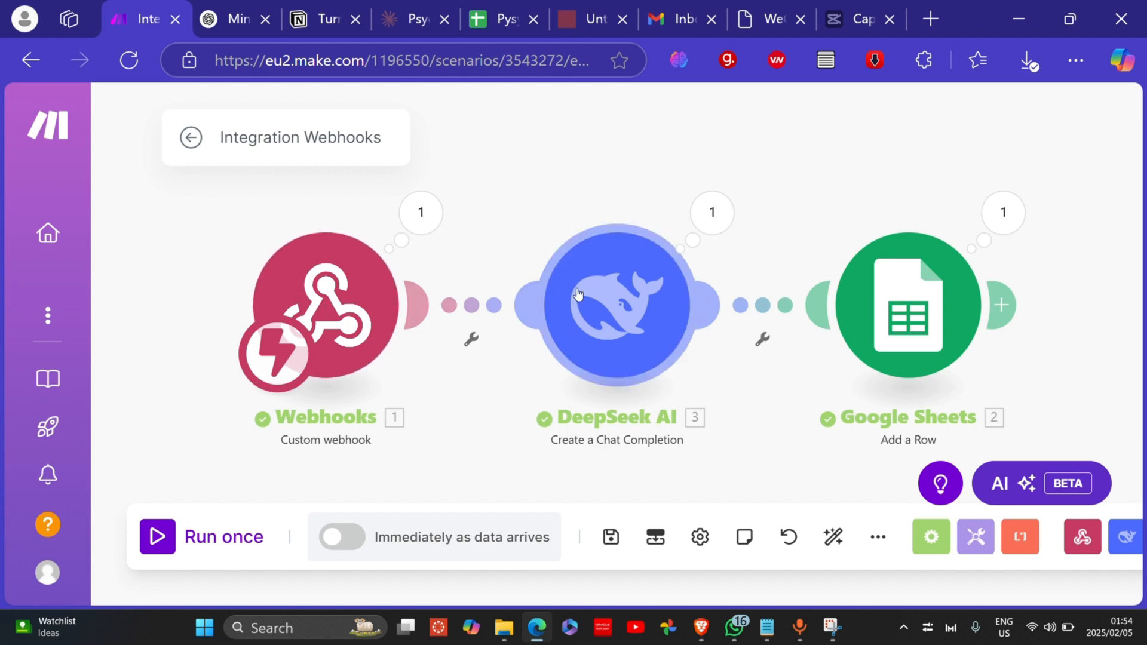
Step: Search Bing for zapier in a new tab and scroll through the results
{"action": "left_click", "coordinate": [939, 23]}
{"action": "type", "text": "za"}
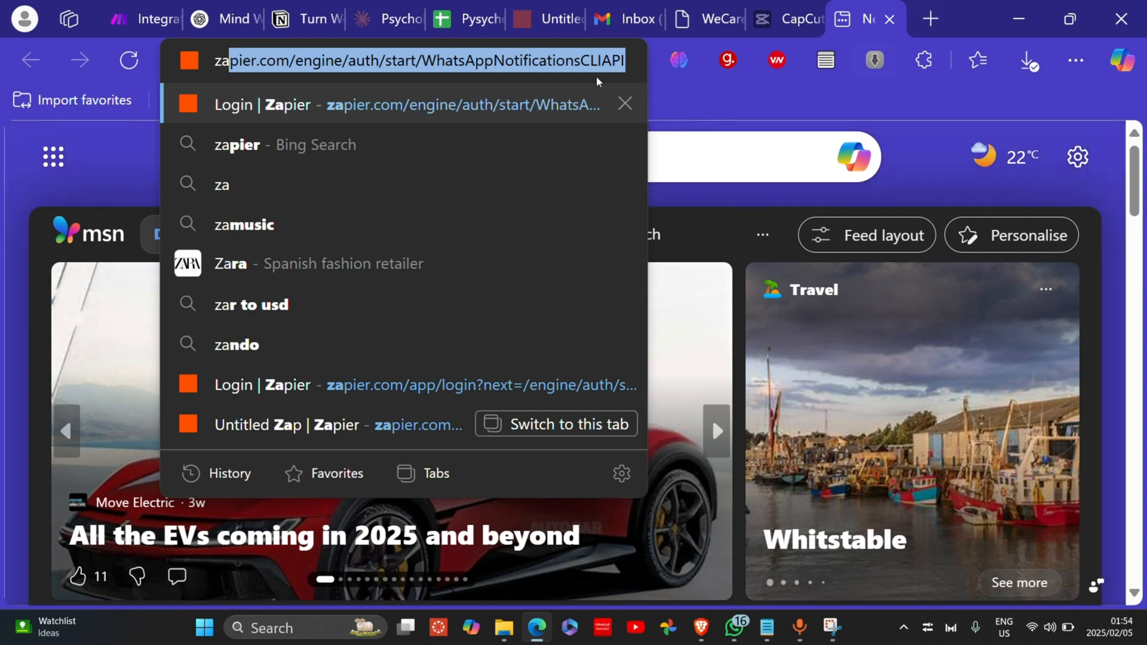
{"action": "left_click", "coordinate": [213, 145]}
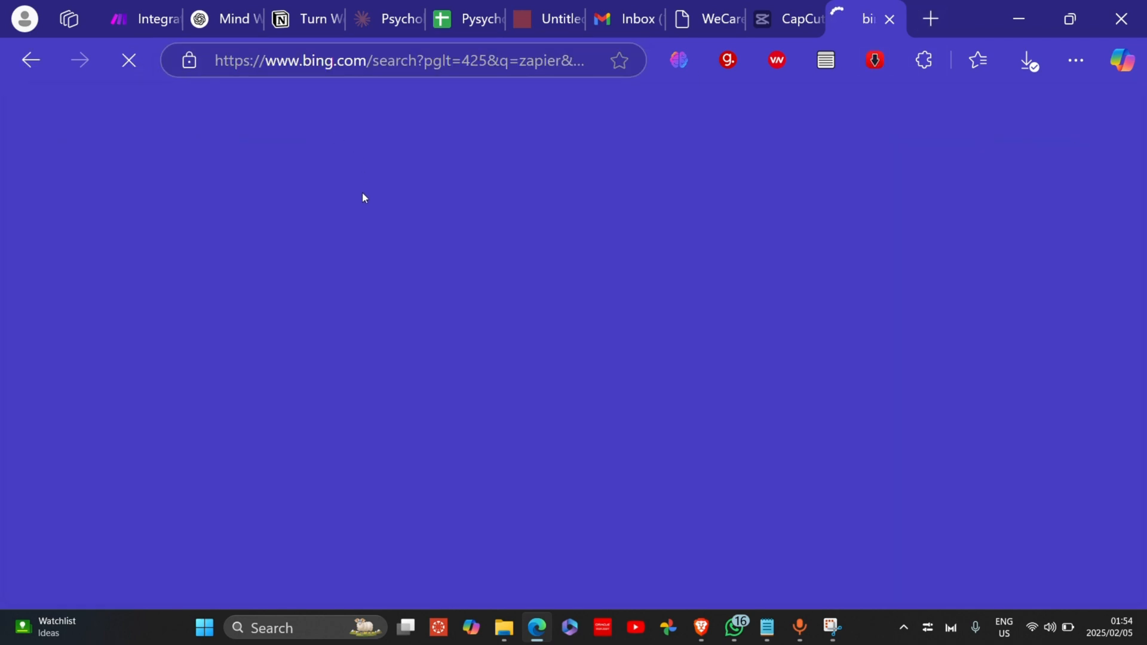
{"action": "scroll", "coordinate": [362, 335], "scroll_direction": "down", "scroll_amount": 5}
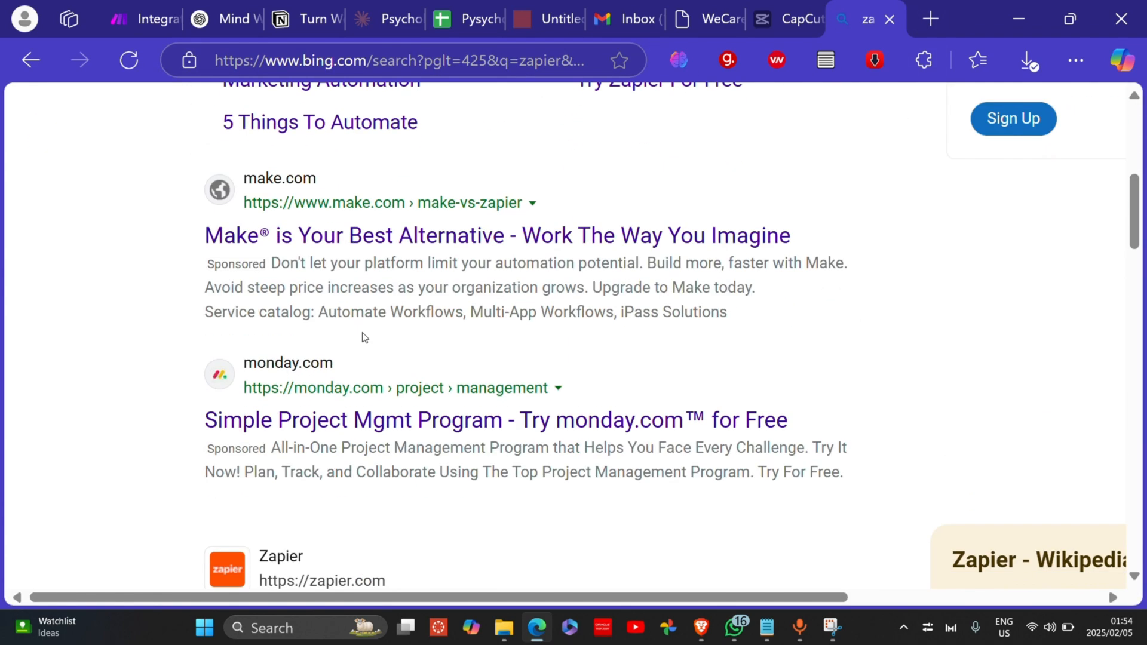
{"action": "scroll", "coordinate": [362, 338], "scroll_direction": "down", "scroll_amount": 2}
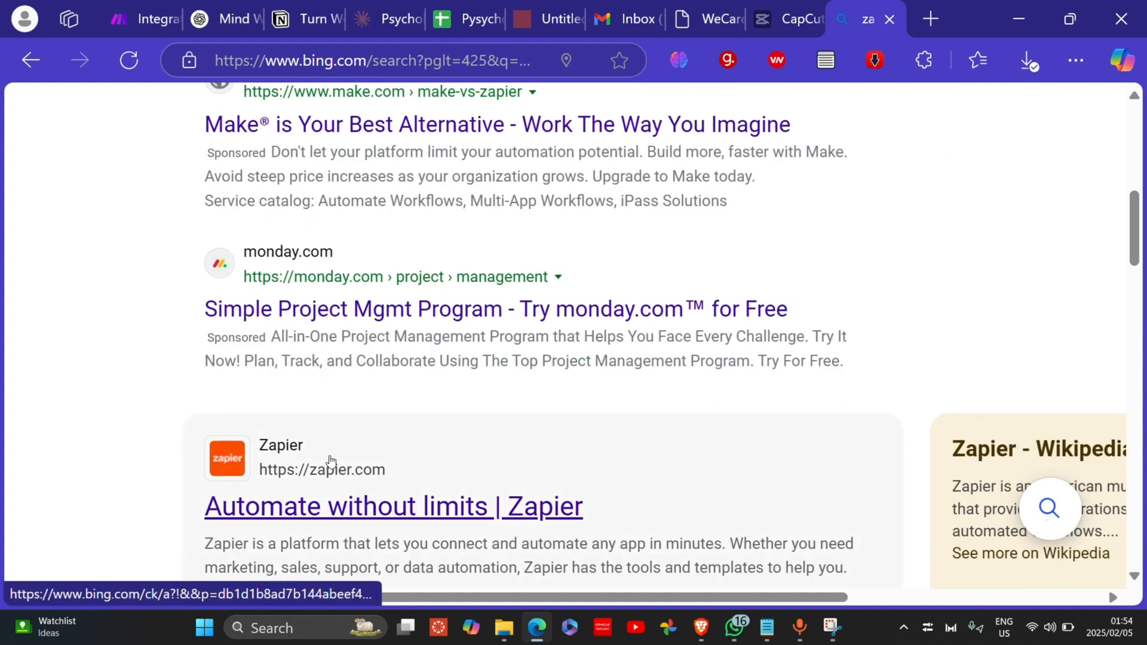
{"action": "left_click", "coordinate": [133, 20]}
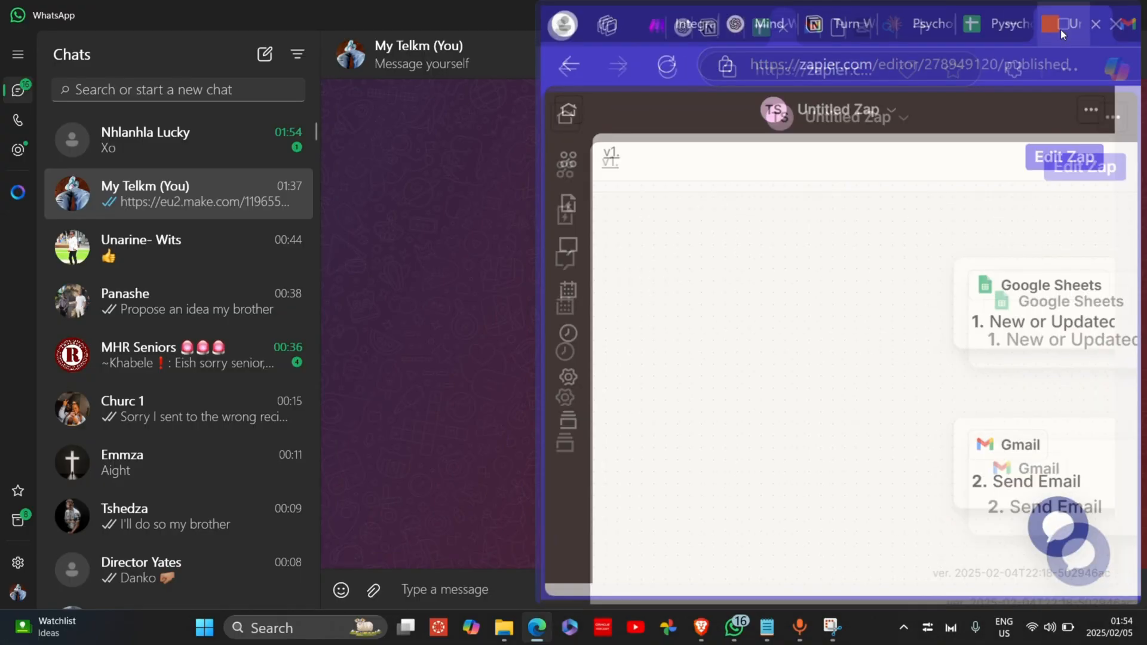
Step: Review the Google Sheets trigger's settings against the Psychology Website spreadsheet
{"action": "left_click", "coordinate": [1060, 29]}
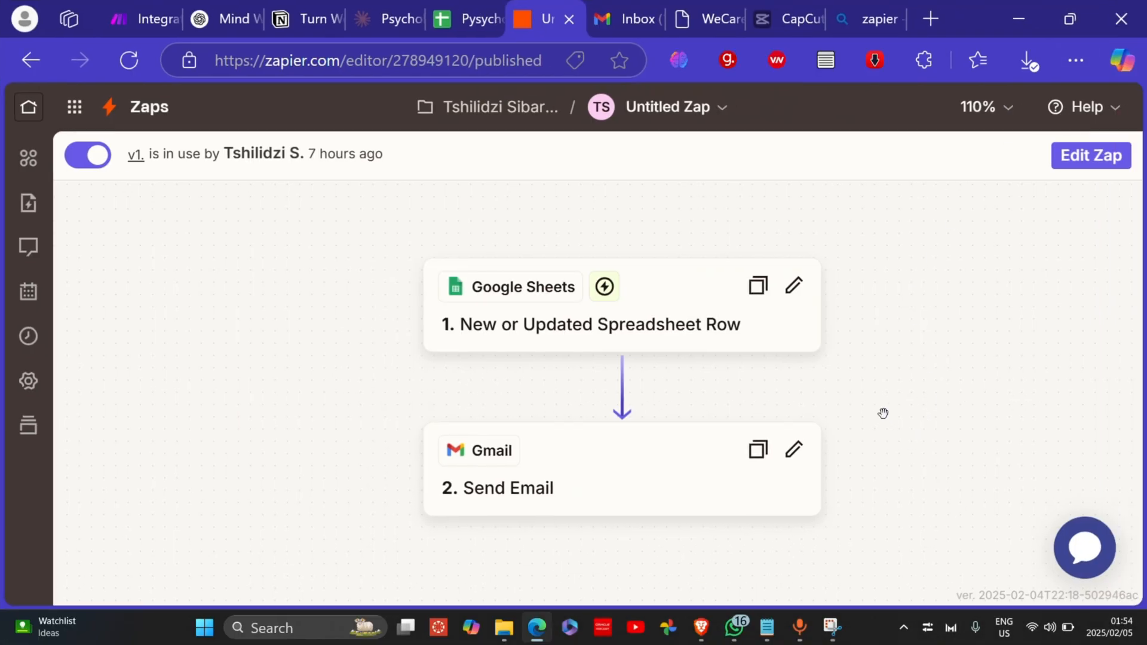
{"action": "left_click", "coordinate": [641, 300]}
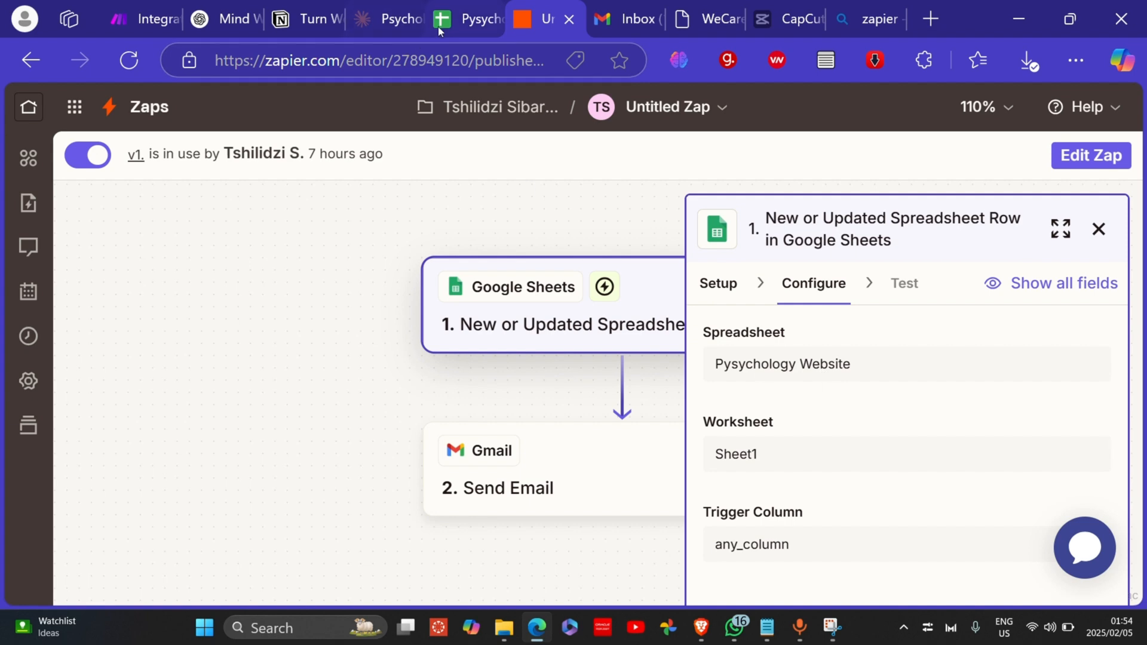
{"action": "left_click", "coordinate": [460, 20]}
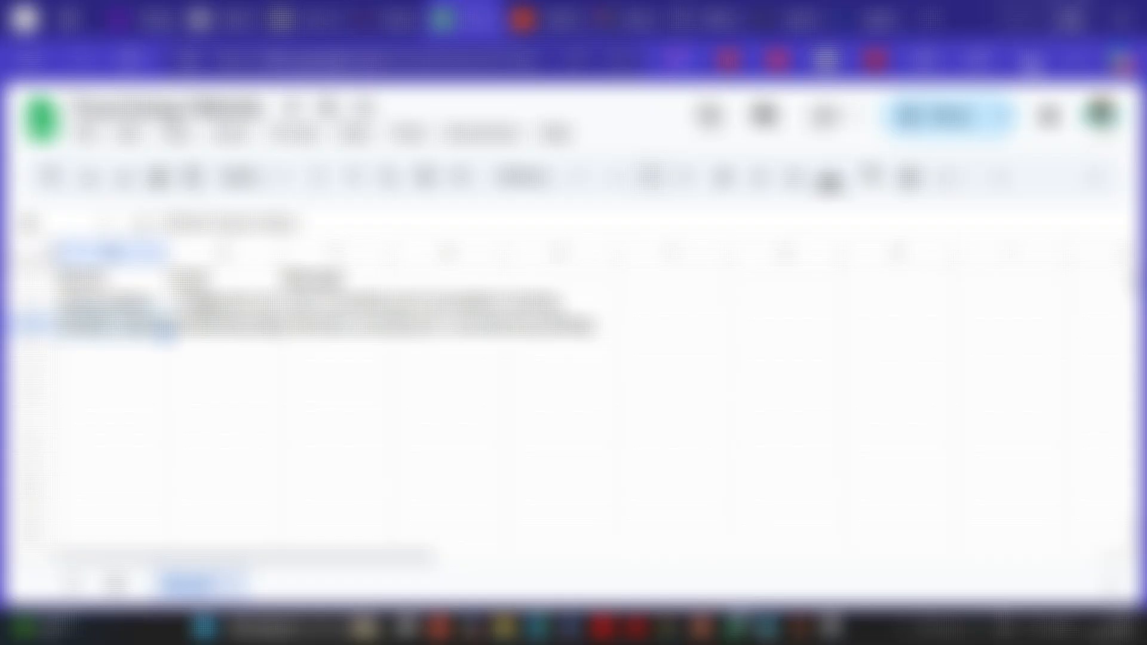
{"action": "left_click", "coordinate": [1070, 20]}
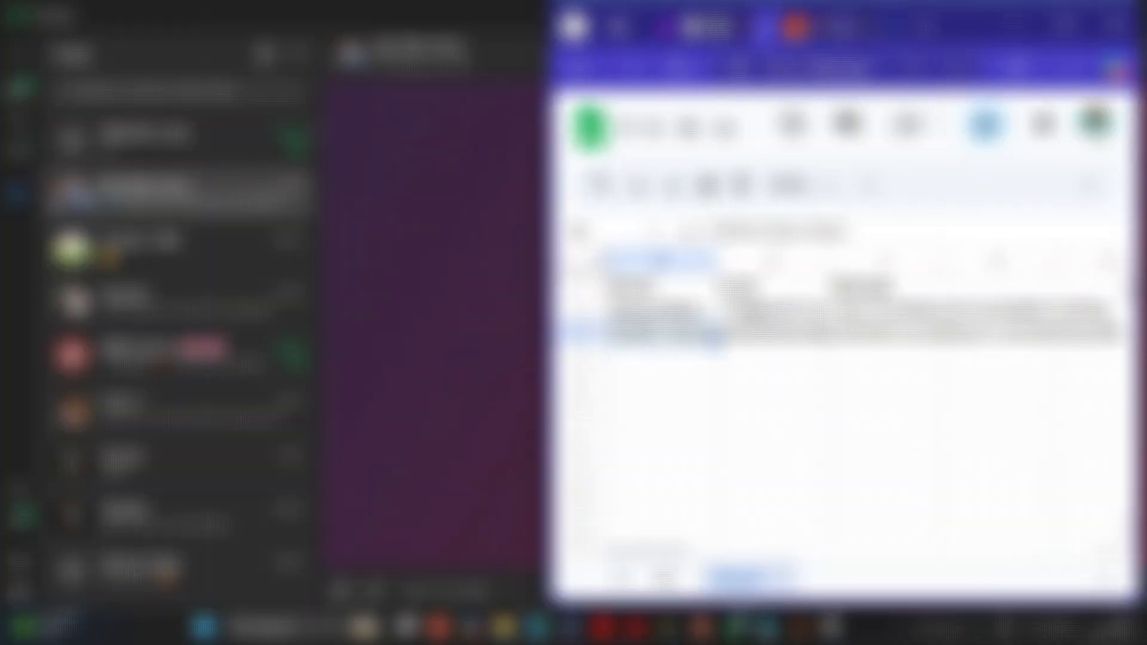
{"action": "left_click", "coordinate": [801, 28]}
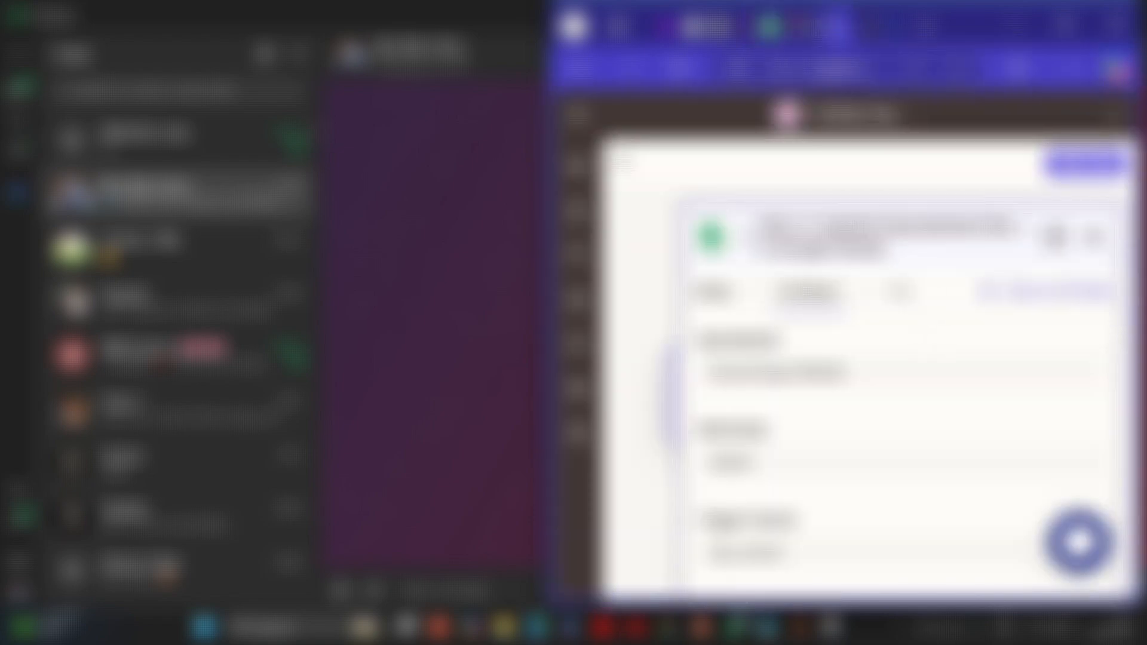
Step: Reposition the Zap canvas and open the Gmail Send Email step
{"action": "left_click", "coordinate": [1066, 24]}
{"action": "scroll", "coordinate": [542, 318], "scroll_direction": "down", "scroll_amount": 1}
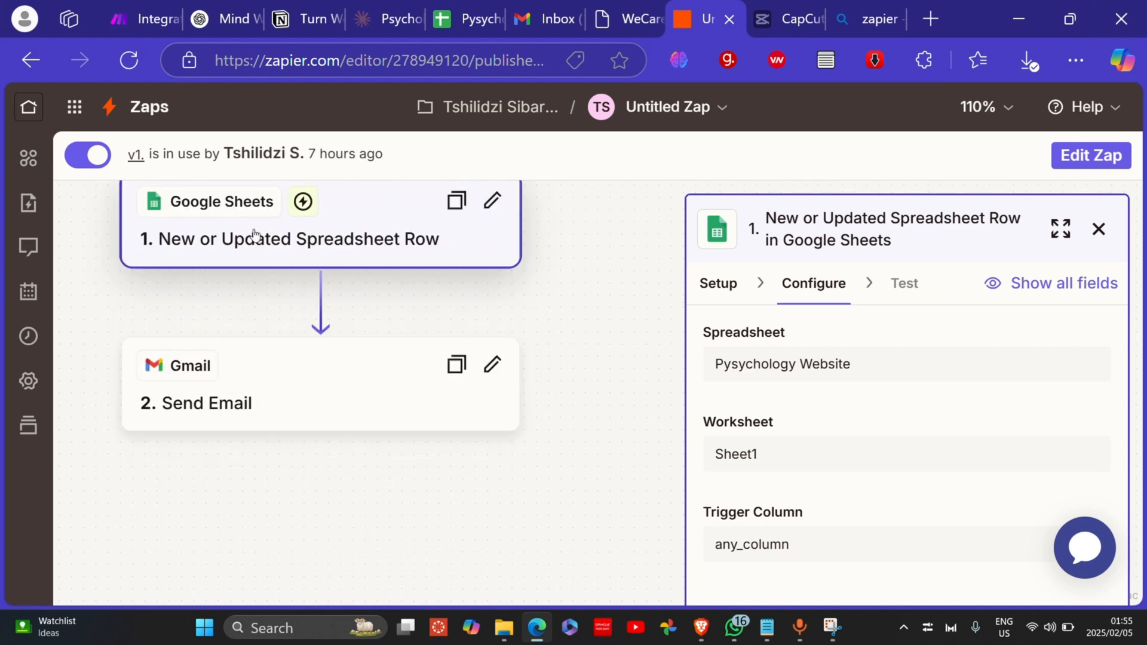
{"action": "scroll", "coordinate": [179, 237], "scroll_direction": "down", "scroll_amount": 1}
{"action": "scroll", "coordinate": [196, 237], "scroll_direction": "up", "scroll_amount": 1}
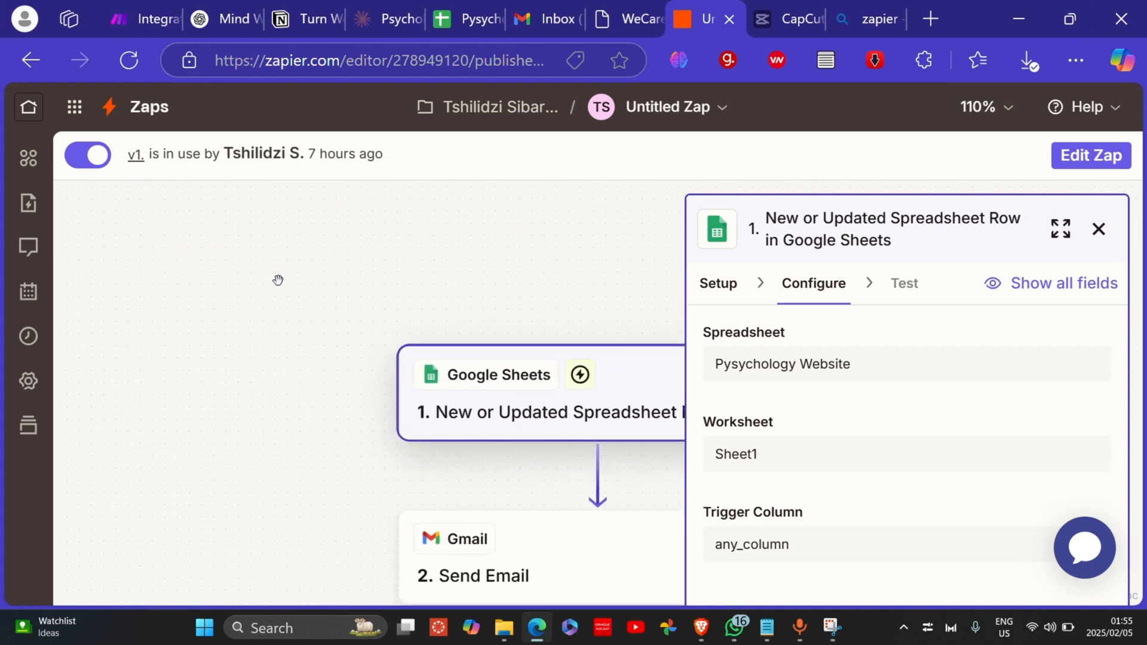
{"action": "left_click_drag", "start_coordinate": [490, 454], "coordinate": [328, 380]}
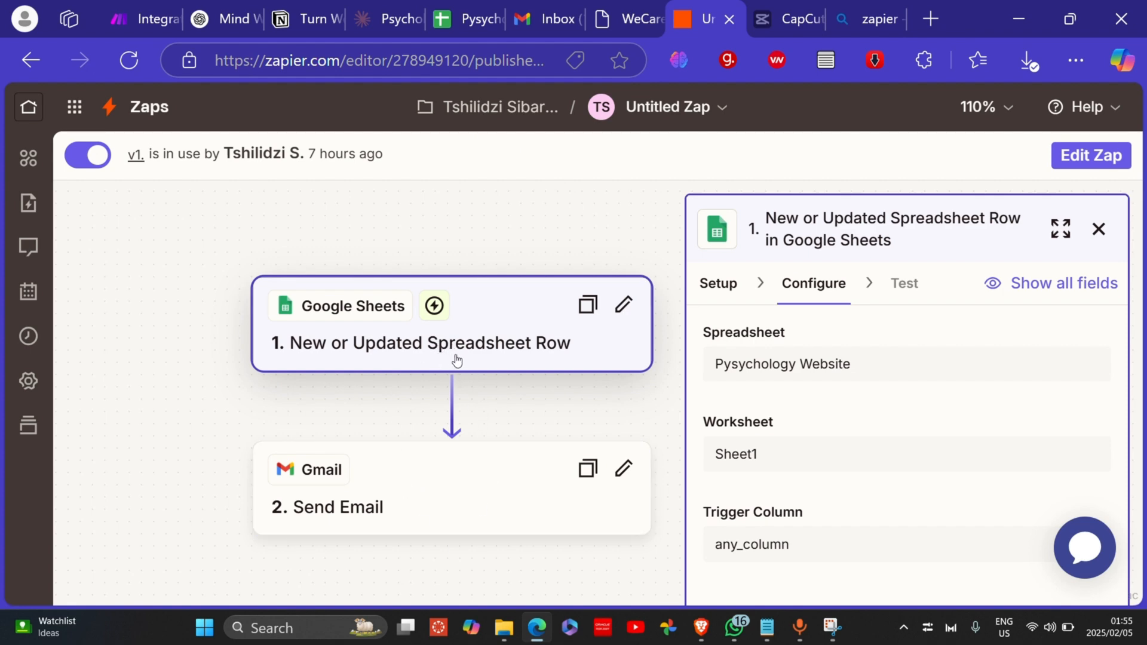
{"action": "left_click", "coordinate": [475, 467]}
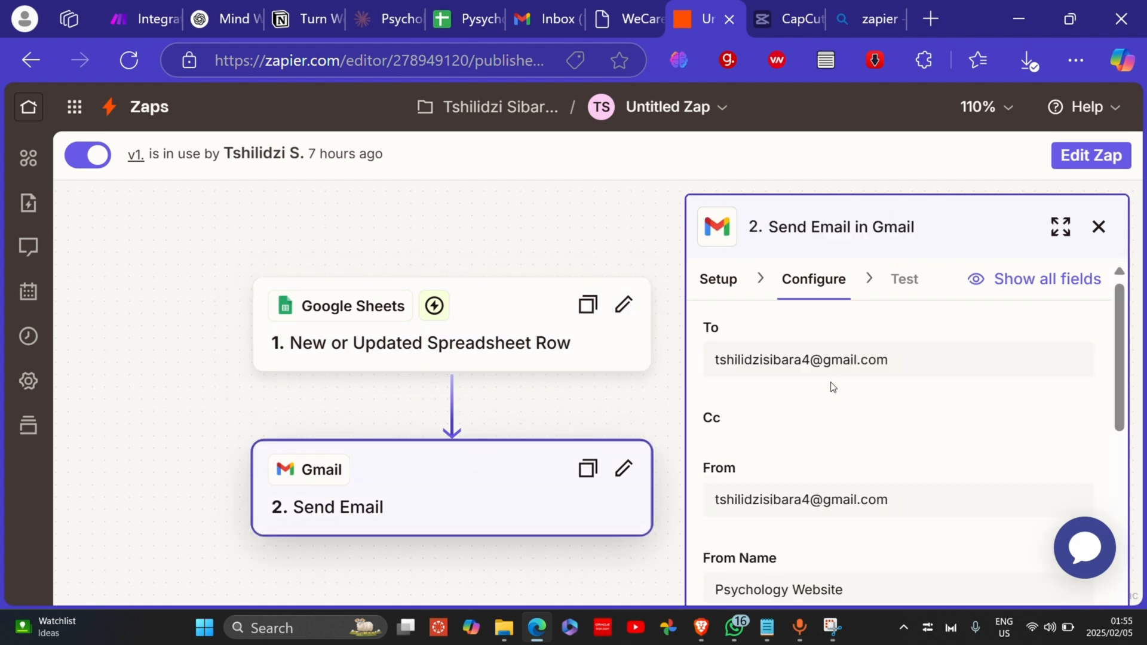
Step: Check the recipient address in the Gmail step's To field
{"action": "scroll", "coordinate": [832, 387], "scroll_direction": "down", "scroll_amount": 2}
{"action": "scroll", "coordinate": [832, 387], "scroll_direction": "down", "scroll_amount": 2}
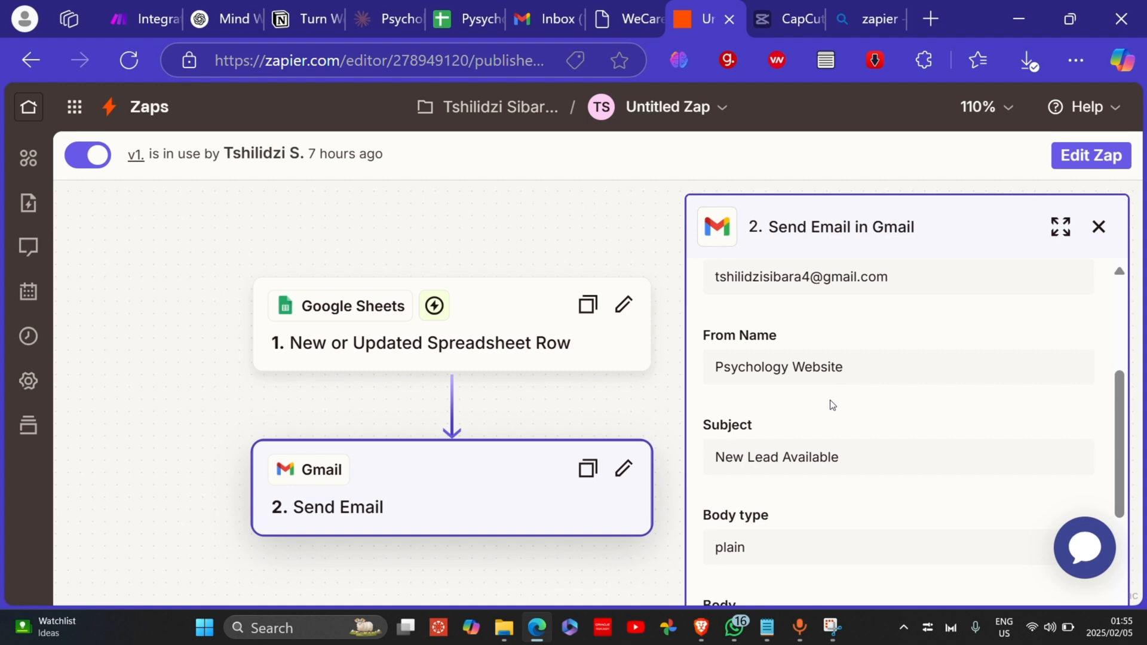
{"action": "scroll", "coordinate": [833, 405], "scroll_direction": "down", "scroll_amount": 2}
{"action": "scroll", "coordinate": [833, 405], "scroll_direction": "up", "scroll_amount": 6}
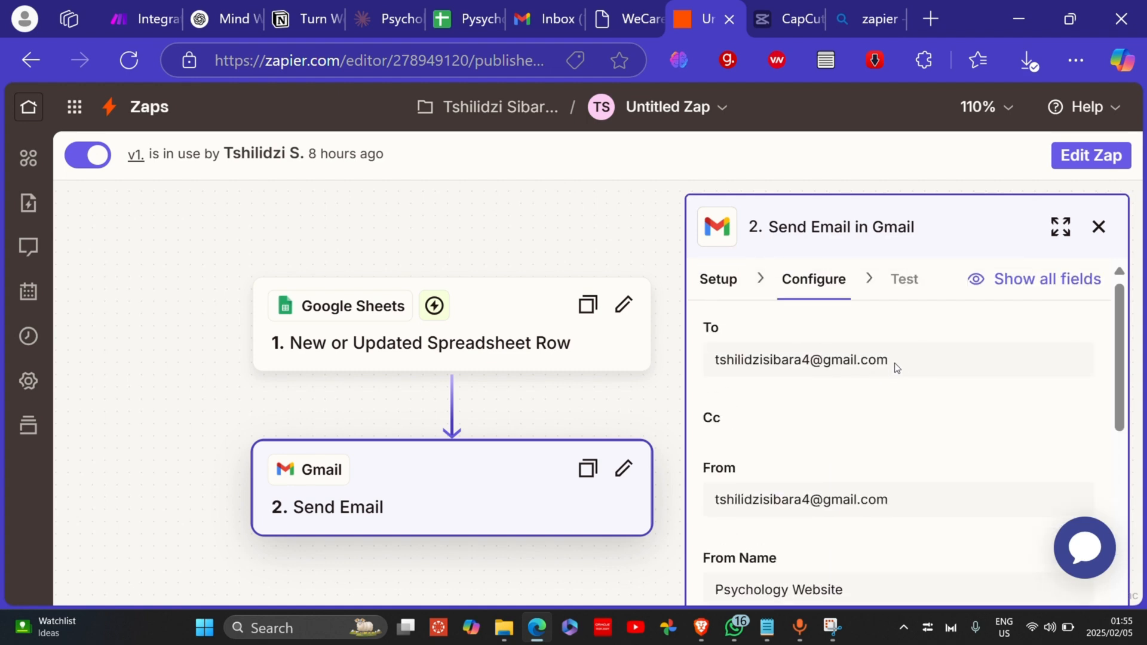
{"action": "left_click_drag", "start_coordinate": [898, 361], "coordinate": [719, 367]}
{"action": "left_click", "coordinate": [788, 435]}
Step: Check From Name 'Psychology Website' and the Body mappings, then view the Google Sheets tab
{"action": "scroll", "coordinate": [800, 412], "scroll_direction": "down", "scroll_amount": 4}
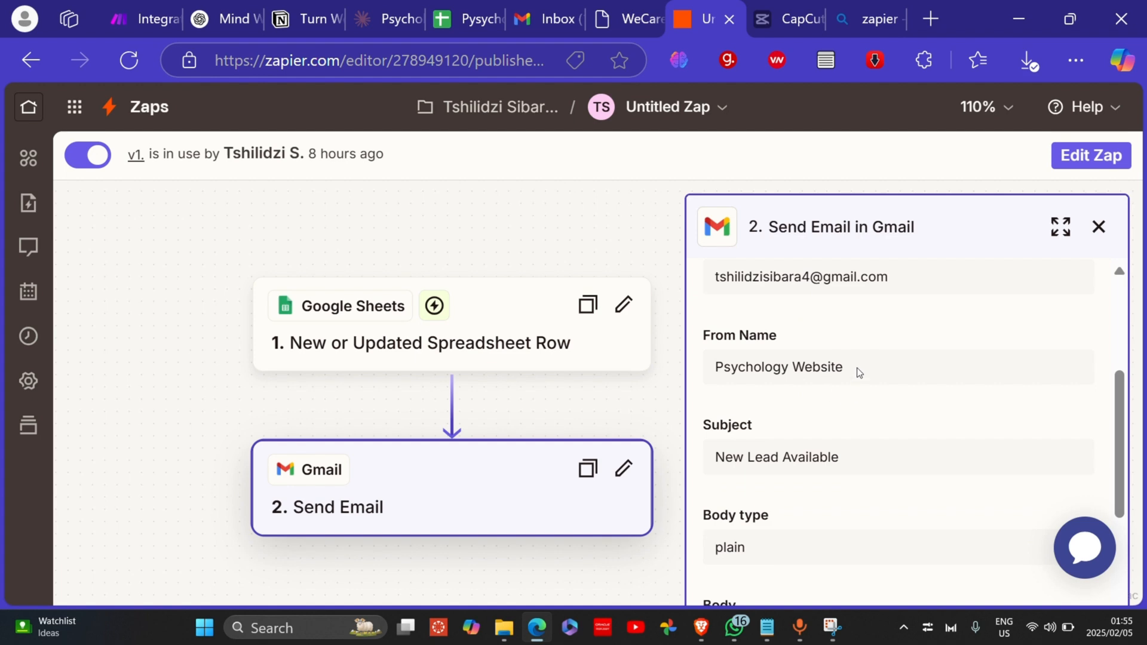
{"action": "left_click_drag", "start_coordinate": [858, 368], "coordinate": [720, 361]}
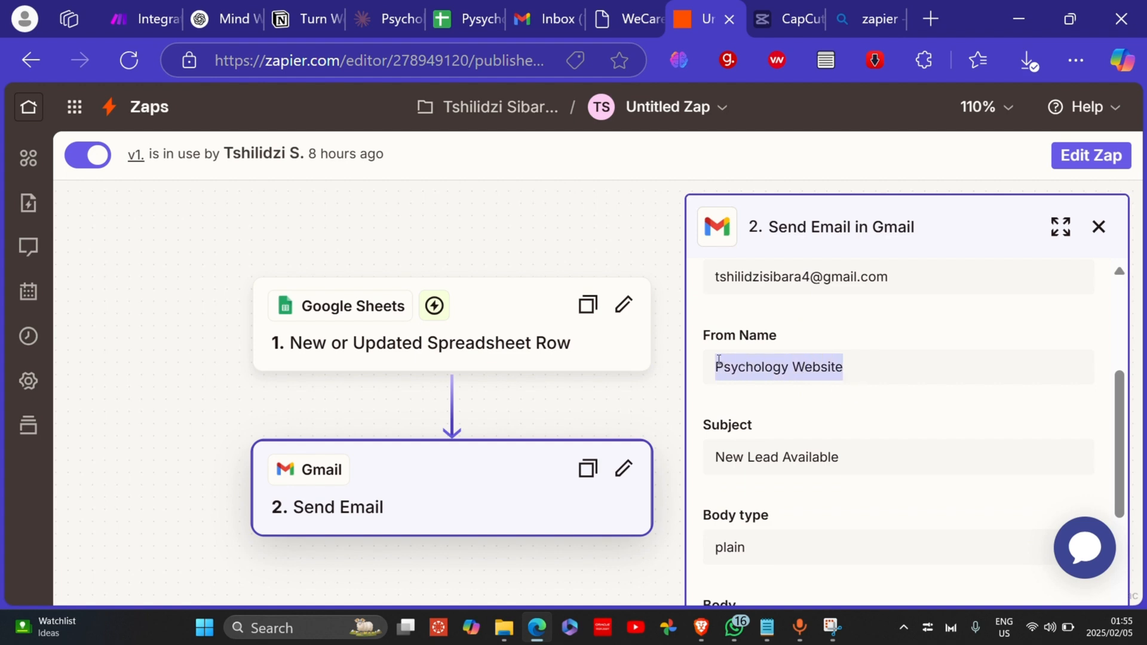
{"action": "left_click", "coordinate": [882, 367]}
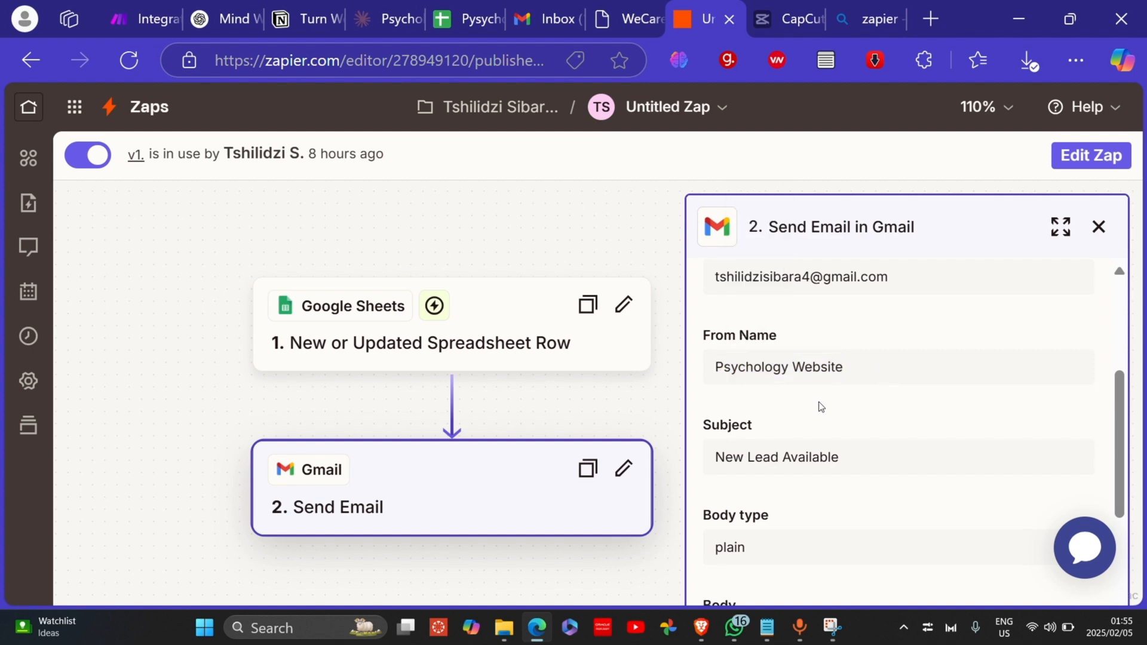
{"action": "scroll", "coordinate": [821, 407], "scroll_direction": "down", "scroll_amount": 2}
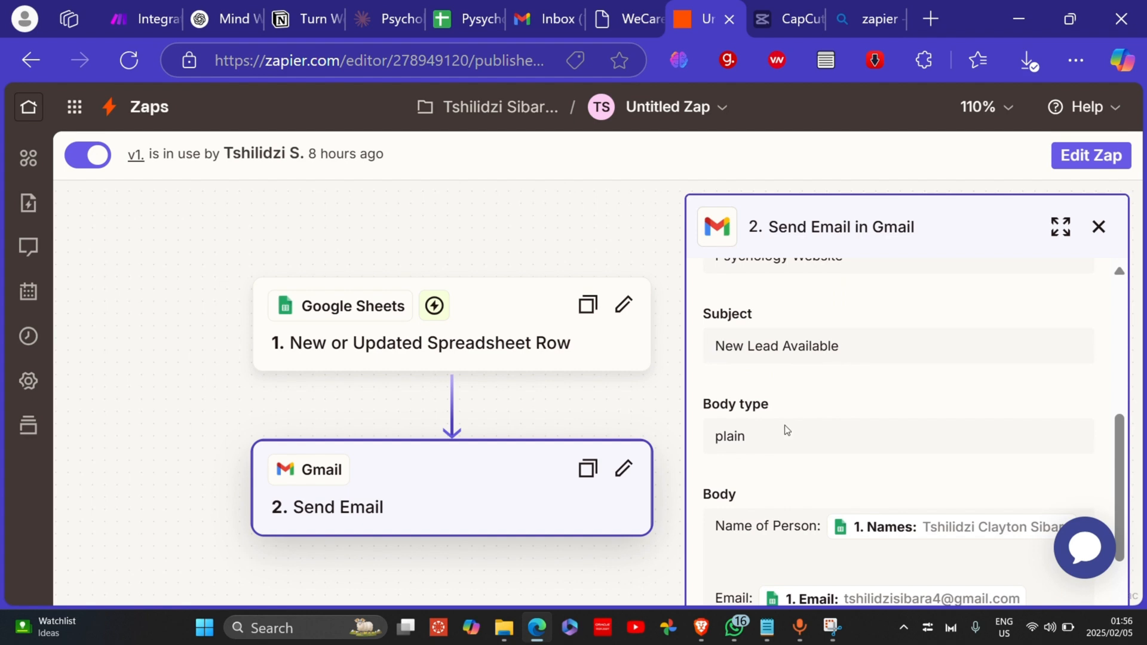
{"action": "scroll", "coordinate": [794, 448], "scroll_direction": "down", "scroll_amount": 2}
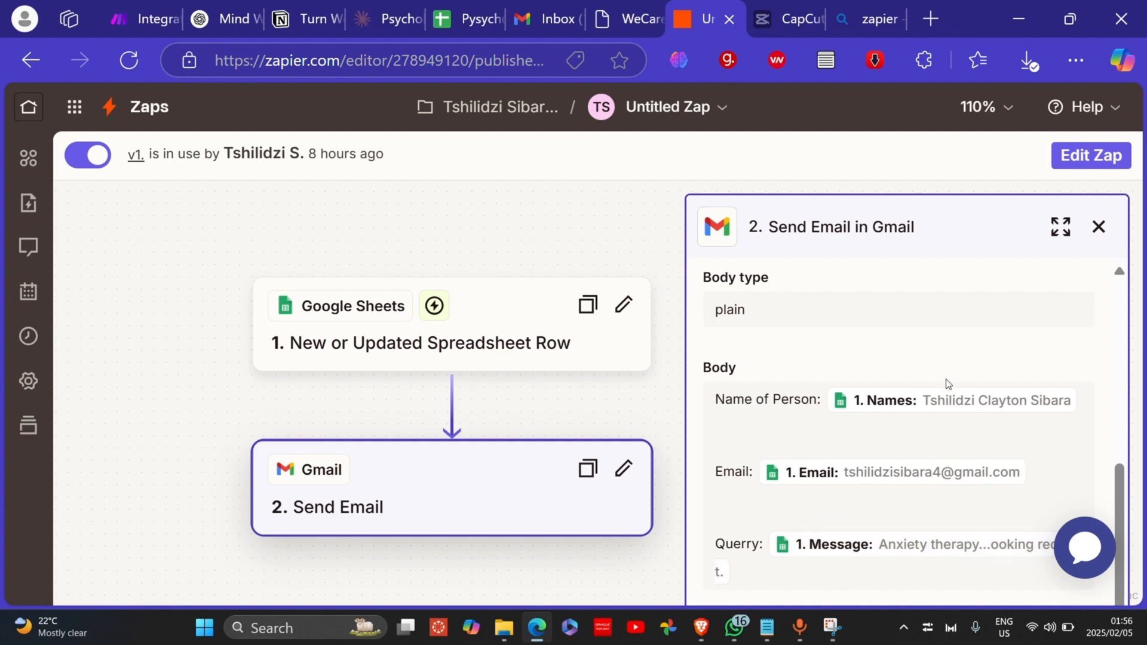
{"action": "left_click", "coordinate": [447, 19]}
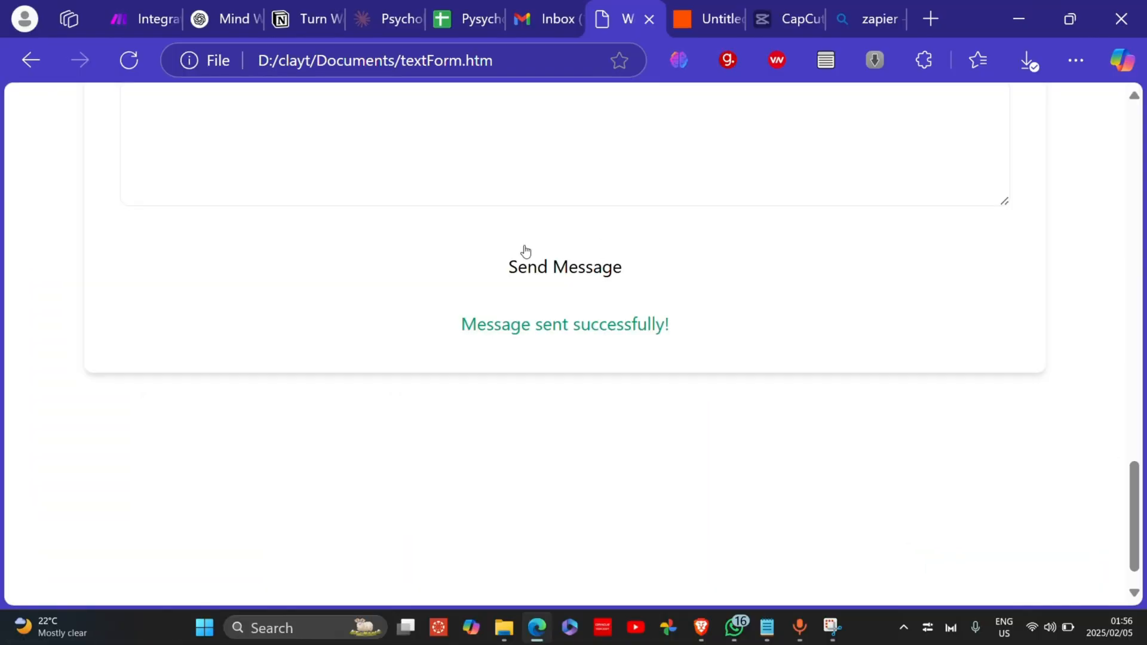
Step: Enter the contact's full name in Name and a test e-mail address in Email
{"action": "scroll", "coordinate": [445, 297], "scroll_direction": "up", "scroll_amount": 5}
{"action": "scroll", "coordinate": [452, 308], "scroll_direction": "down", "scroll_amount": 3}
{"action": "scroll", "coordinate": [453, 308], "scroll_direction": "up", "scroll_amount": 2}
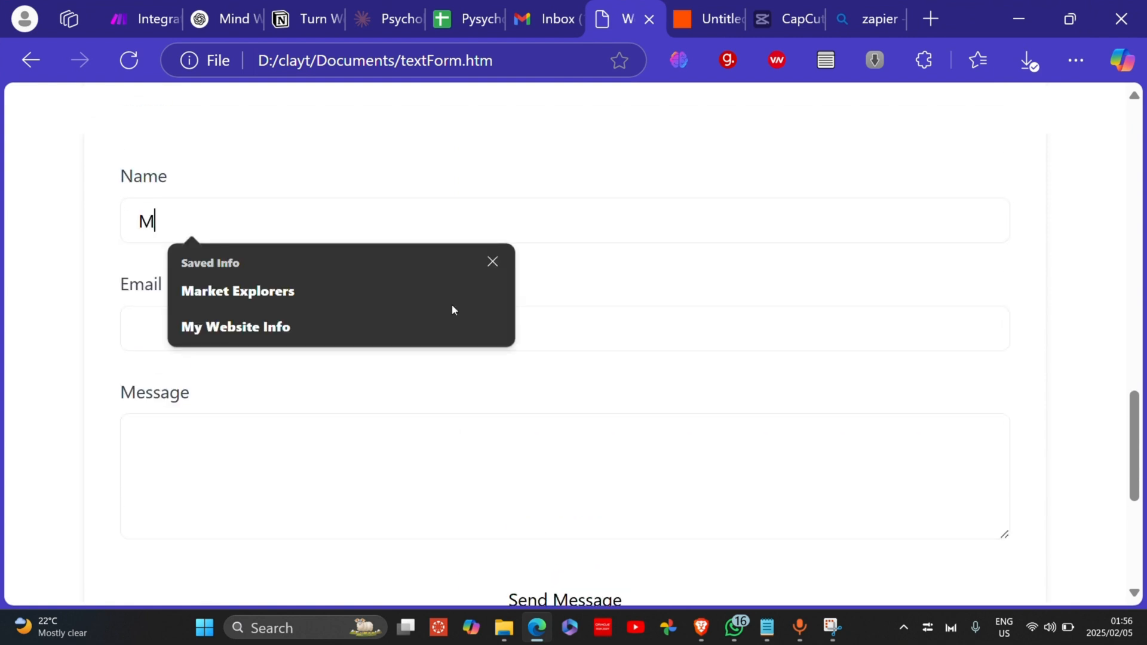
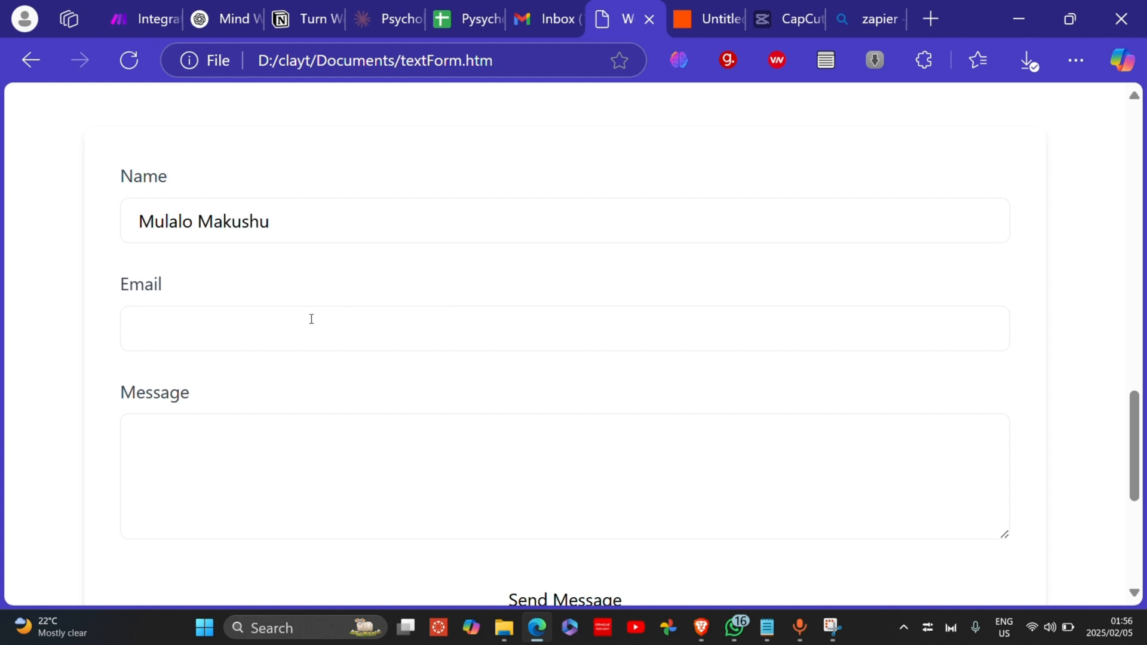
{"action": "left_click", "coordinate": [280, 341]}
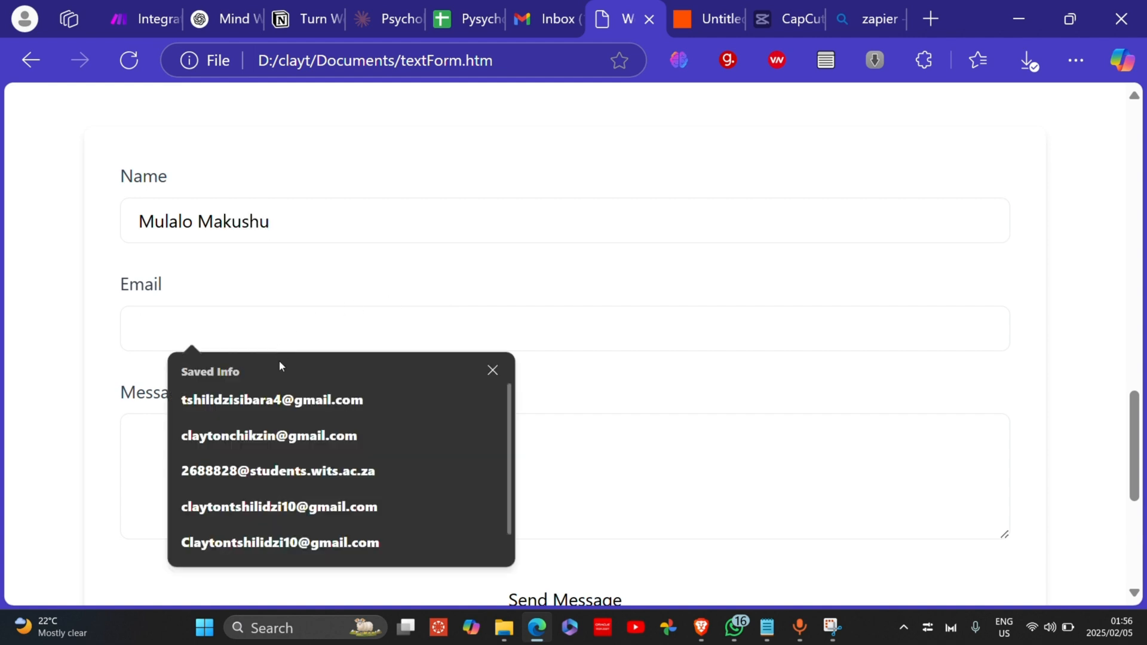
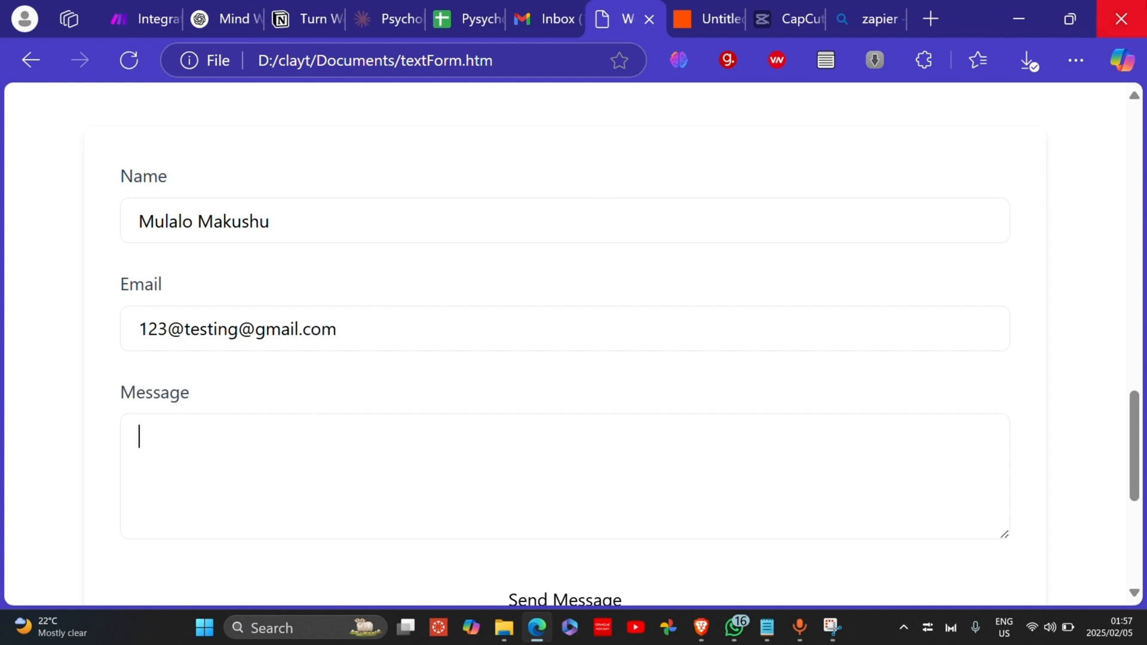
Step: Paste Copilot's drafted Message 1, about anxiety and booking therapy sessions, into the Message field
{"action": "left_click", "coordinate": [1115, 61]}
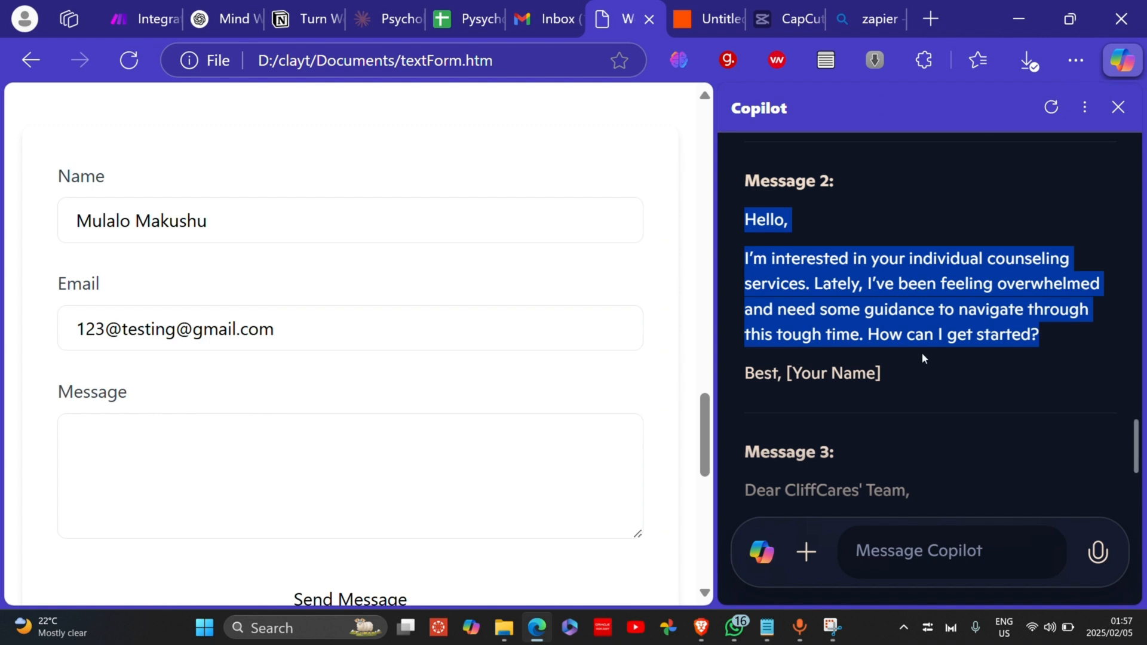
{"action": "scroll", "coordinate": [919, 354], "scroll_direction": "up", "scroll_amount": 3}
{"action": "scroll", "coordinate": [902, 339], "scroll_direction": "up", "scroll_amount": 2}
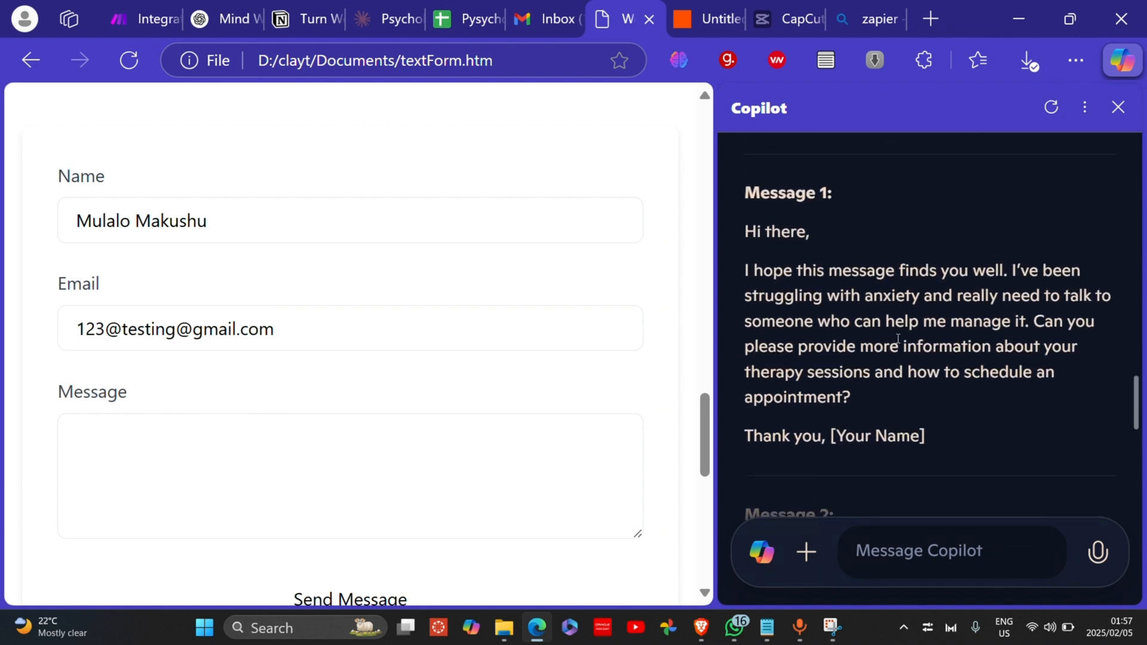
{"action": "left_click_drag", "start_coordinate": [743, 231], "coordinate": [855, 401]}
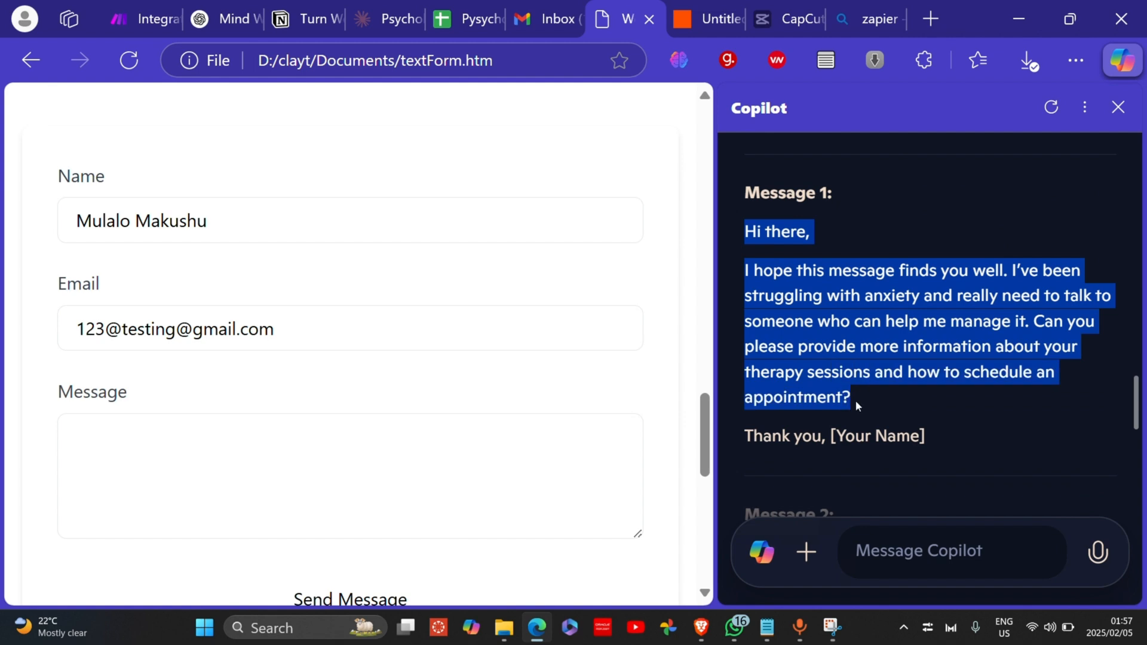
{"action": "right_click", "coordinate": [848, 330]}
{"action": "left_click", "coordinate": [891, 353]}
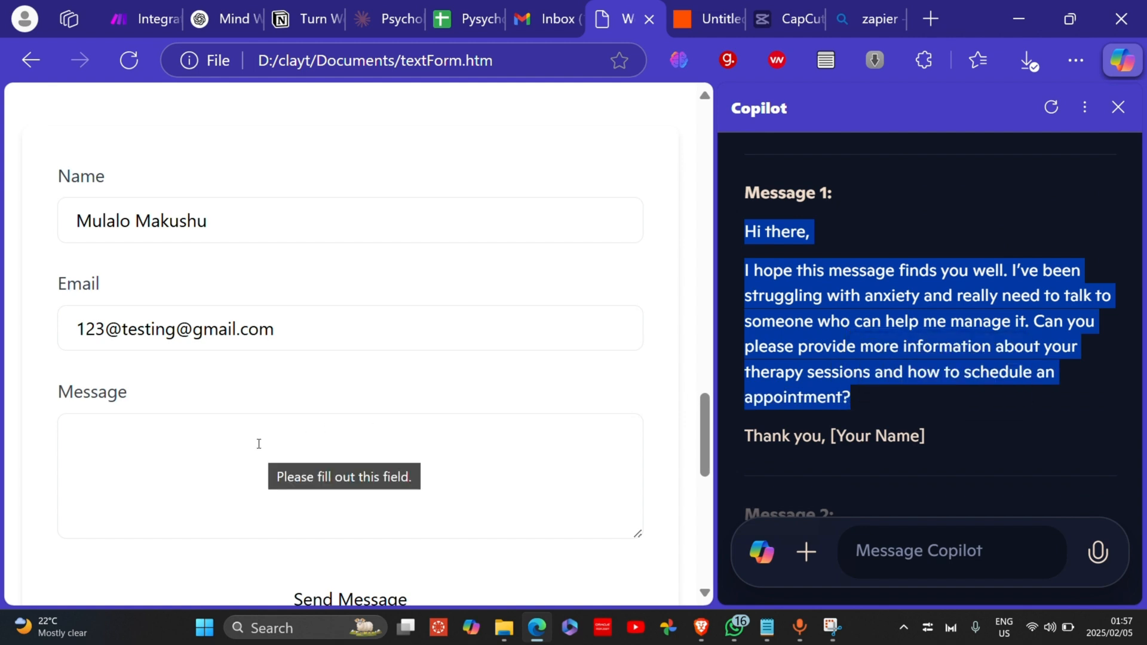
{"action": "right_click", "coordinate": [257, 441]}
{"action": "left_click", "coordinate": [348, 368]}
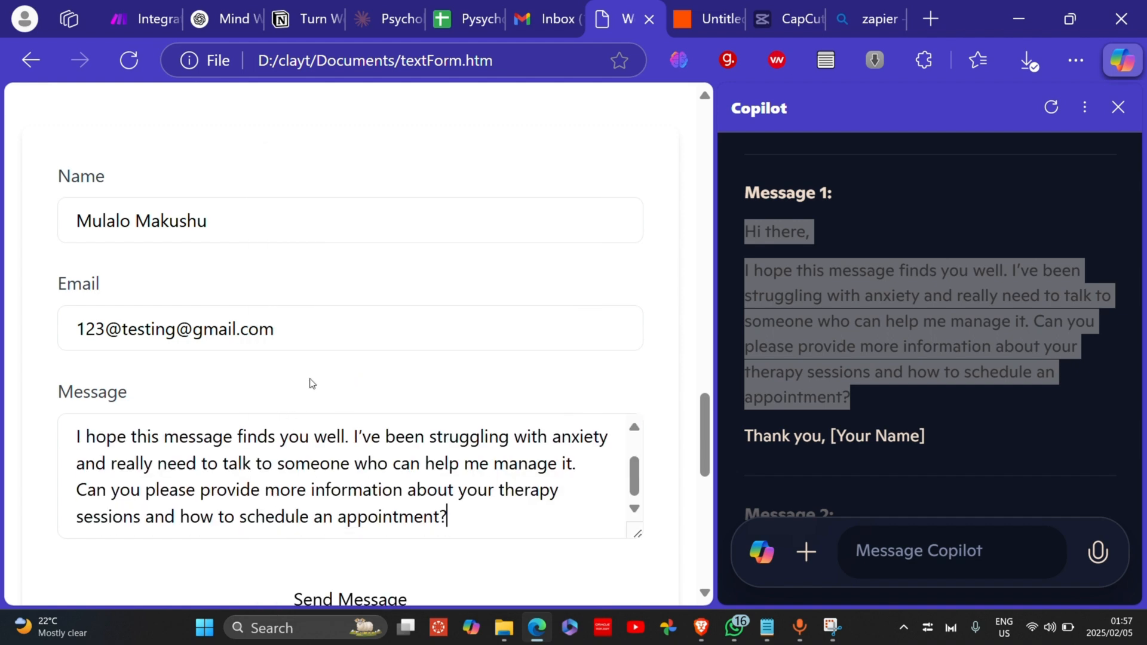
{"action": "scroll", "coordinate": [310, 385], "scroll_direction": "down", "scroll_amount": 2}
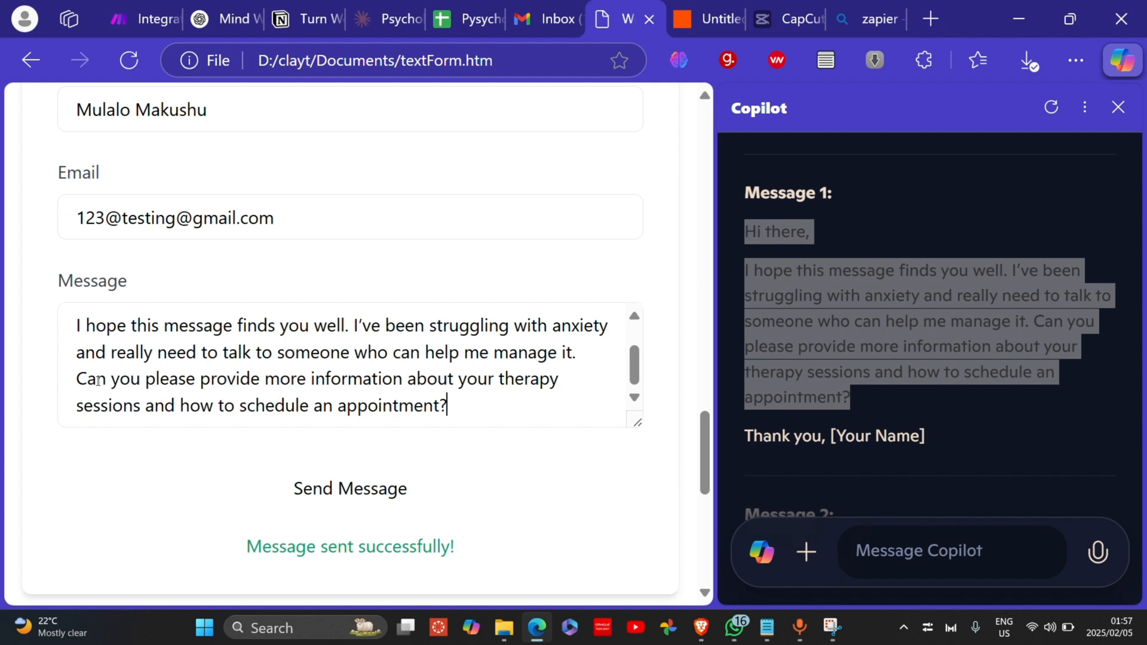
{"action": "left_click_drag", "start_coordinate": [87, 379], "coordinate": [304, 395]}
Step: Submit the contact form and delete the stray @ from the email address
{"action": "left_click", "coordinate": [356, 382]}
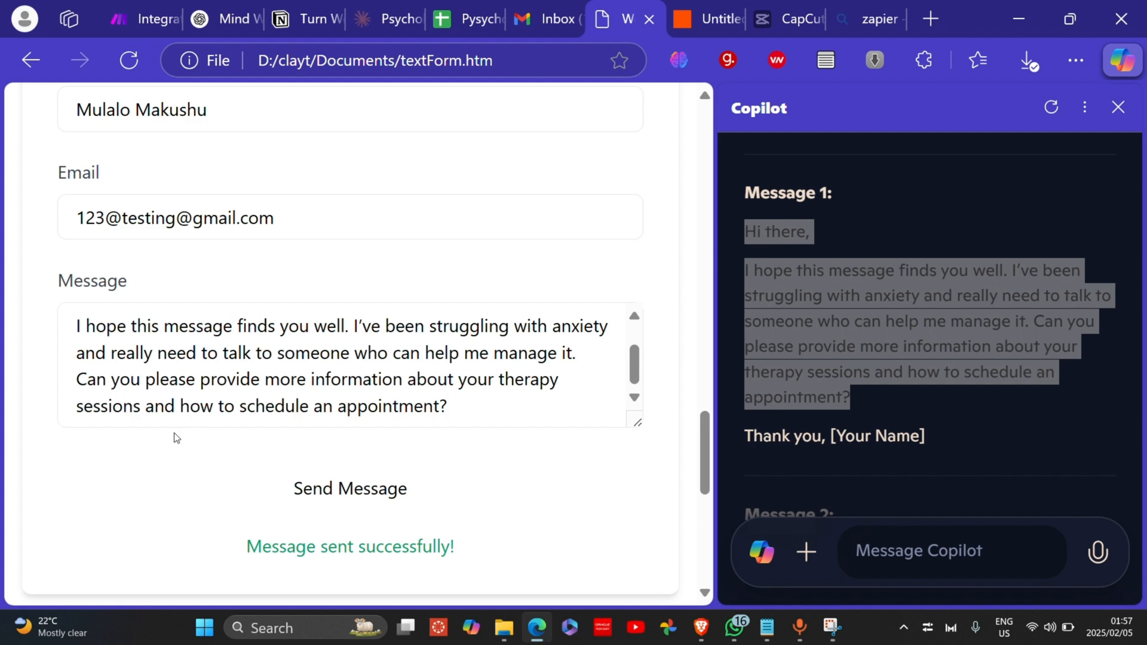
{"action": "left_click", "coordinate": [356, 496]}
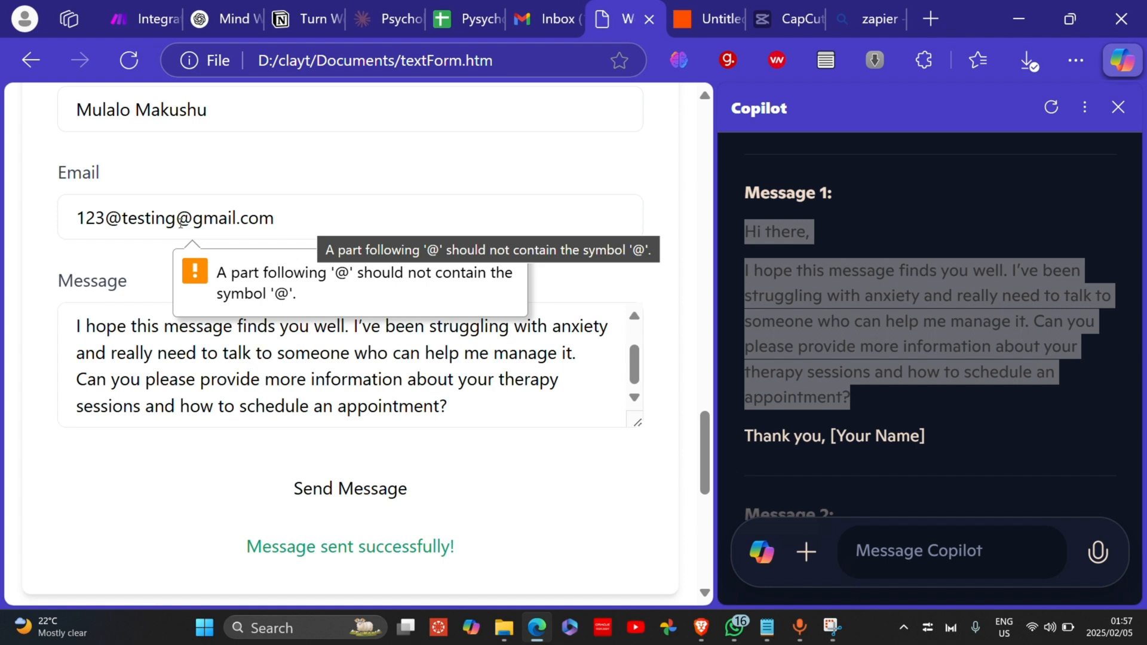
{"action": "left_click", "coordinate": [123, 216]}
{"action": "key", "text": "BackSpace"}
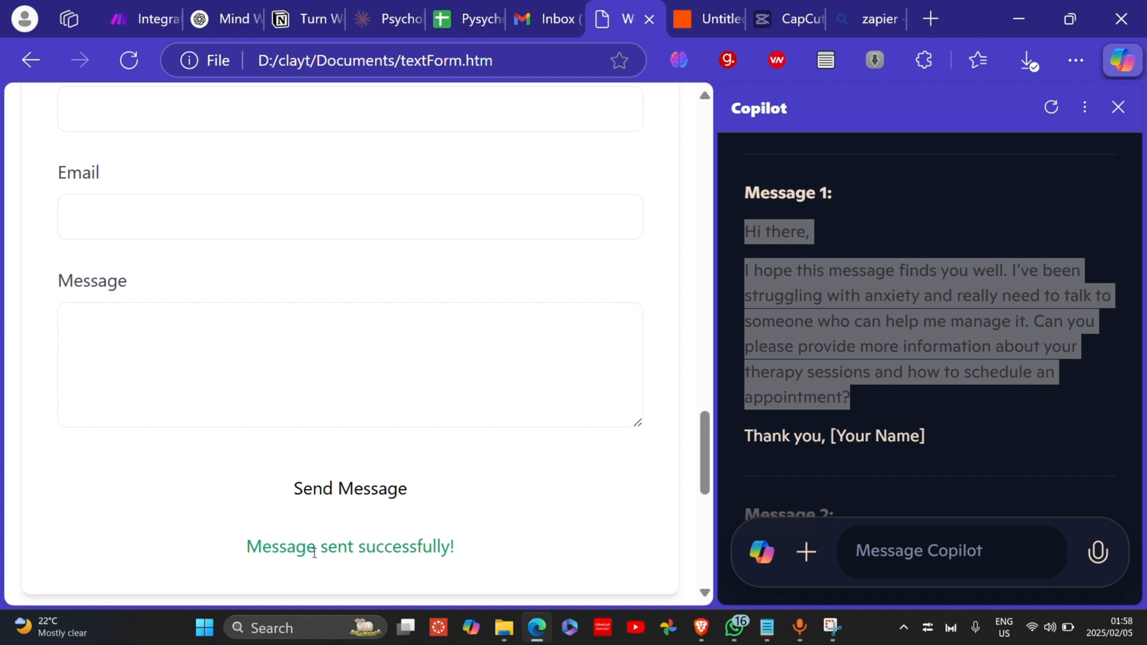
Step: Run the Make.com scenario once on the existing queued webhook data and review the webhook output
{"action": "left_click", "coordinate": [127, 7]}
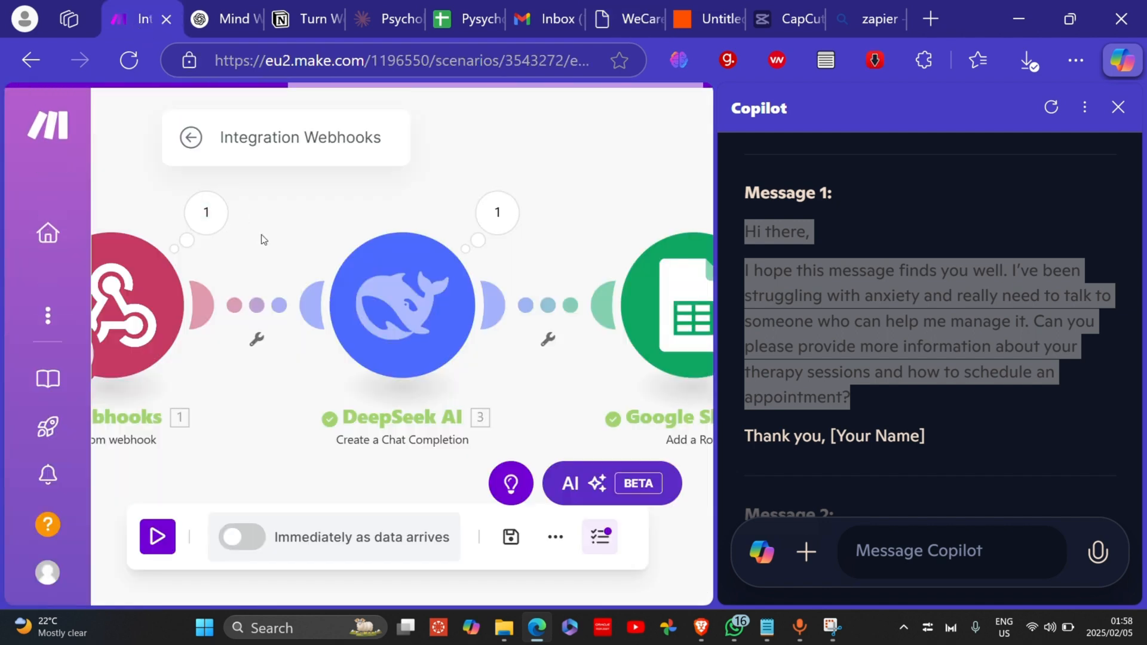
{"action": "left_click", "coordinate": [1117, 107]}
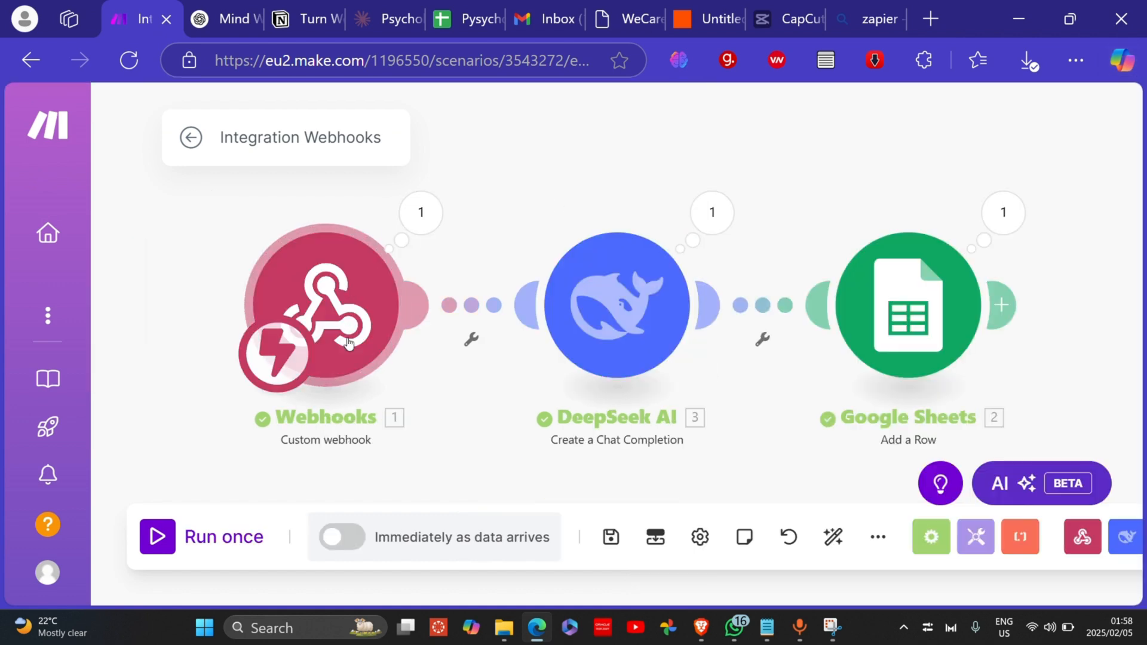
{"action": "left_click", "coordinate": [420, 213]}
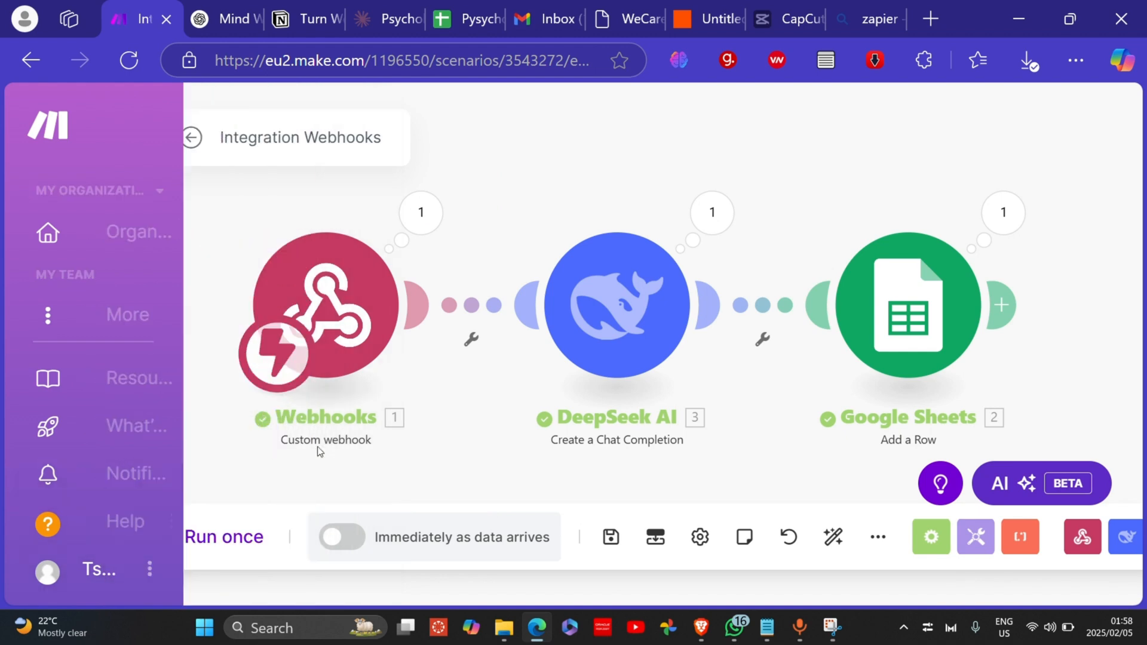
{"action": "left_click", "coordinate": [153, 536]}
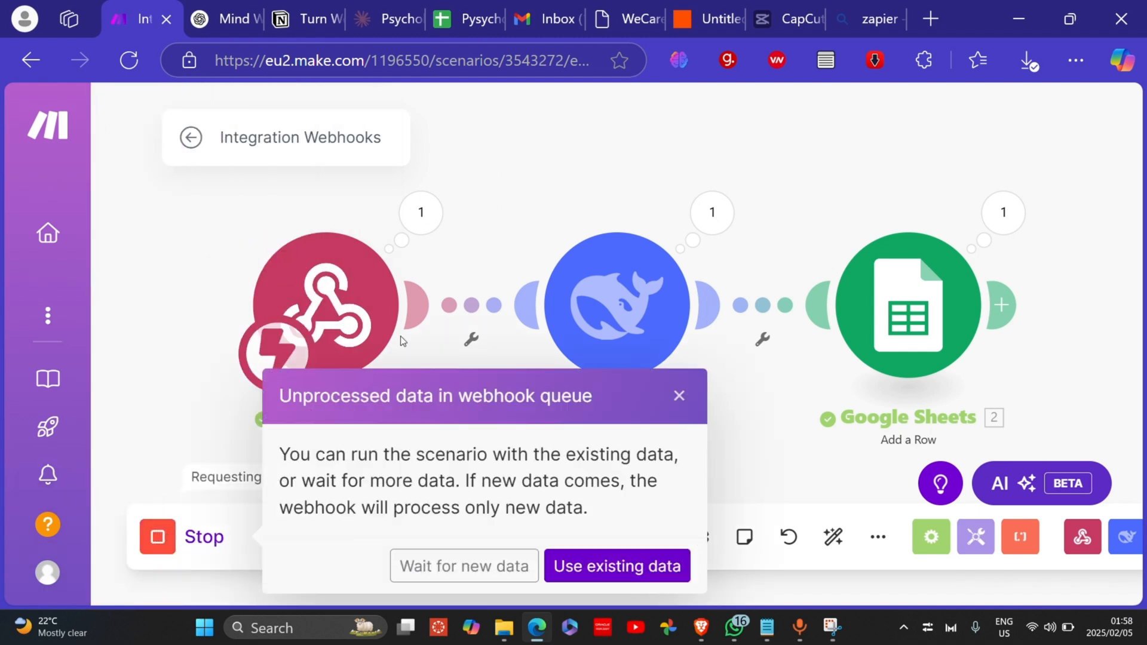
{"action": "left_click", "coordinate": [562, 565]}
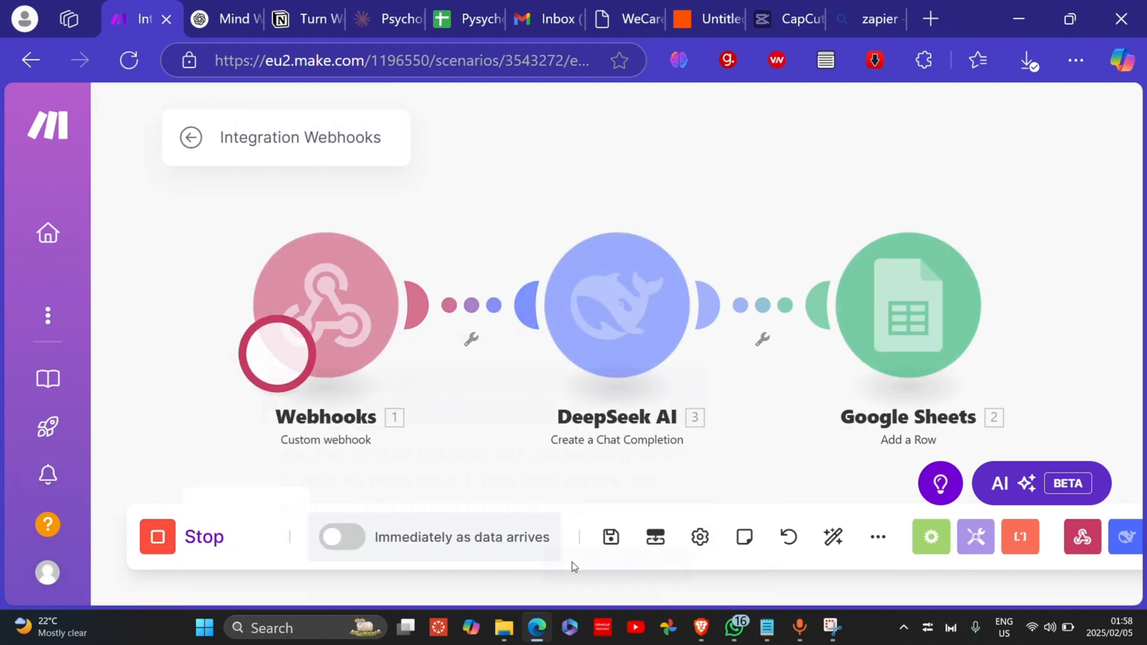
{"action": "left_click", "coordinate": [418, 216]}
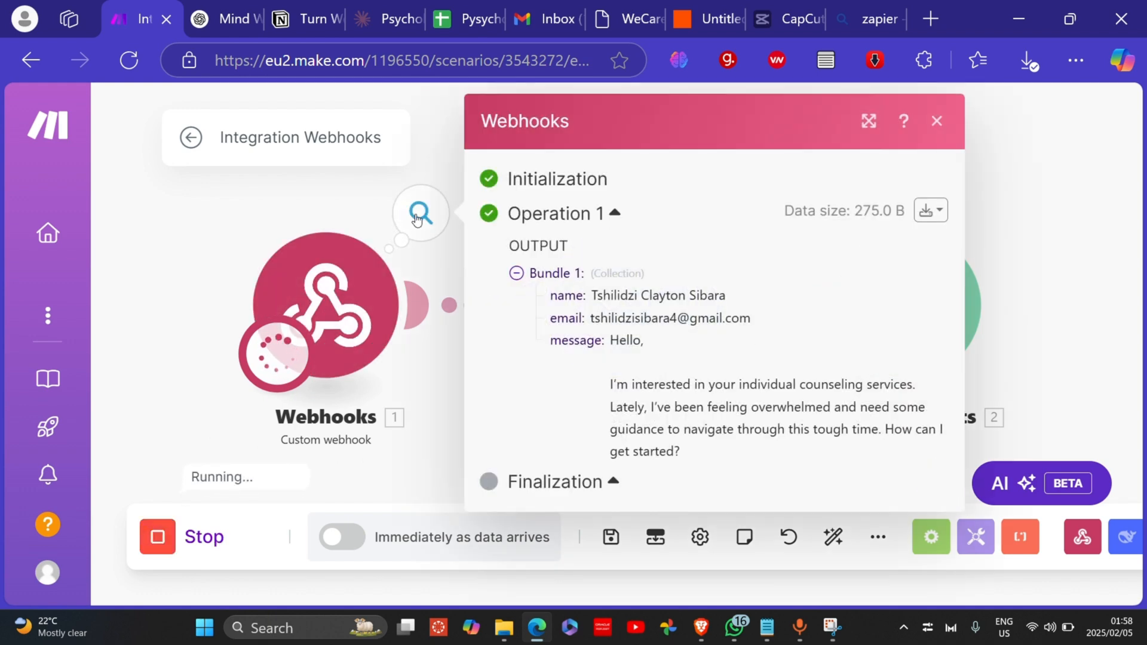
{"action": "left_click", "coordinate": [417, 382]}
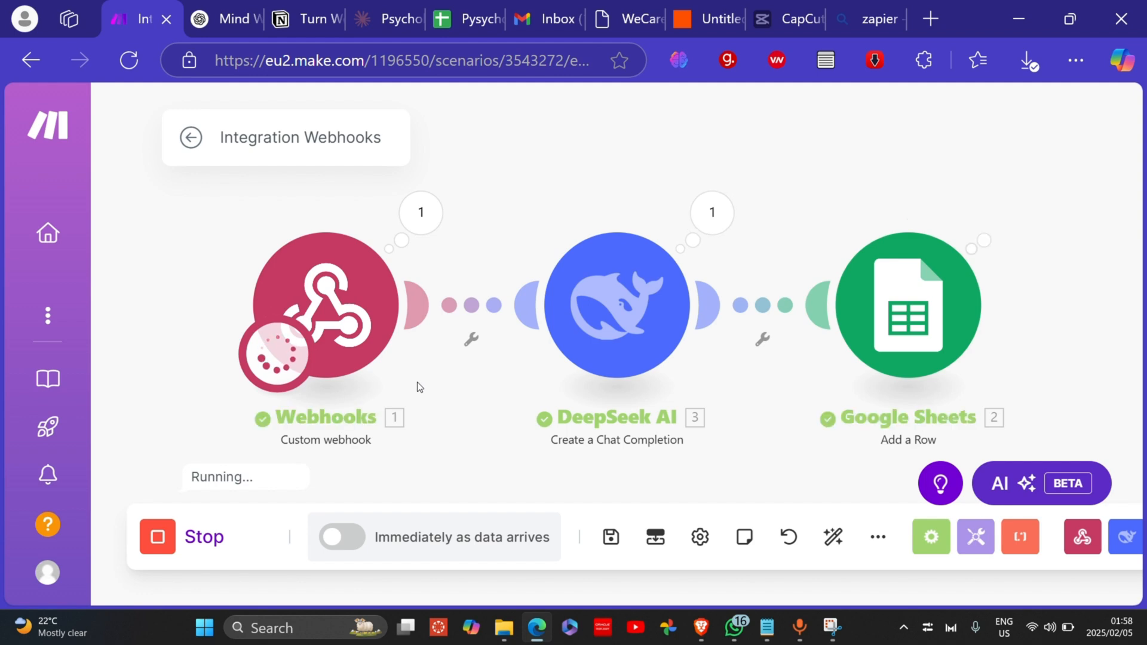
{"action": "left_click", "coordinate": [420, 214]}
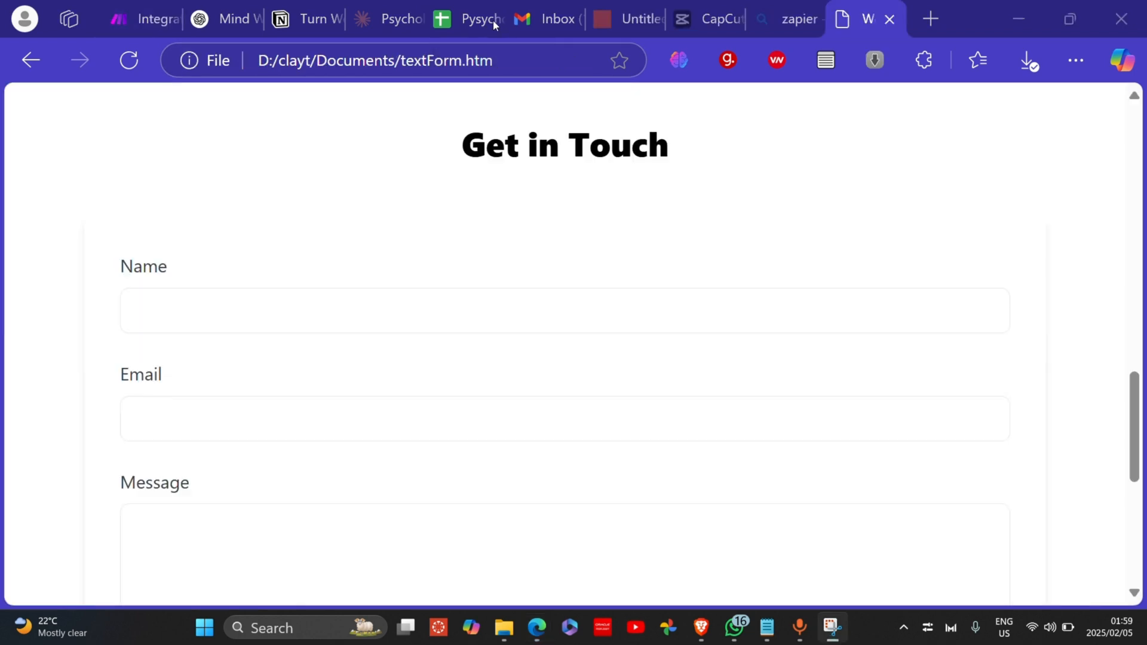
Step: Enter the test contact's full name and e-mail address into the Name and Email fields
{"action": "left_click", "coordinate": [247, 321]}
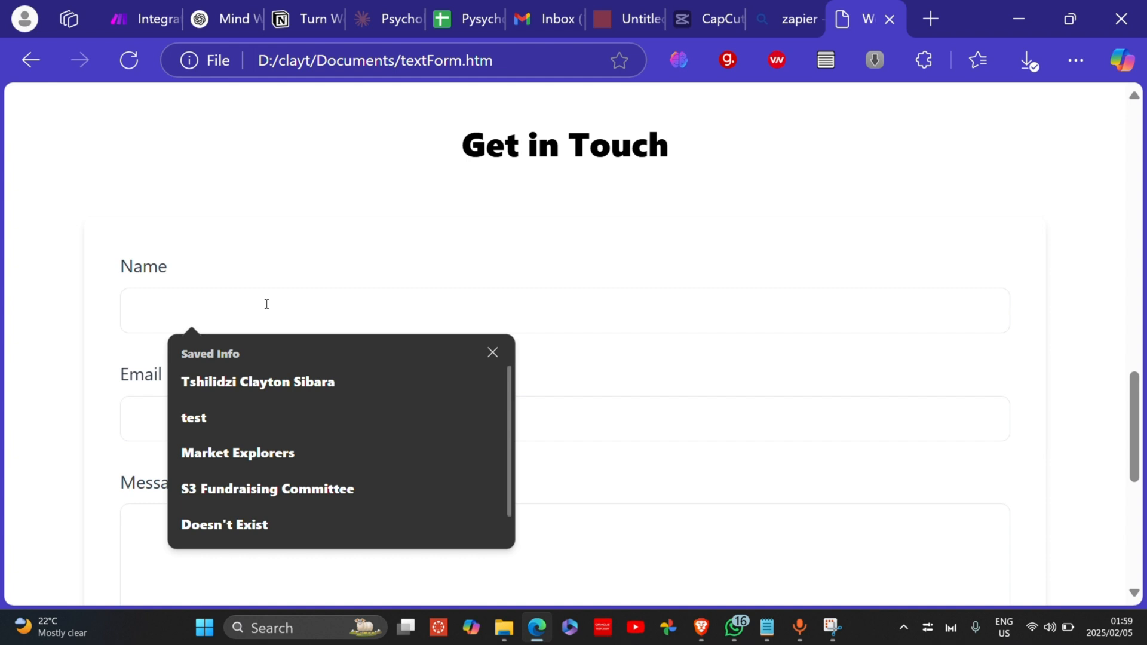
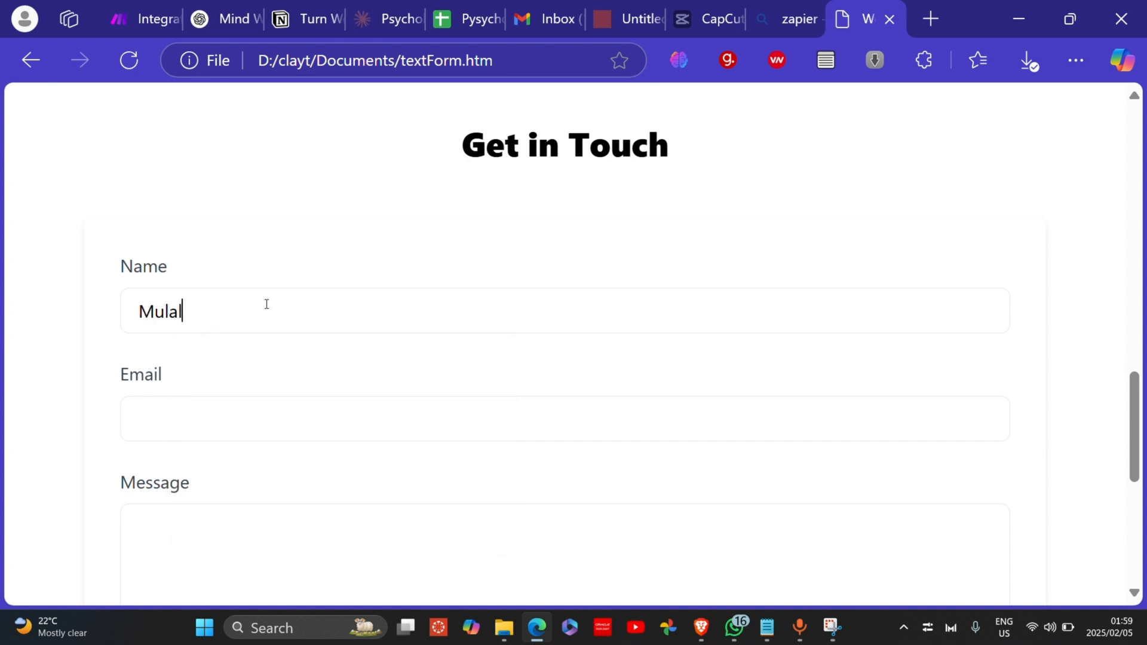
{"action": "left_click", "coordinate": [251, 409]}
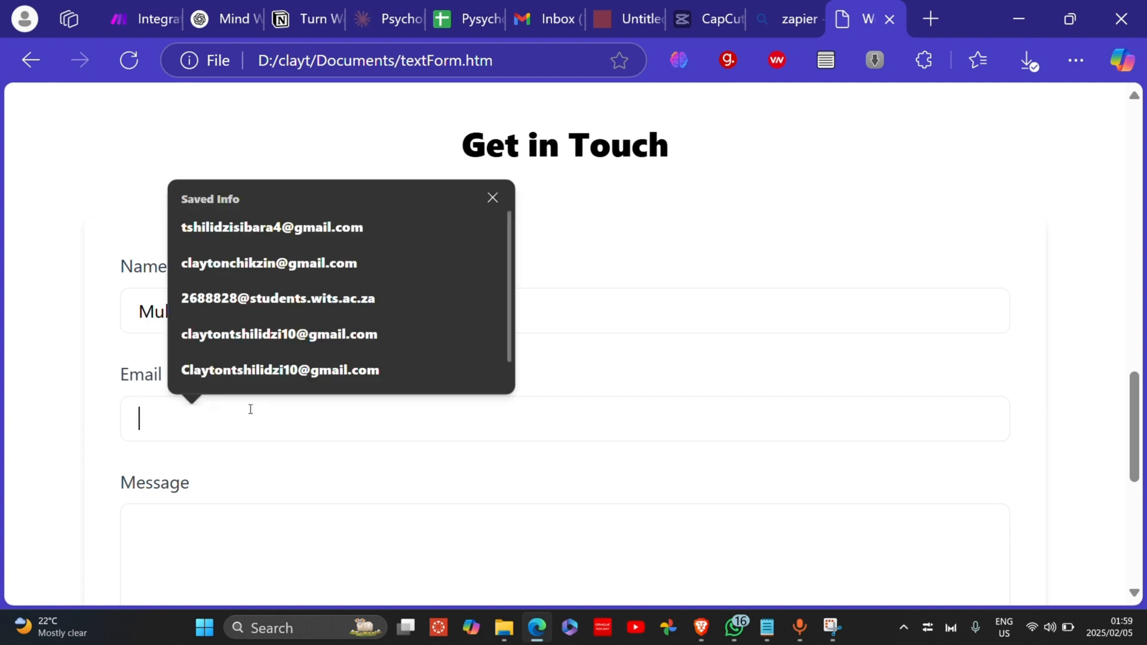
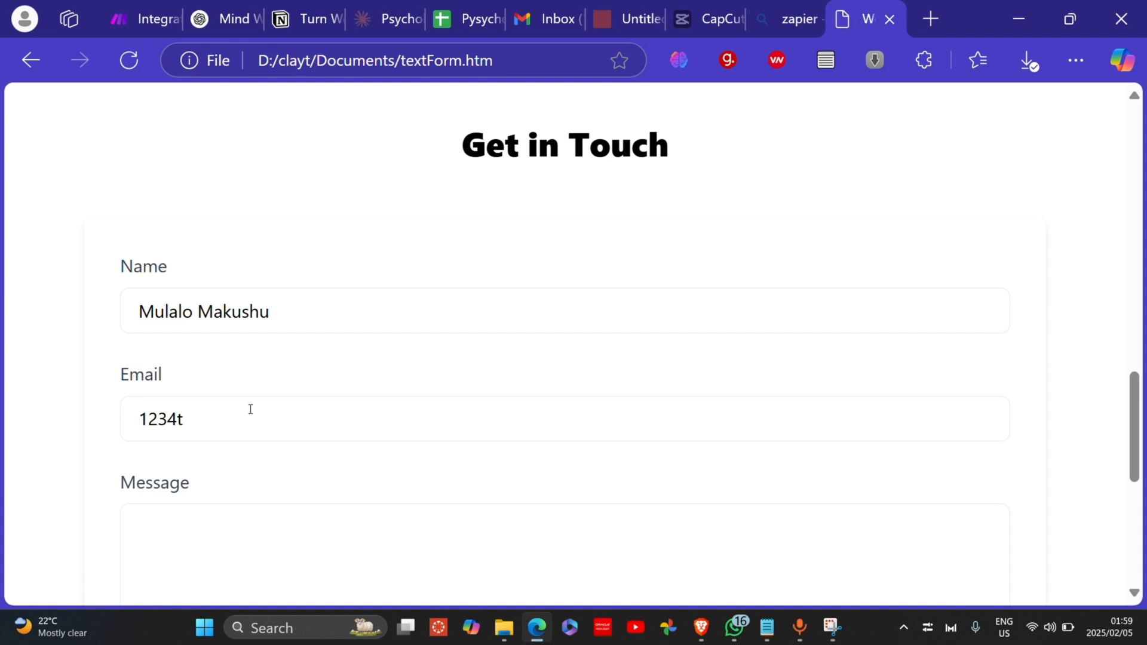
{"action": "scroll", "coordinate": [251, 409], "scroll_direction": "down", "scroll_amount": 3}
{"action": "left_click", "coordinate": [251, 410]}
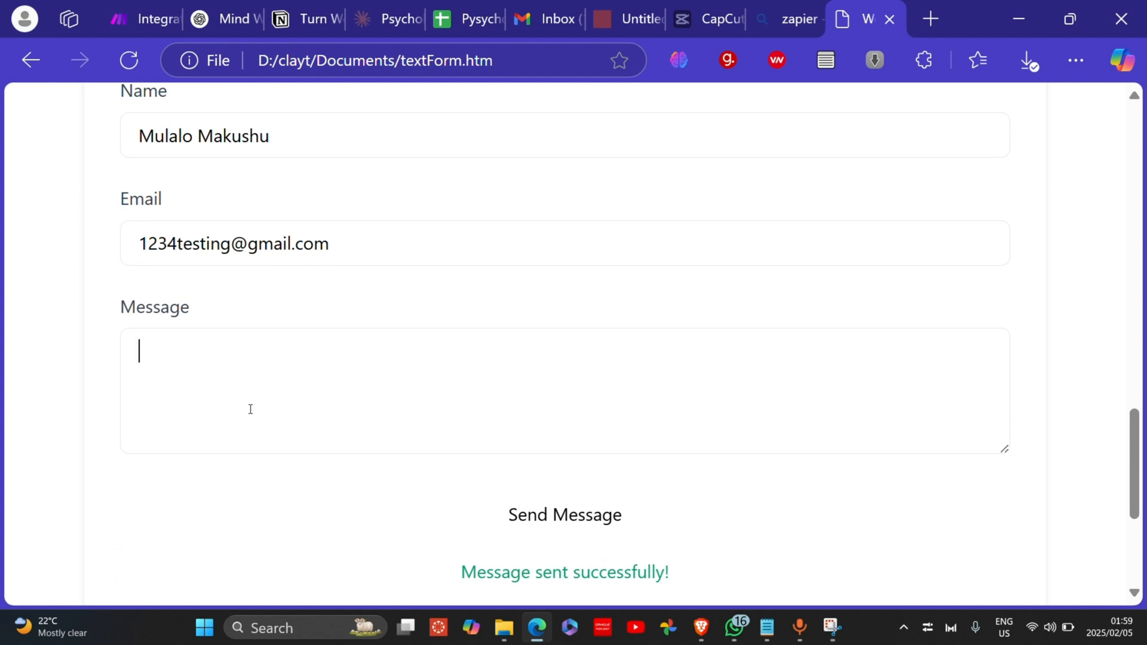
{"action": "left_click", "coordinate": [1124, 60]}
Step: Paste Copilot's first drafted anxiety-therapy enquiry into the Message field
{"action": "right_click", "coordinate": [848, 337]}
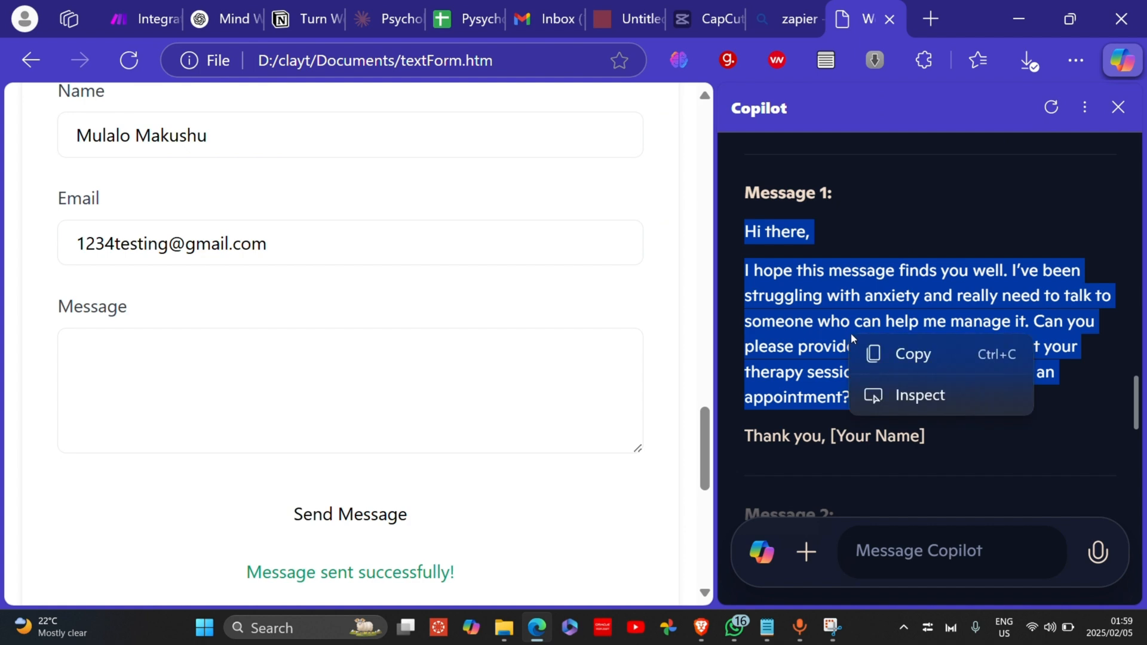
{"action": "left_click", "coordinate": [908, 353]}
{"action": "right_click", "coordinate": [224, 380]}
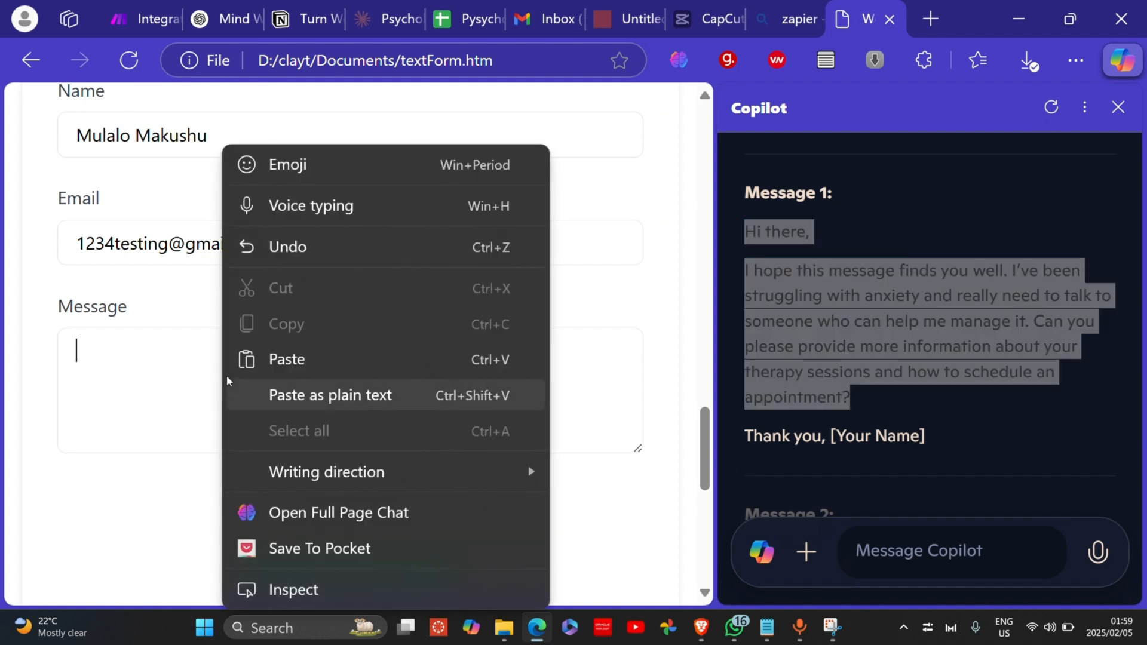
{"action": "left_click", "coordinate": [260, 364]}
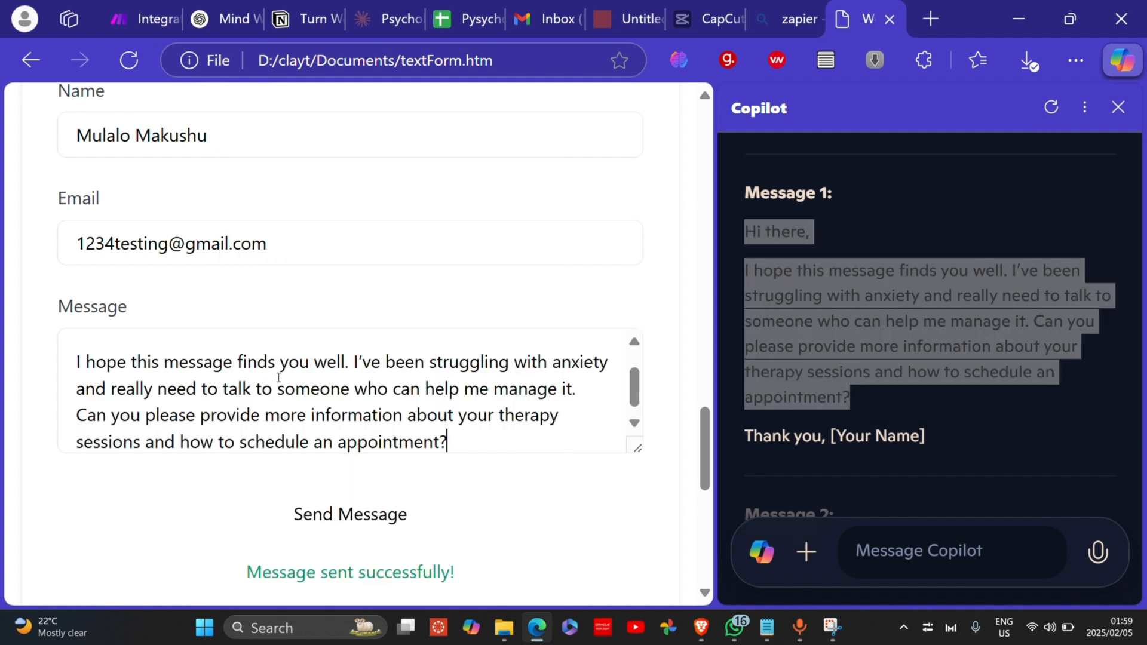
{"action": "left_click", "coordinate": [1119, 108]}
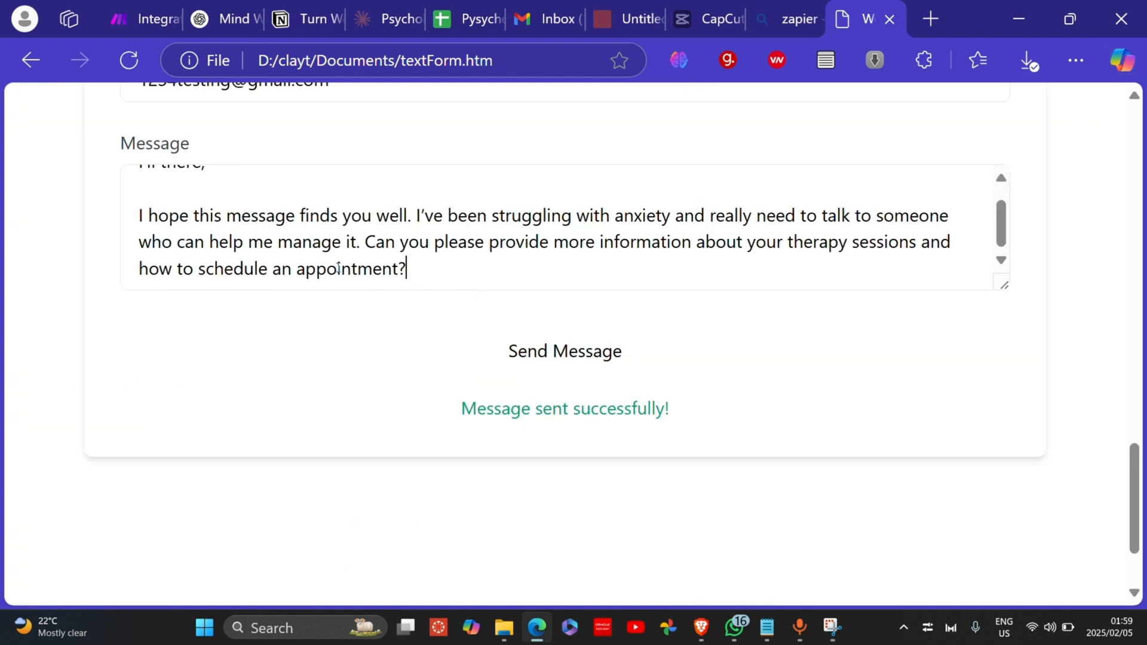
Step: Review the pasted message text and send the contact form
{"action": "left_click_drag", "start_coordinate": [199, 218], "coordinate": [345, 218]}
{"action": "left_click_drag", "start_coordinate": [511, 218], "coordinate": [767, 218]}
{"action": "left_click", "coordinate": [876, 216]}
{"action": "left_click_drag", "start_coordinate": [441, 242], "coordinate": [489, 242]}
{"action": "left_click", "coordinate": [587, 242]}
{"action": "left_click", "coordinate": [540, 352]}
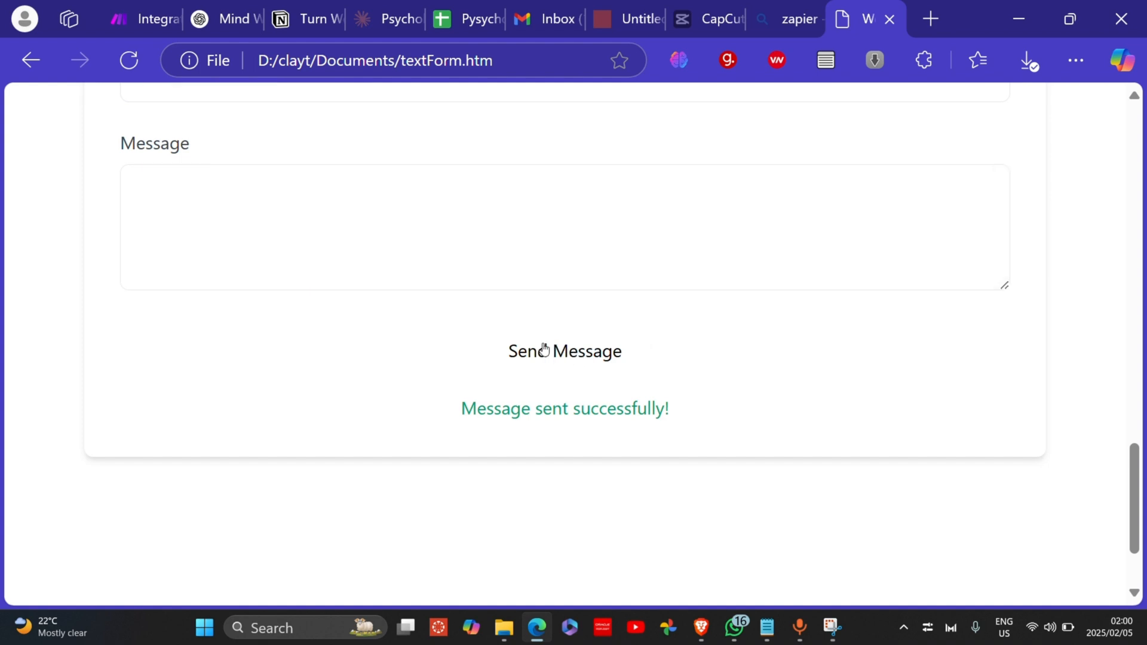
Step: Check the webhook output for the received name, email and message values
{"action": "left_click", "coordinate": [156, 19]}
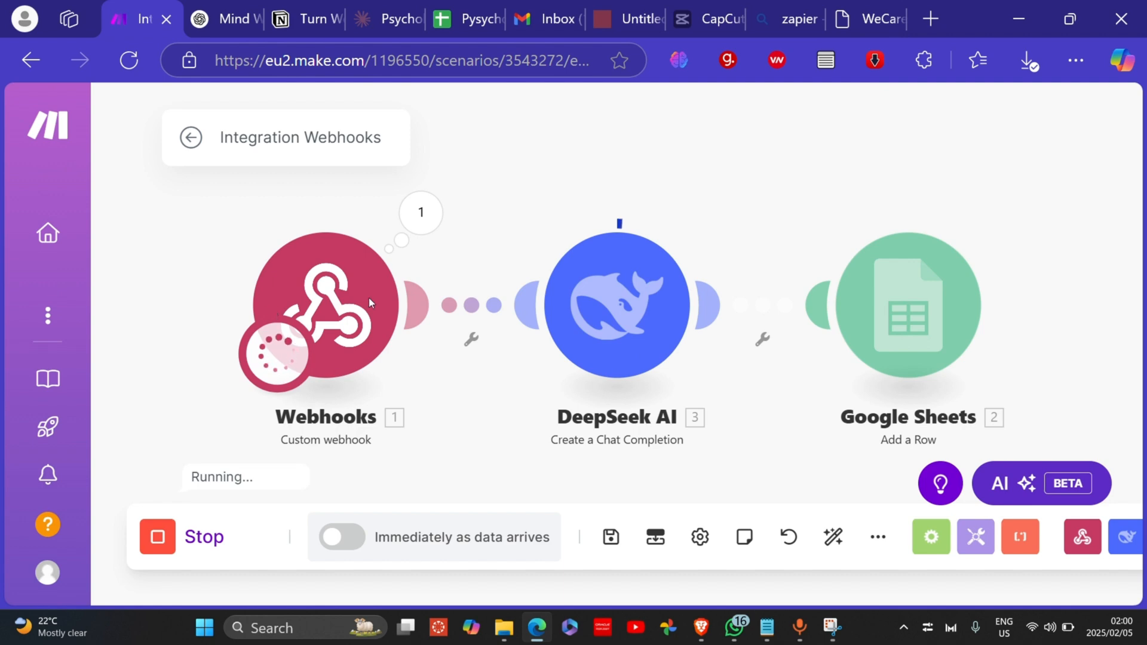
{"action": "left_click", "coordinate": [421, 214]}
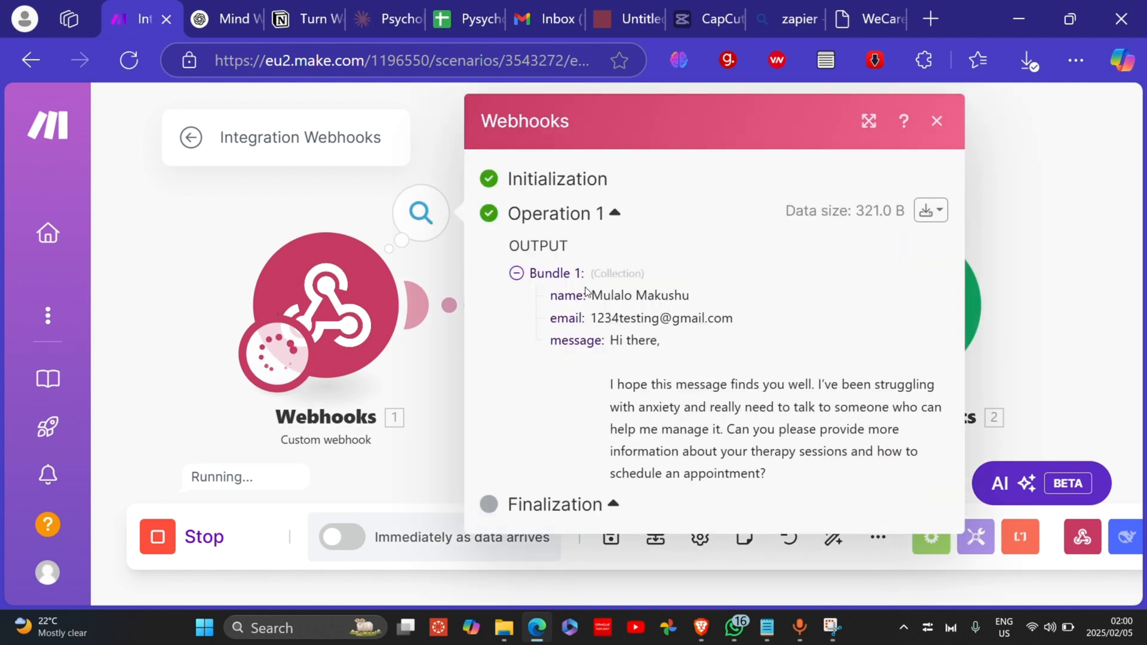
{"action": "left_click_drag", "start_coordinate": [590, 295], "coordinate": [708, 320]}
{"action": "left_click", "coordinate": [670, 349]}
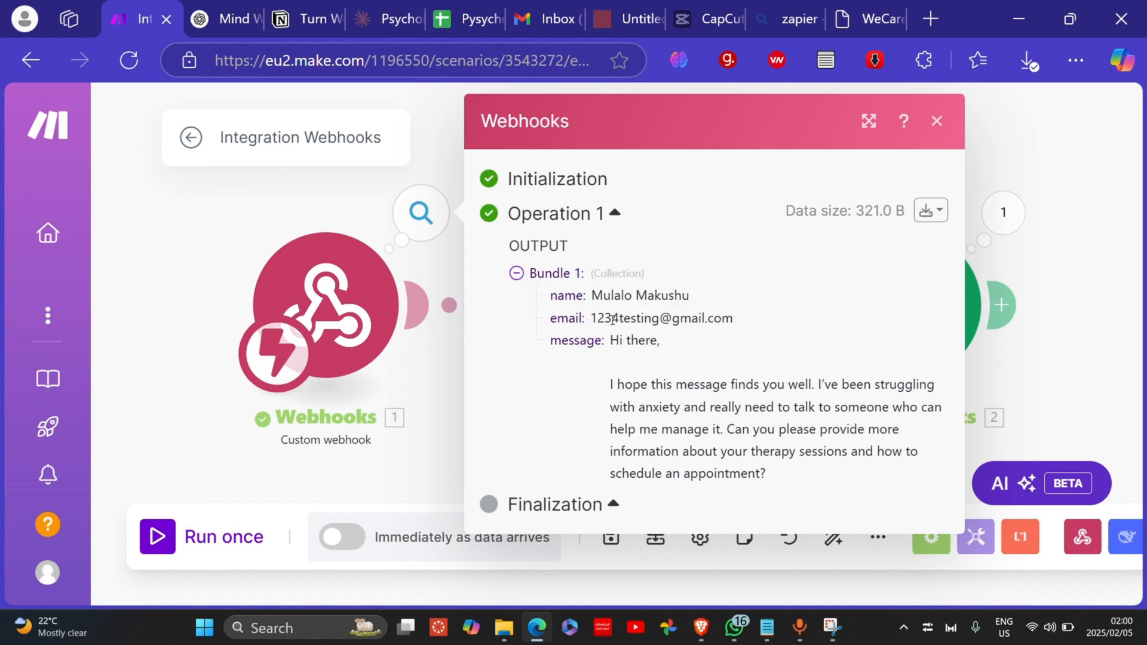
{"action": "left_click_drag", "start_coordinate": [591, 319], "coordinate": [686, 331]}
{"action": "left_click", "coordinate": [668, 350]}
{"action": "left_click_drag", "start_coordinate": [610, 384], "coordinate": [758, 429]}
{"action": "left_click", "coordinate": [1069, 305]}
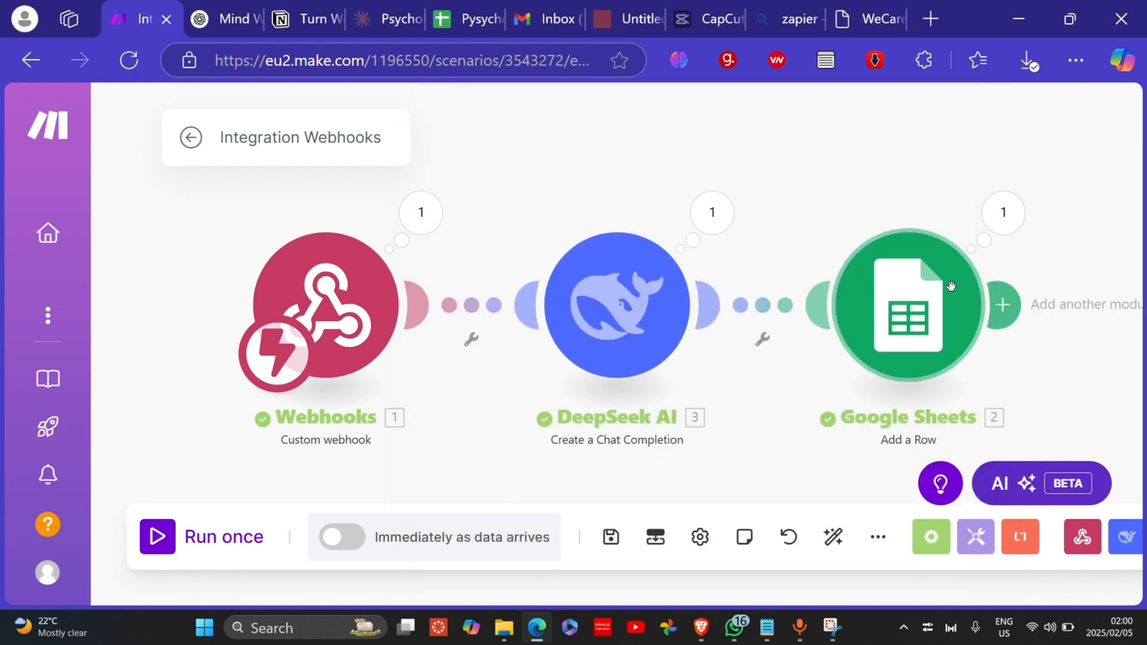
Step: Inspect the DeepSeek AI step's generated summary of the enquiry
{"action": "left_click", "coordinate": [723, 238]}
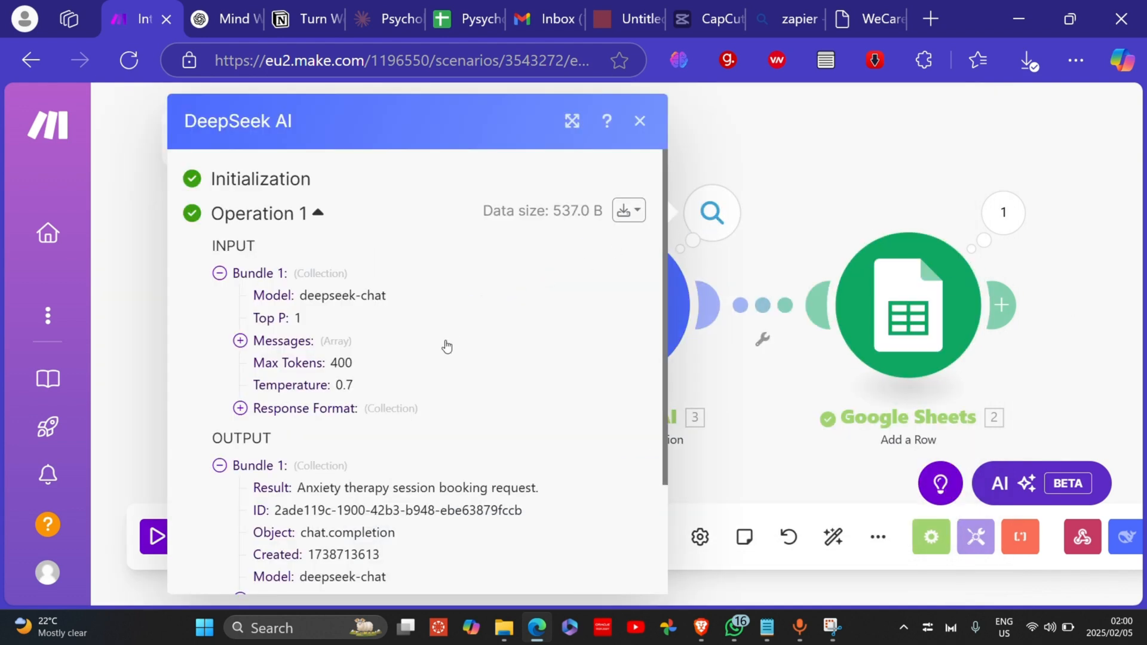
{"action": "scroll", "coordinate": [429, 392], "scroll_direction": "down", "scroll_amount": 3}
{"action": "left_click_drag", "start_coordinate": [301, 343], "coordinate": [536, 349]}
{"action": "left_click", "coordinate": [537, 370]}
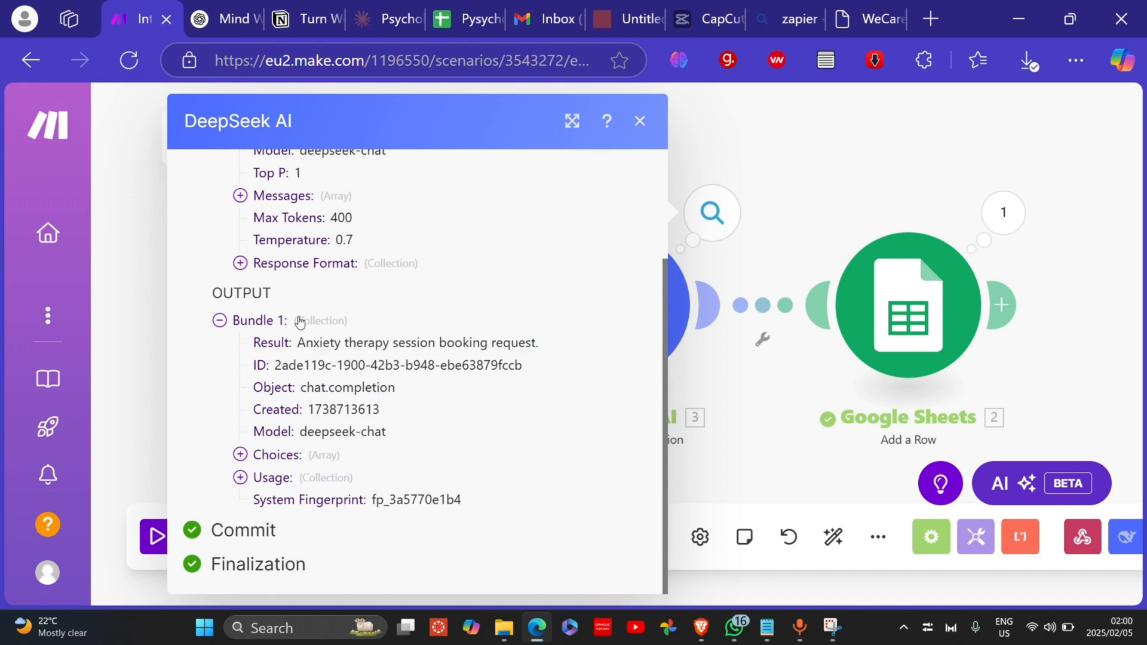
{"action": "left_click_drag", "start_coordinate": [480, 343], "coordinate": [392, 343]}
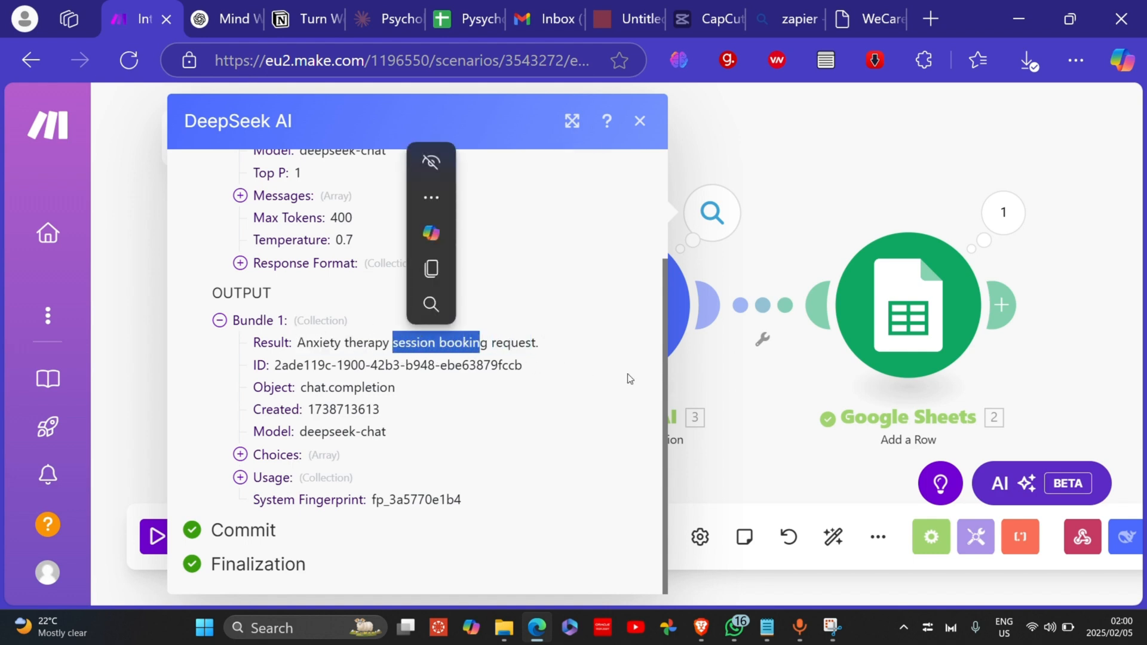
{"action": "left_click", "coordinate": [739, 411]}
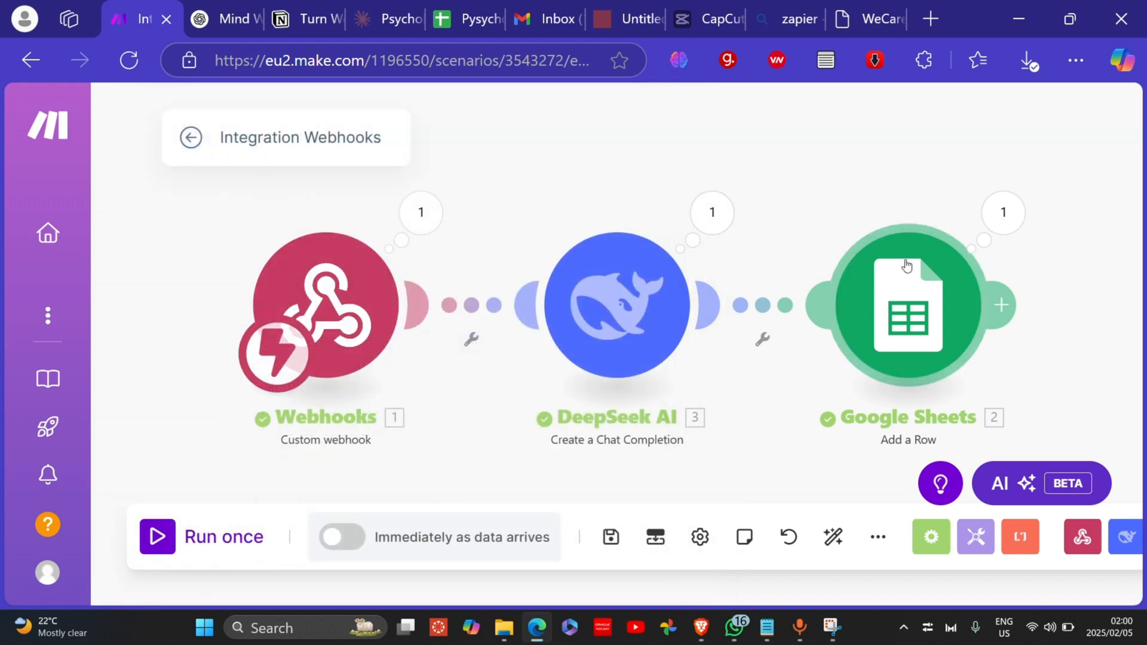
Step: Check the Google Sheets step's result for the newly added row
{"action": "left_click_drag", "start_coordinate": [845, 203], "coordinate": [699, 207]}
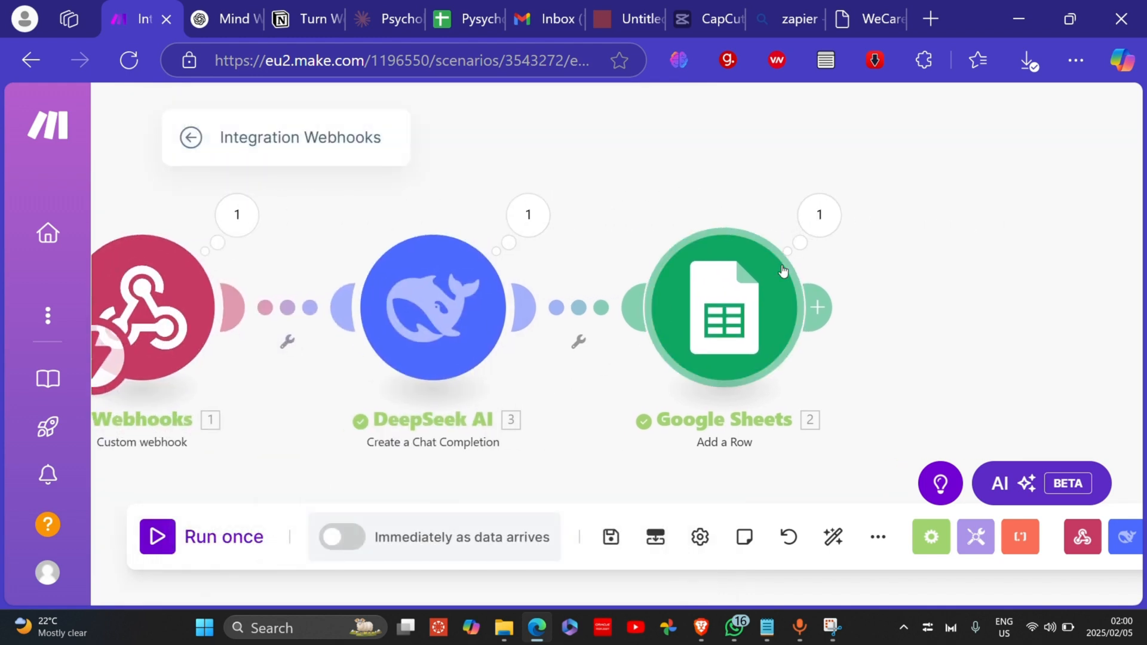
{"action": "left_click", "coordinate": [810, 230]}
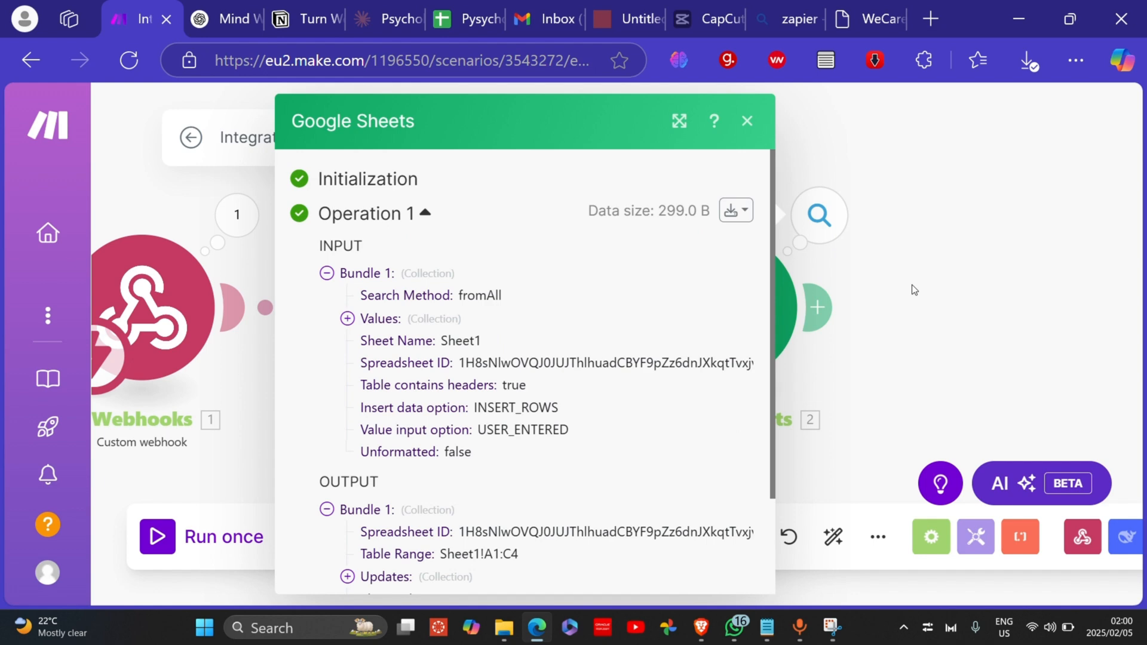
{"action": "scroll", "coordinate": [515, 371], "scroll_direction": "down", "scroll_amount": 3}
{"action": "left_click", "coordinate": [956, 355]}
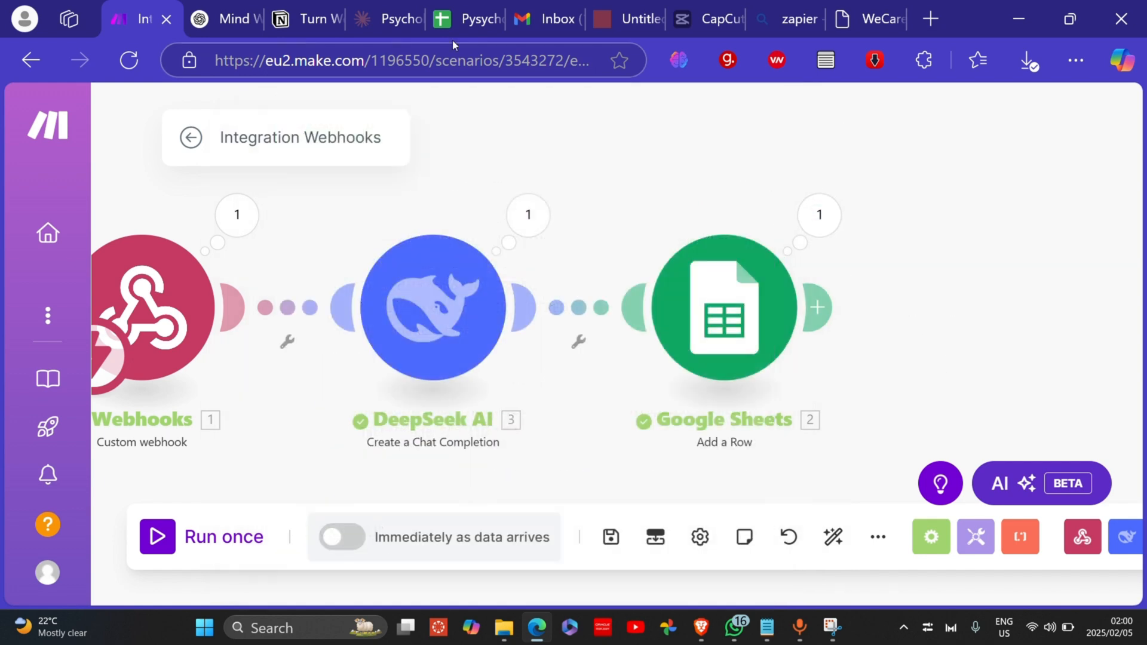
{"action": "left_click", "coordinate": [442, 21]}
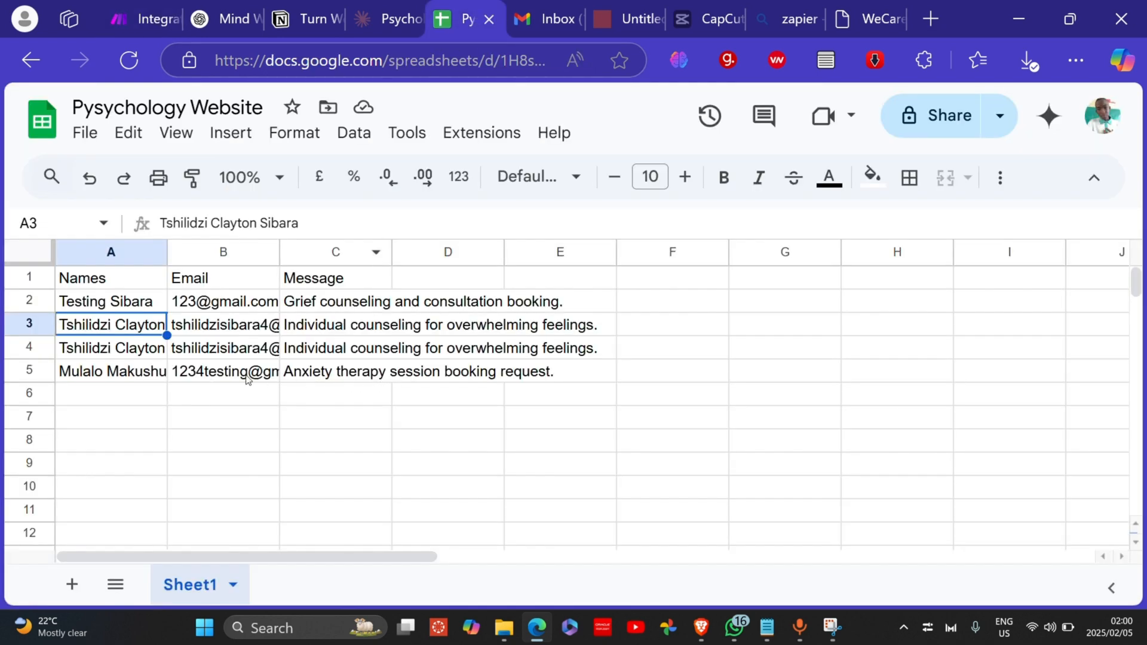
Step: Review cells A5, B5 and C5 for the logged name, email and 'Anxiety therapy session booking request'
{"action": "left_click", "coordinate": [141, 376]}
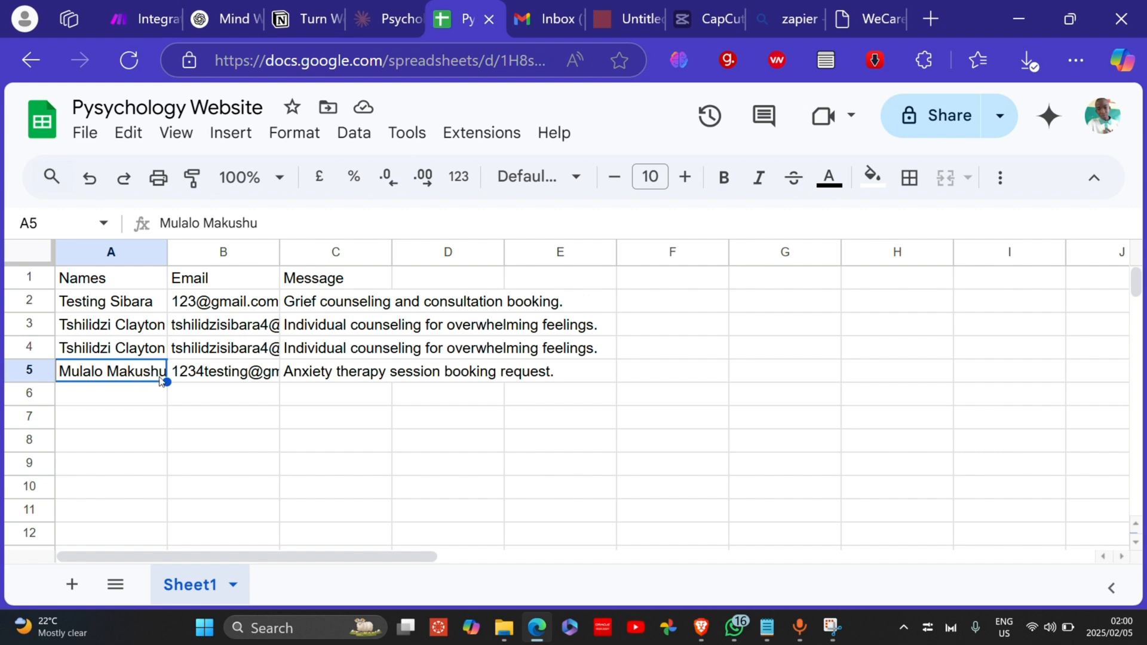
{"action": "left_click", "coordinate": [202, 373]}
{"action": "left_click", "coordinate": [369, 370]}
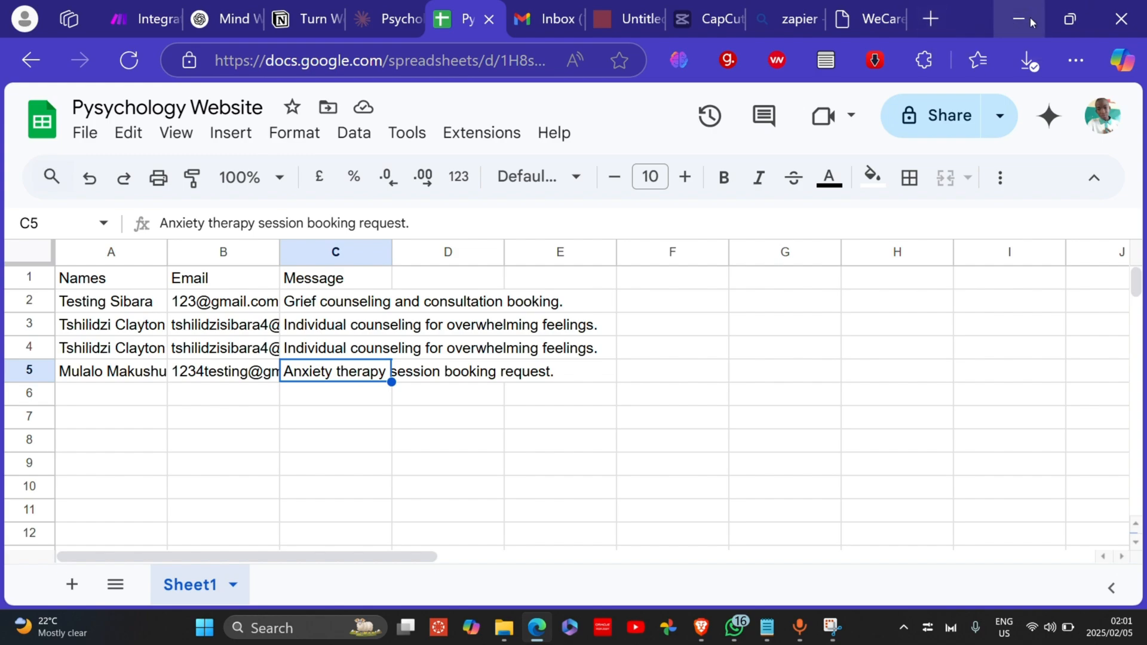
{"action": "left_click", "coordinate": [1071, 18]}
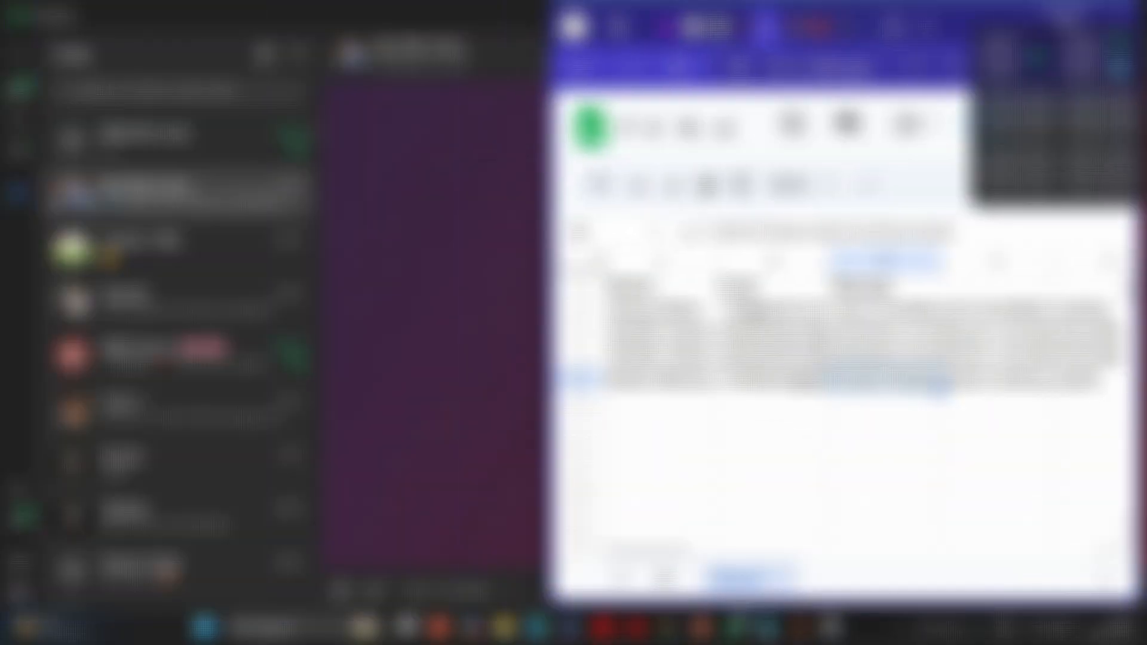
Step: Open the newest New Lead Available email from Psychology Website and review the lead's name and query summary
{"action": "left_click", "coordinate": [777, 27]}
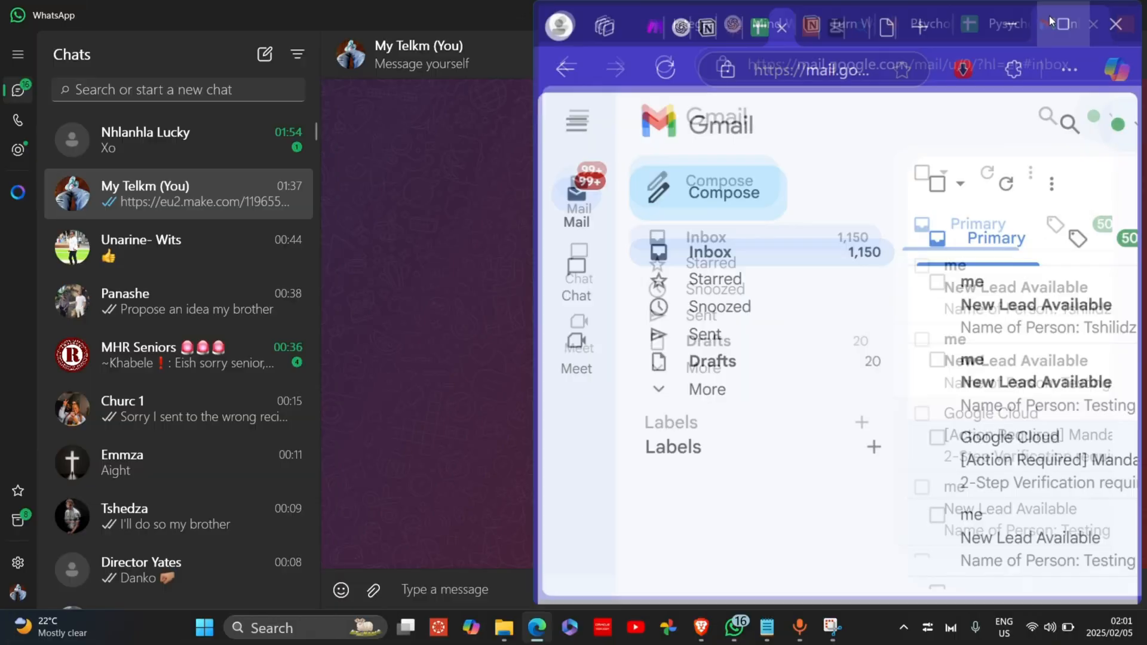
{"action": "left_click", "coordinate": [1069, 24]}
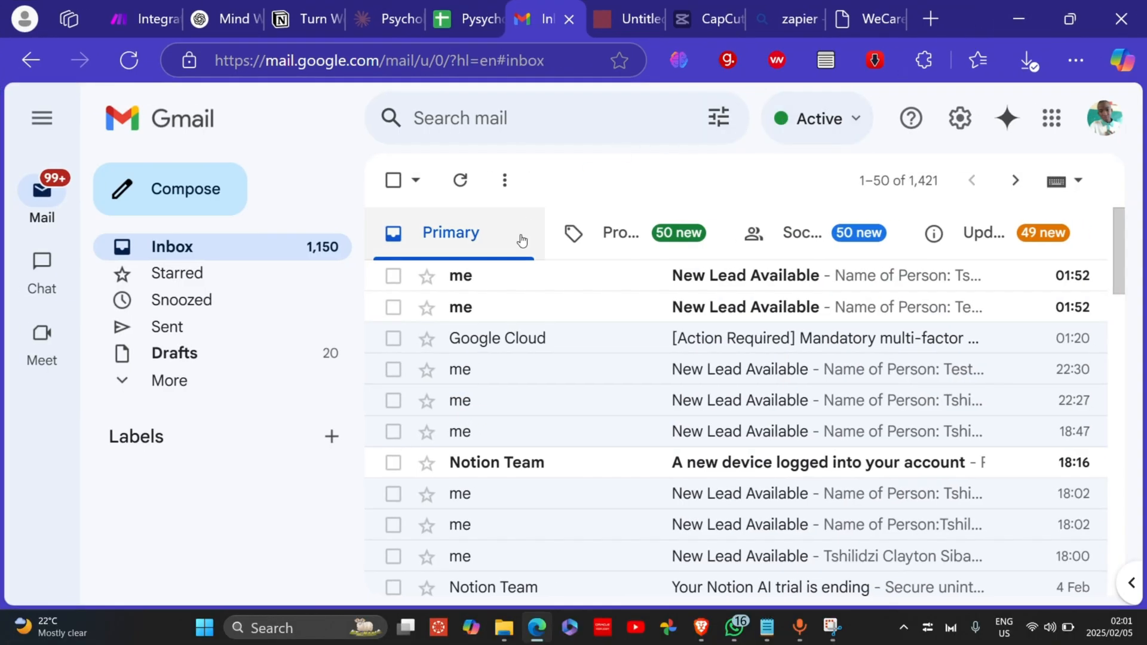
{"action": "left_click", "coordinate": [526, 286]}
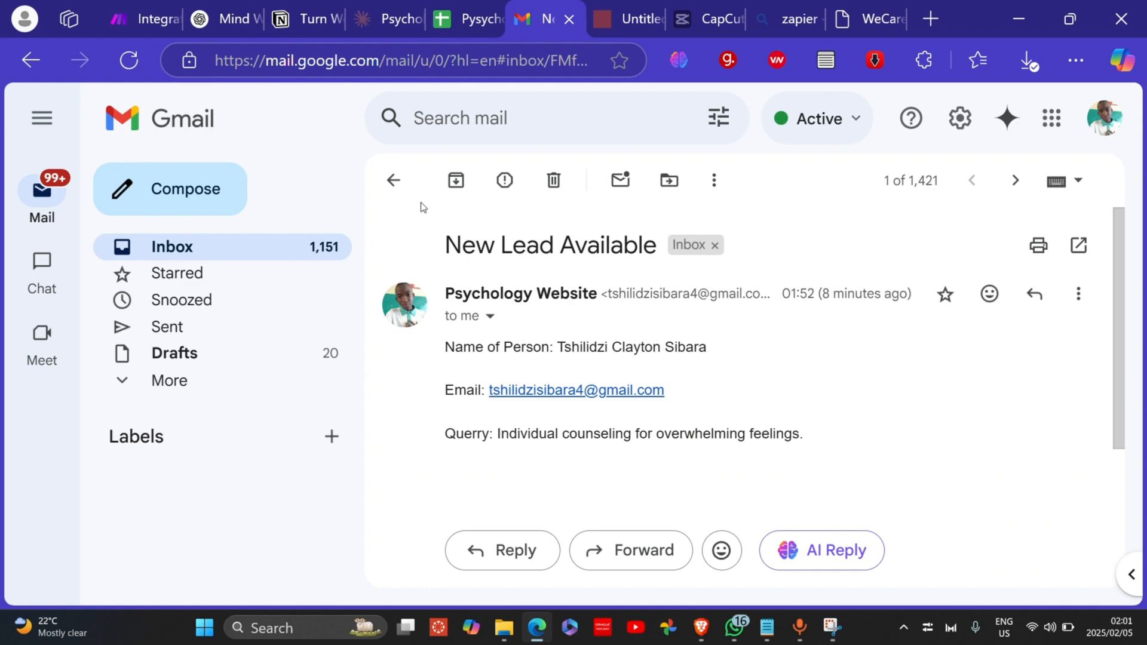
{"action": "left_click", "coordinate": [399, 184]}
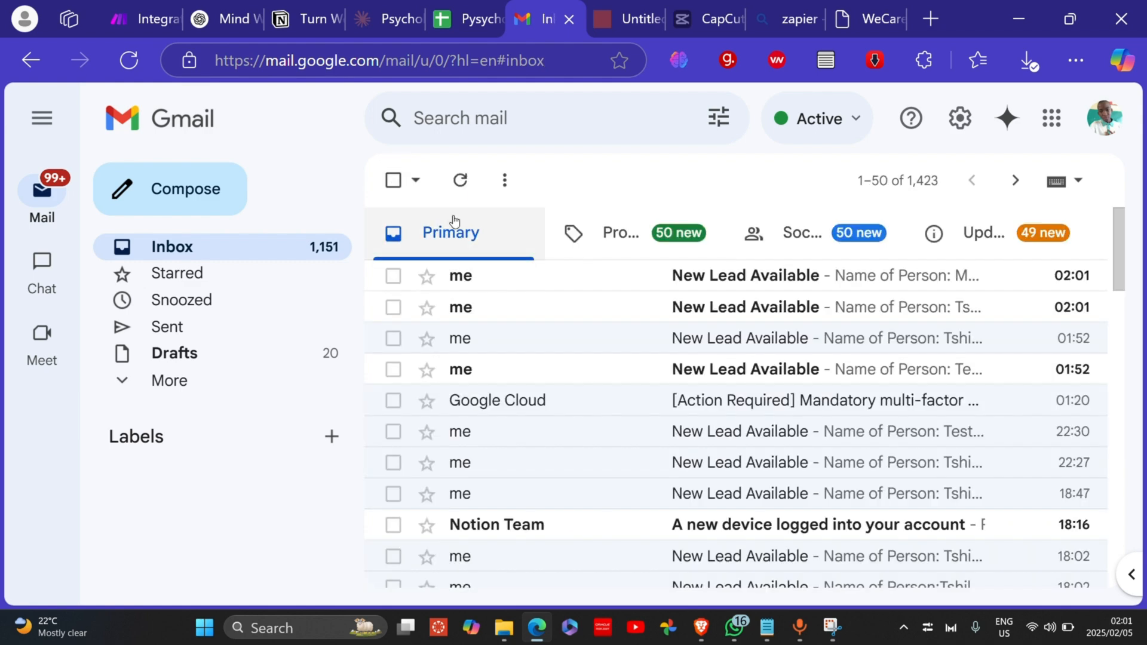
{"action": "left_click", "coordinate": [508, 288]}
{"action": "left_click_drag", "start_coordinate": [558, 348], "coordinate": [673, 353]}
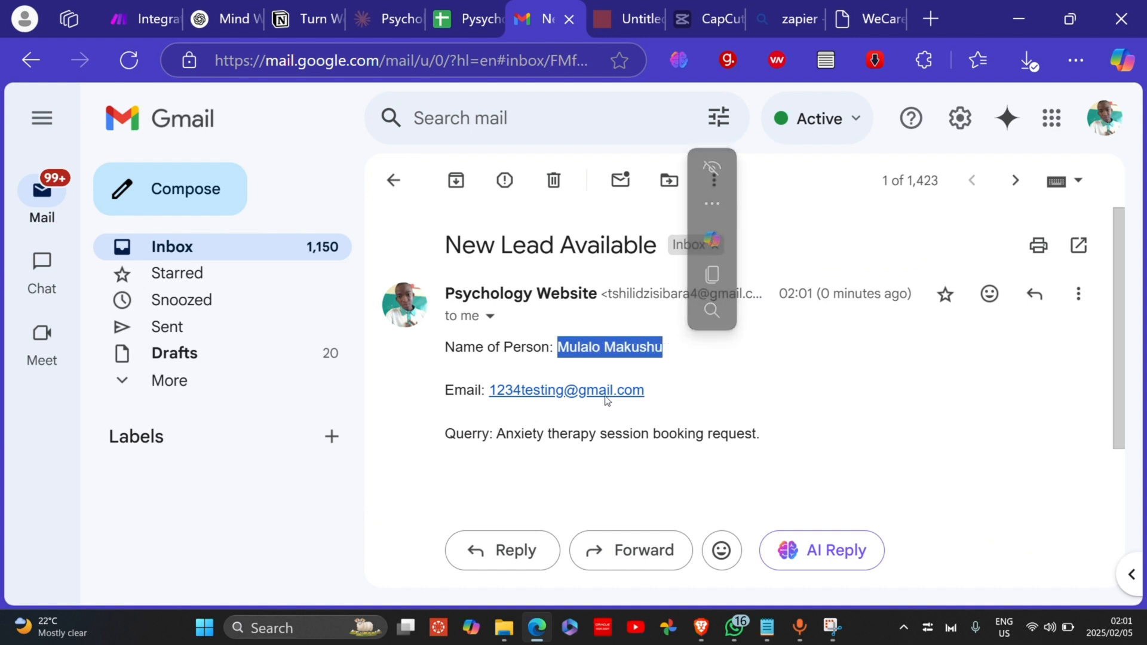
{"action": "left_click_drag", "start_coordinate": [494, 435], "coordinate": [795, 437]}
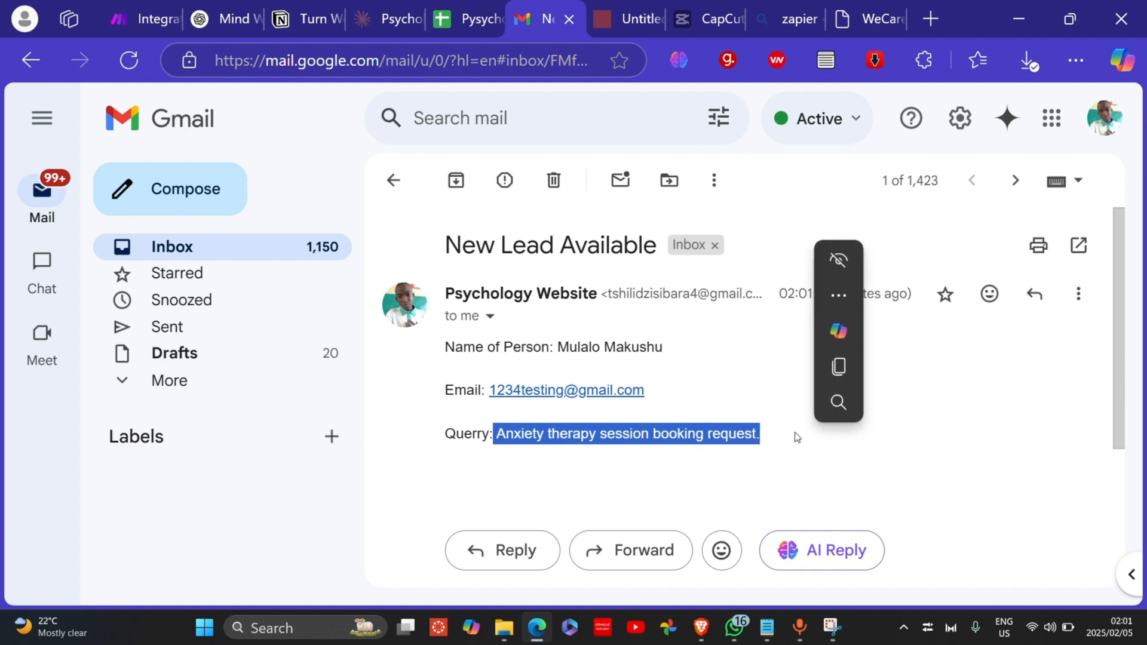
{"action": "left_click", "coordinate": [726, 474]}
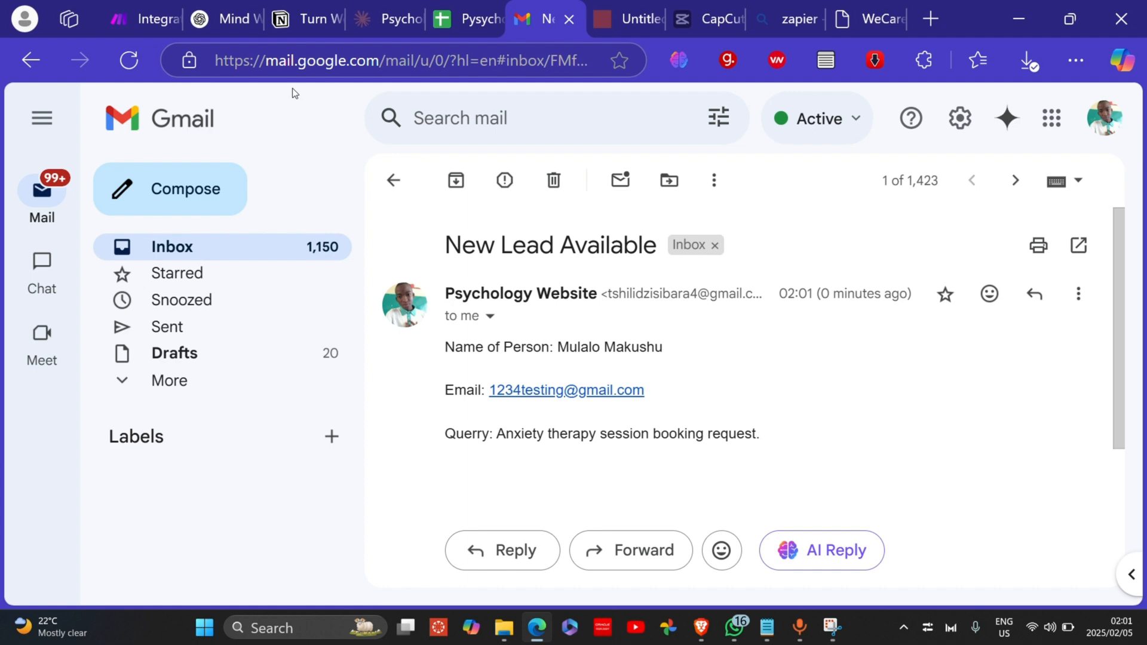
{"action": "left_click", "coordinate": [393, 180]}
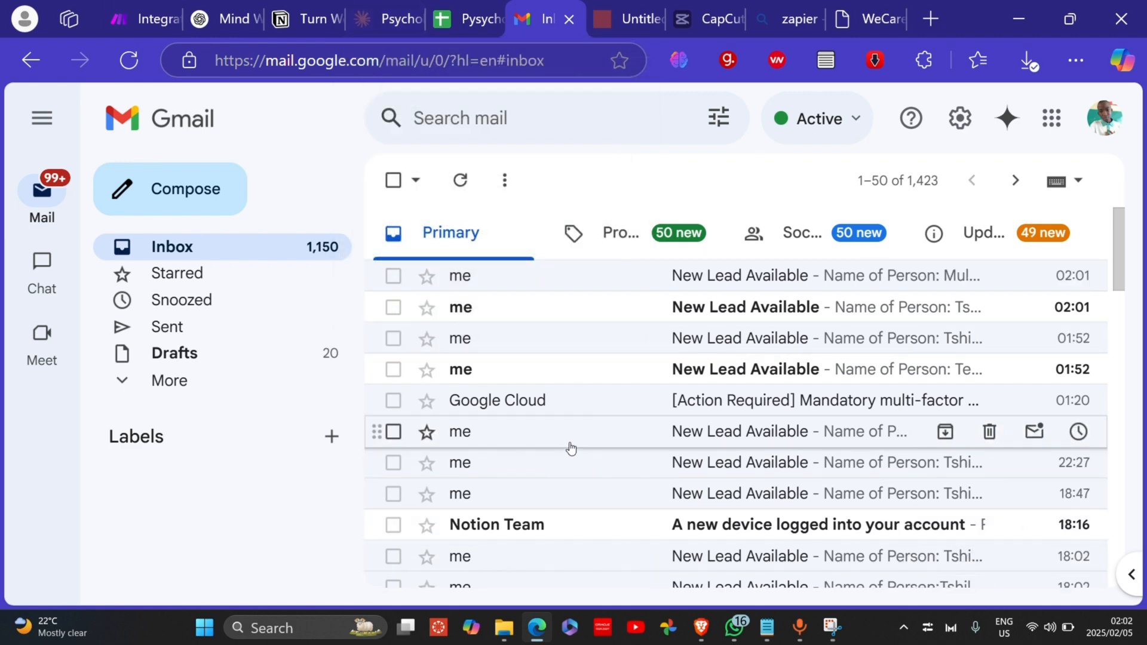
{"action": "left_click", "coordinate": [604, 282]}
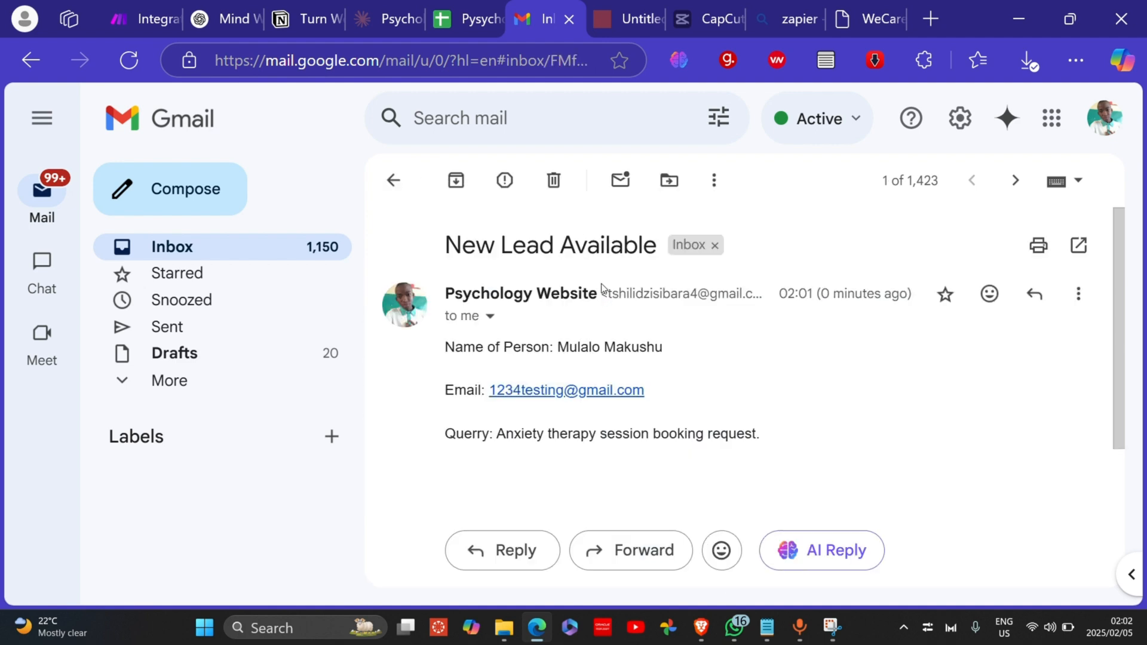
{"action": "left_click", "coordinate": [598, 391]}
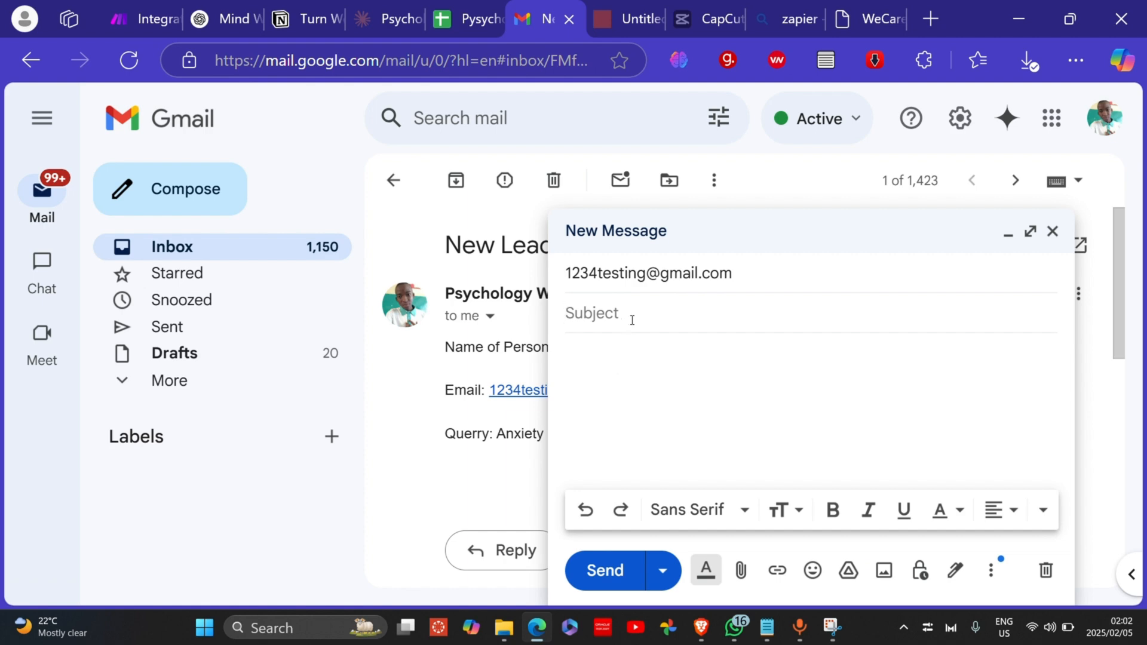
{"action": "left_click", "coordinate": [1053, 232]}
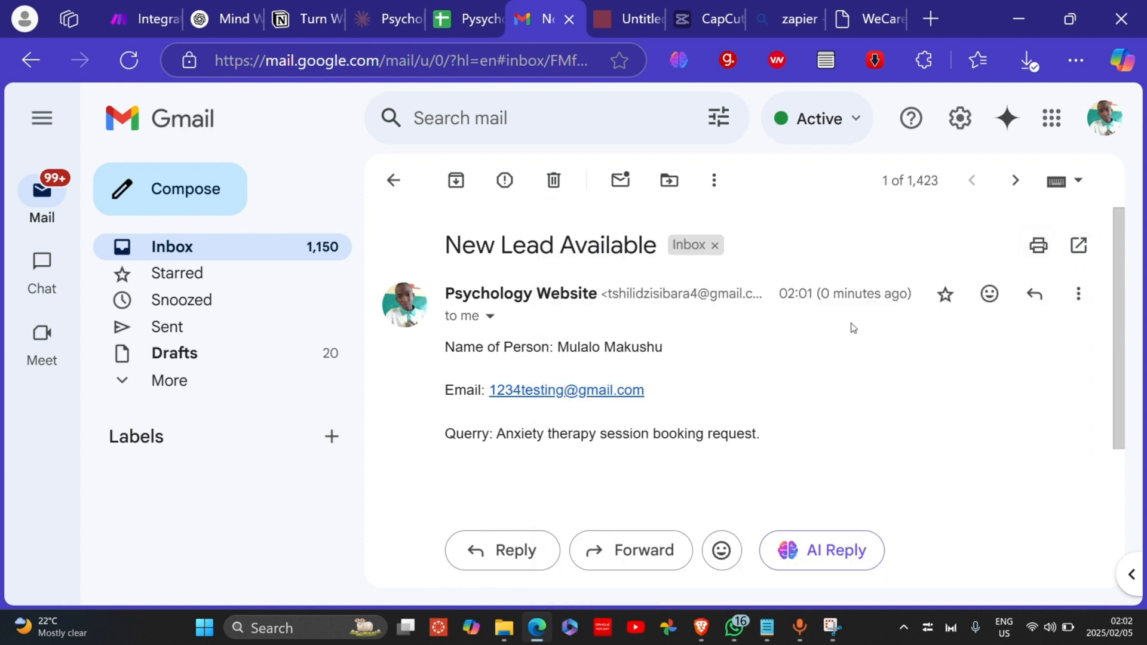